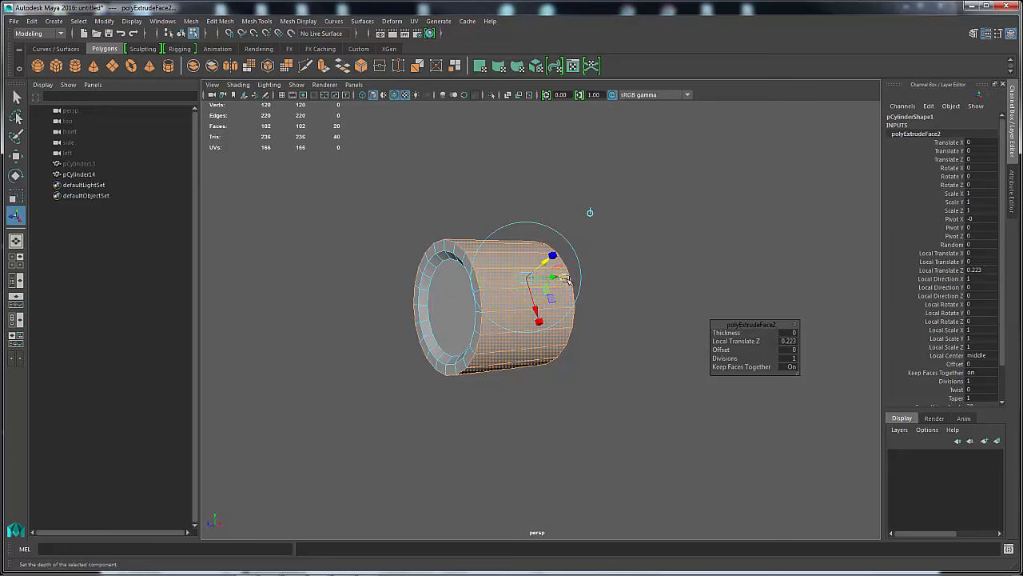
Step: Widen the extruded outer faces to about 1.116 Local Scale Y, and extrude them again about 0.226 outward with about 1.045 Local Scale Y
drag(566, 278, 572, 279)
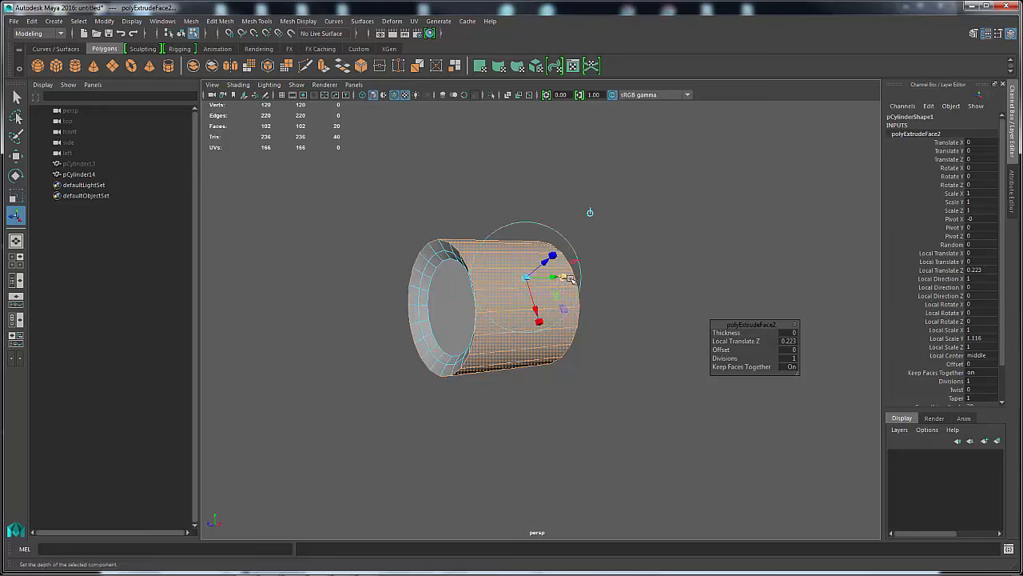
key(ctrl+e)
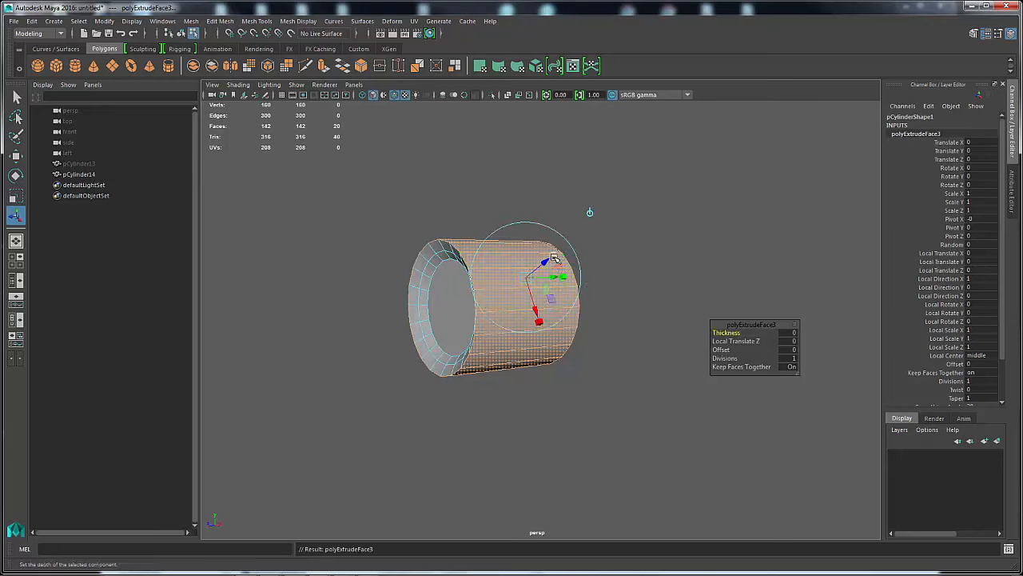
drag(547, 262, 600, 265)
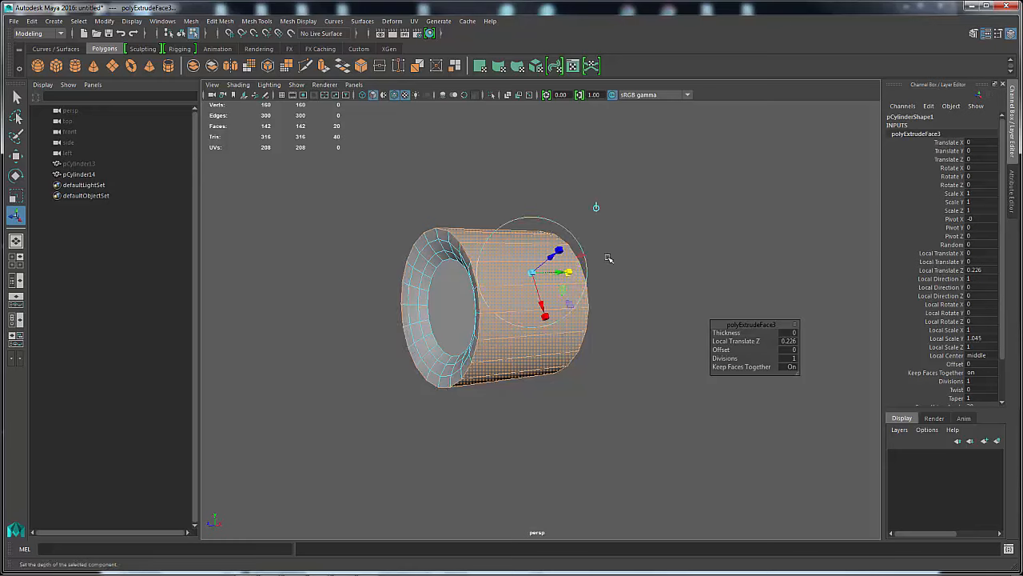
Step: Extrude the cylinder's outer side faces outward twice more, the second time by about 0.181
key(ctrl+e)
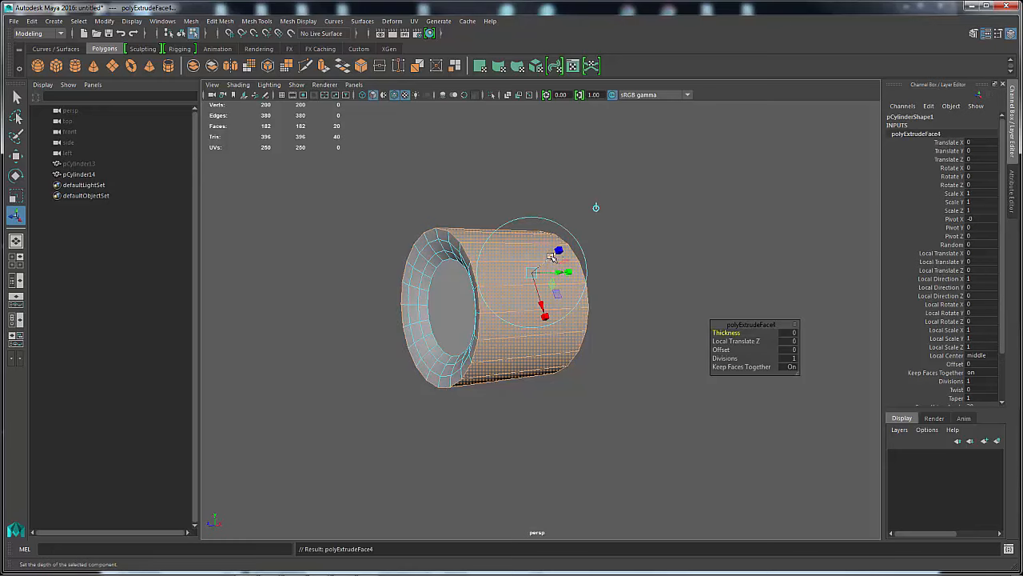
drag(574, 273, 555, 252)
key(ctrl+e)
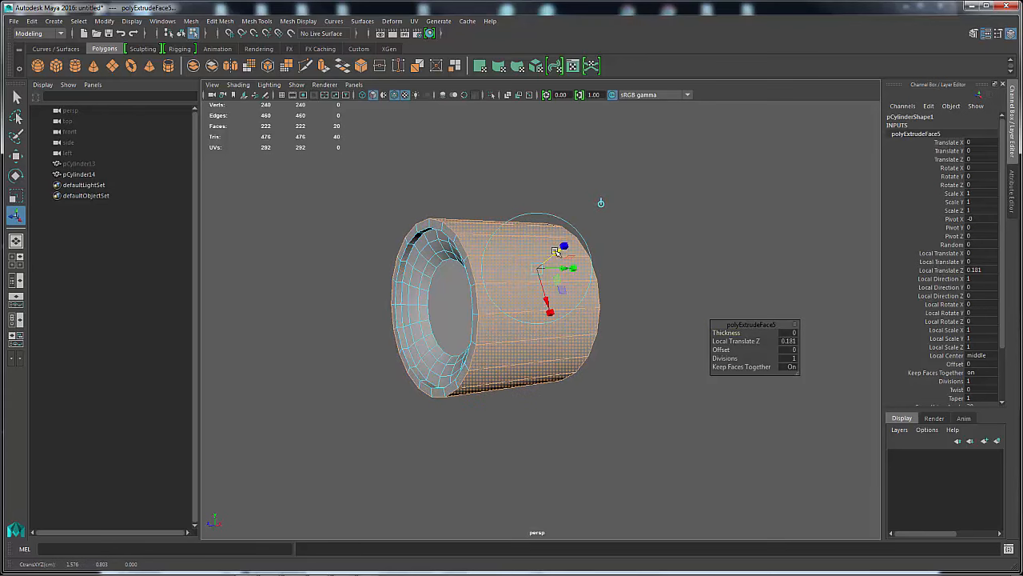
Step: Return to object mode and scale the whole cylinder to about 2.585 in X and Z
alt+drag(530, 167, 658, 219)
right_click(527, 316)
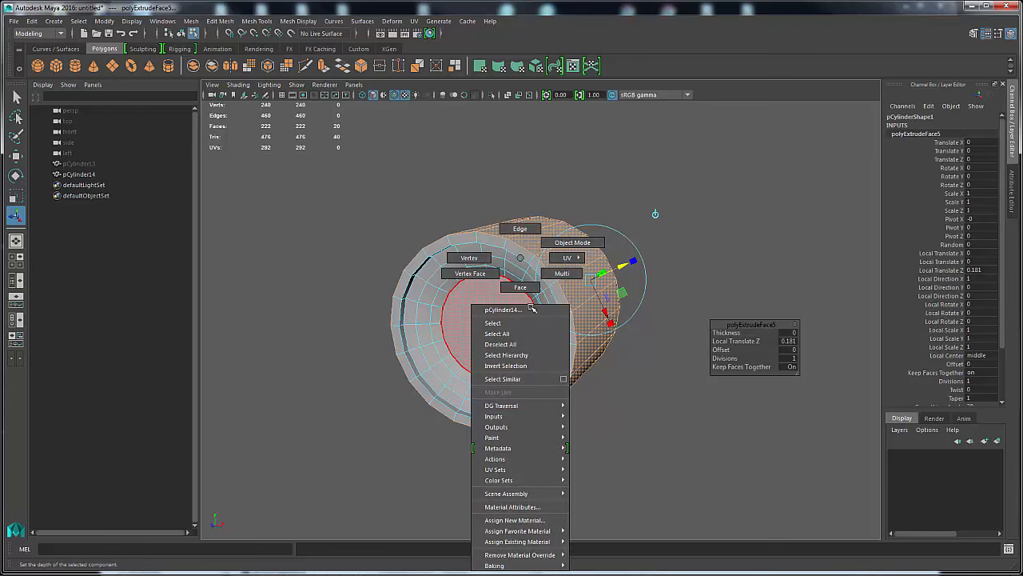
click(572, 240)
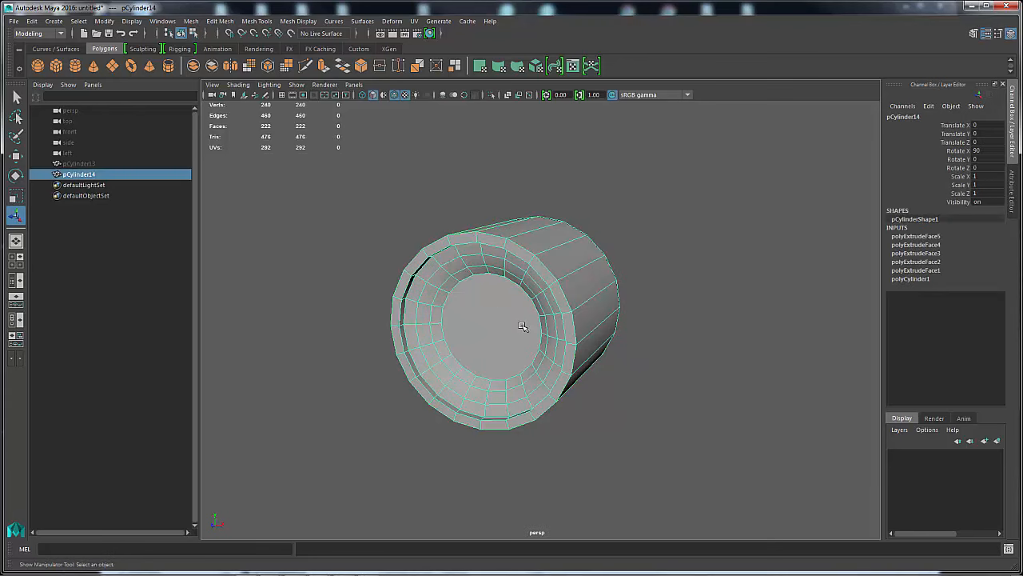
key(r)
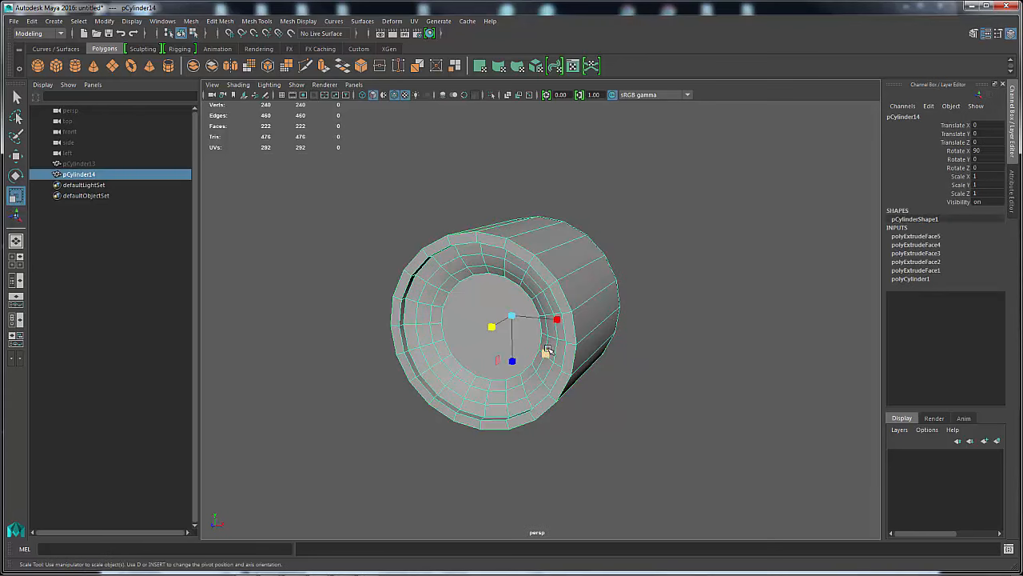
drag(545, 353, 585, 366)
Step: Select the full ring of outer side faces, scale it slightly inward in X and Z to thin the outer lip, and clear the selection
alt+right_drag(648, 349, 565, 304)
alt+drag(564, 304, 573, 217)
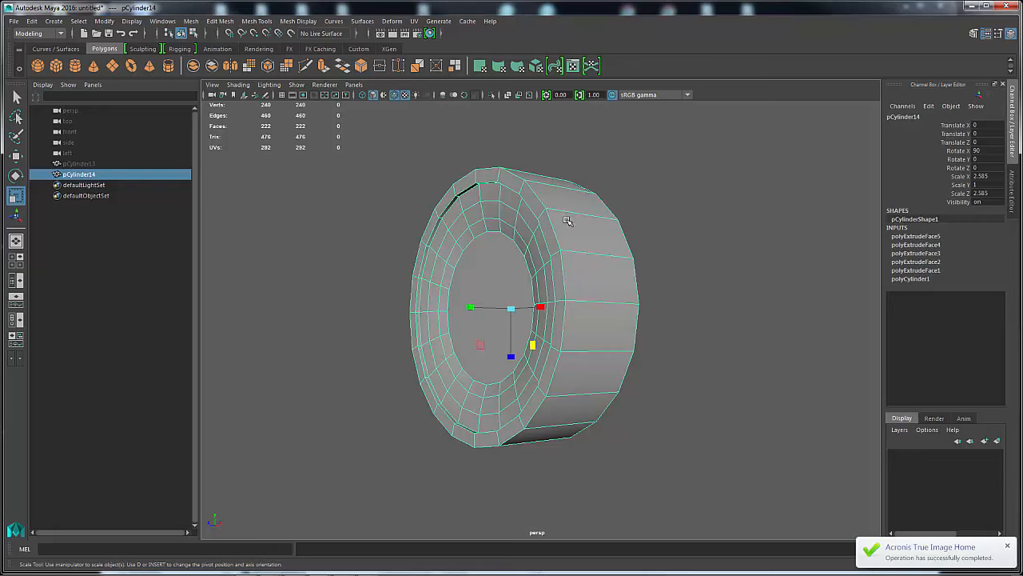
right_click(573, 229)
click(573, 259)
click(585, 233)
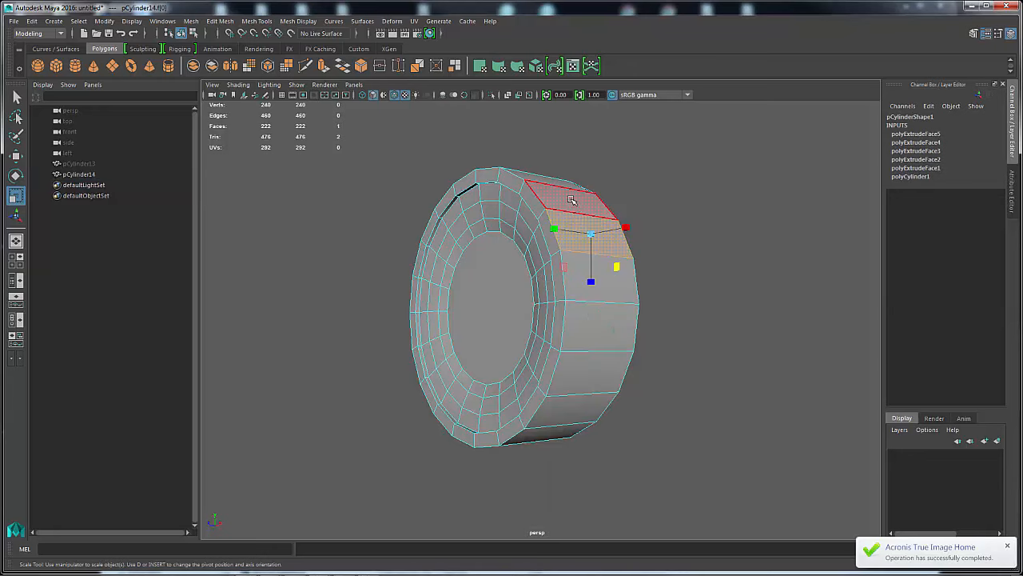
shift+double_click(571, 200)
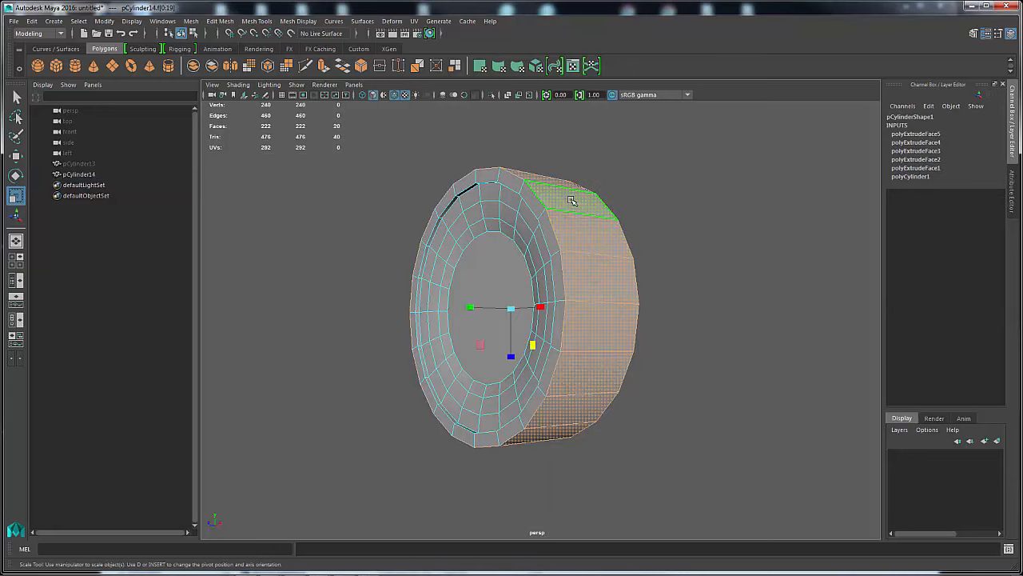
drag(534, 344, 533, 344)
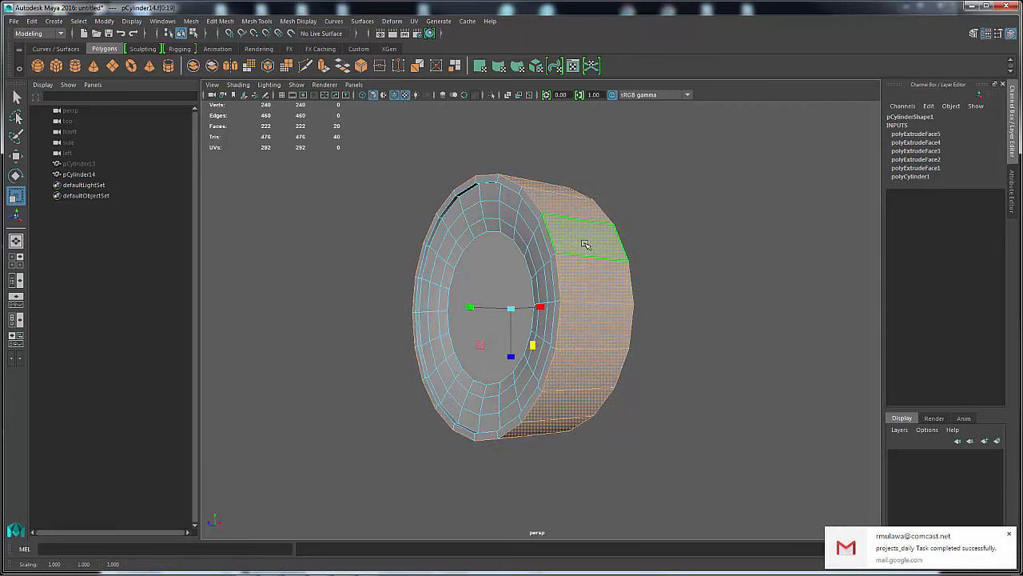
alt+drag(523, 228, 564, 239)
alt+right_drag(653, 249, 575, 235)
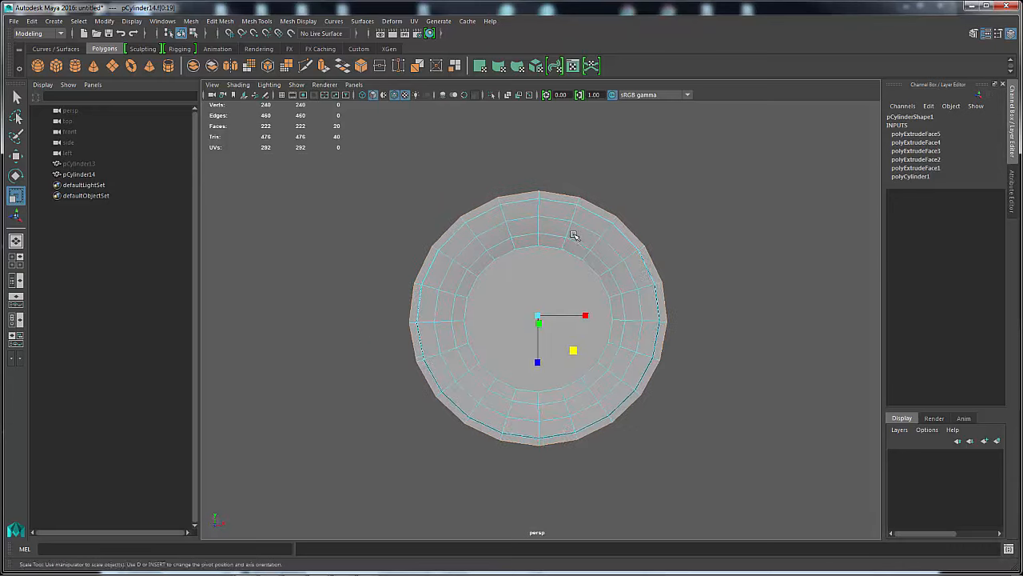
alt+drag(574, 235, 533, 246)
click(697, 255)
Step: Insert three evenly spaced edge loops around the outer side faces using the Insert Edge Loop Tool's Multiple edge loops option
alt+drag(688, 229, 588, 223)
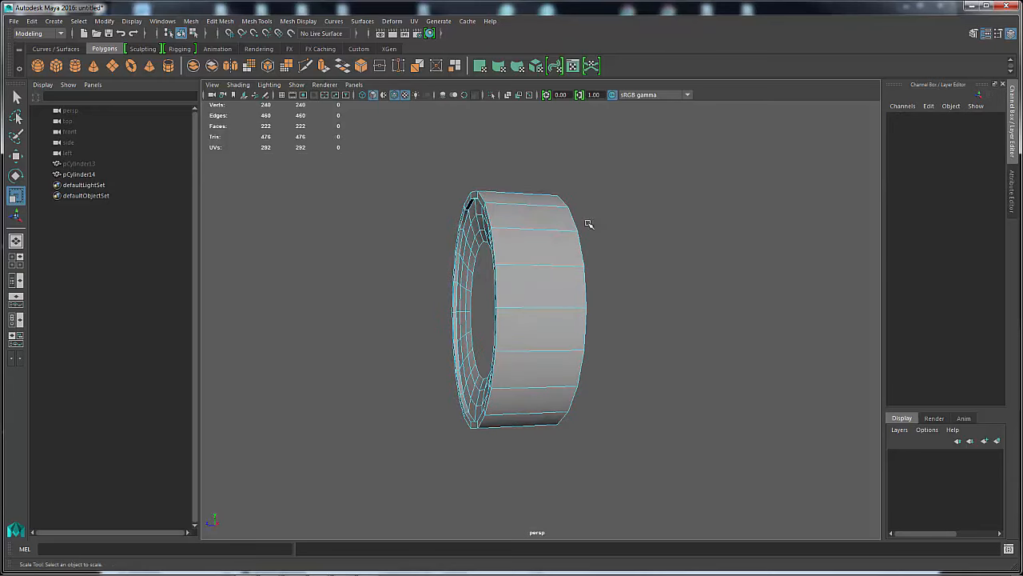
right_drag(555, 229, 552, 201)
click(541, 227)
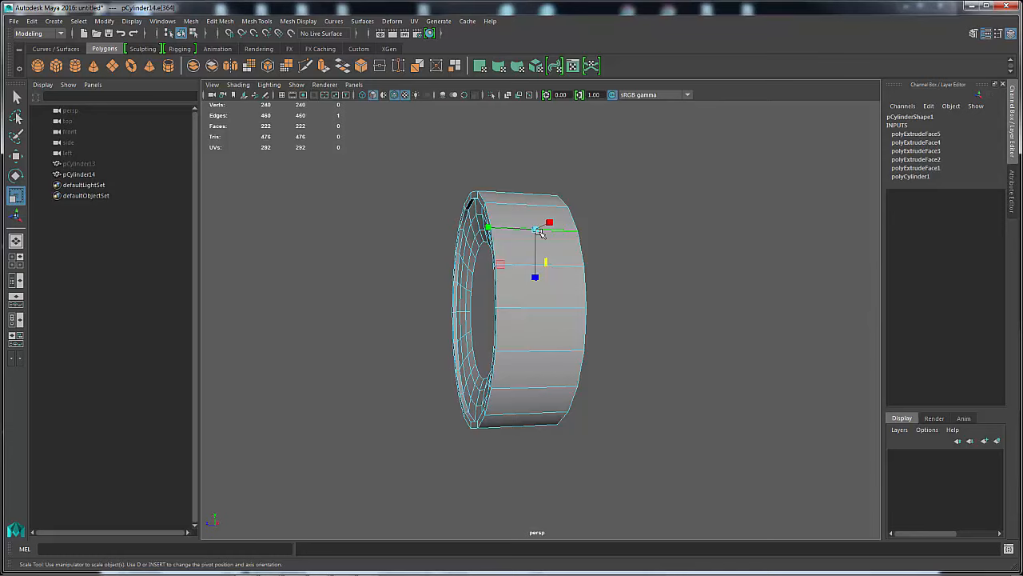
shift+right_click(644, 218)
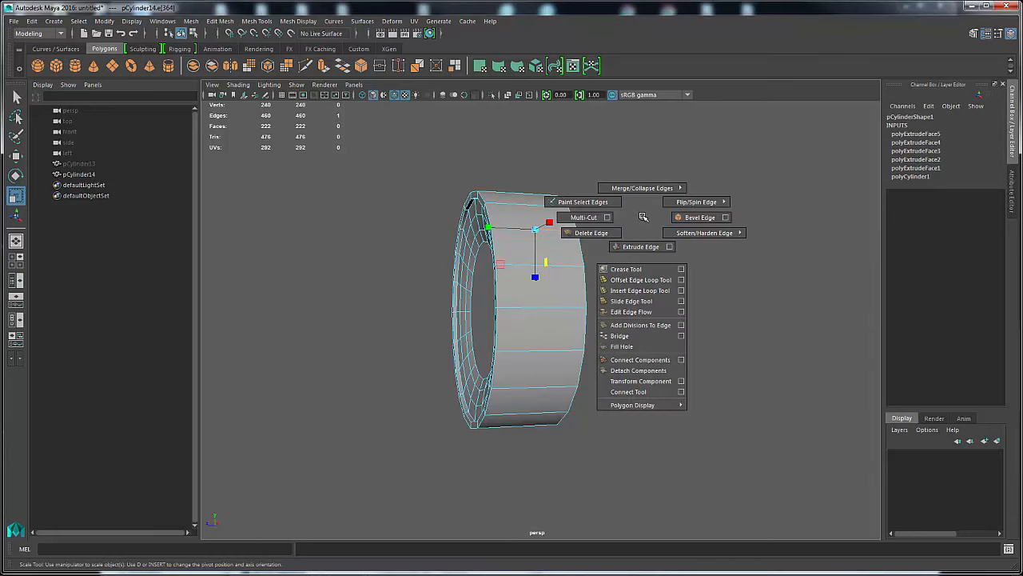
click(681, 290)
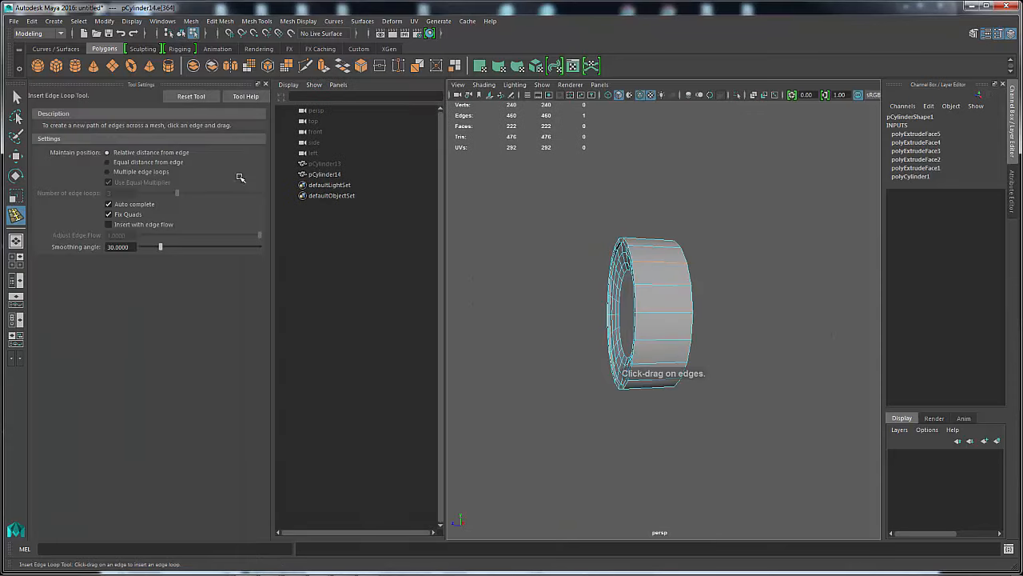
click(108, 172)
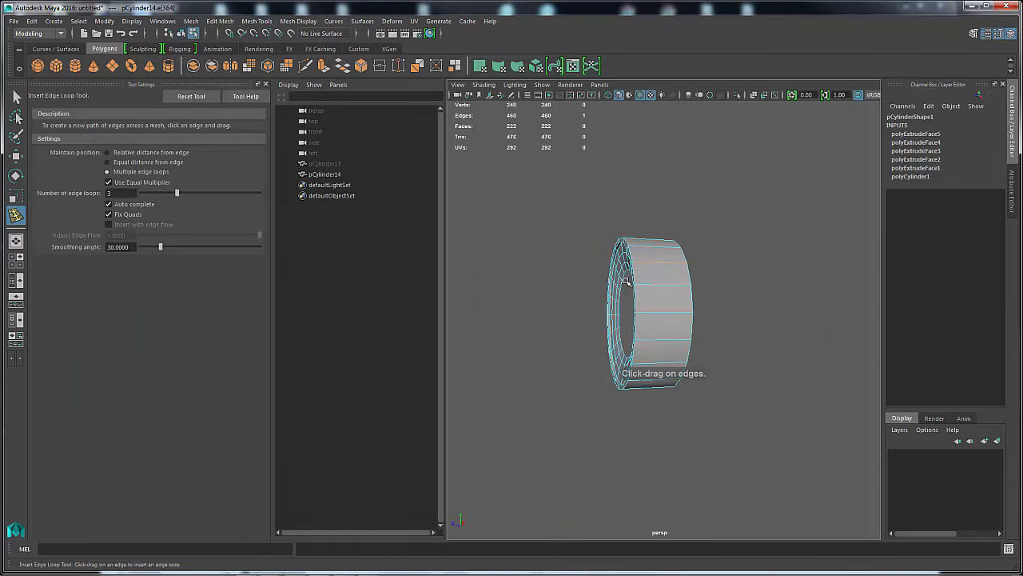
drag(663, 285, 663, 290)
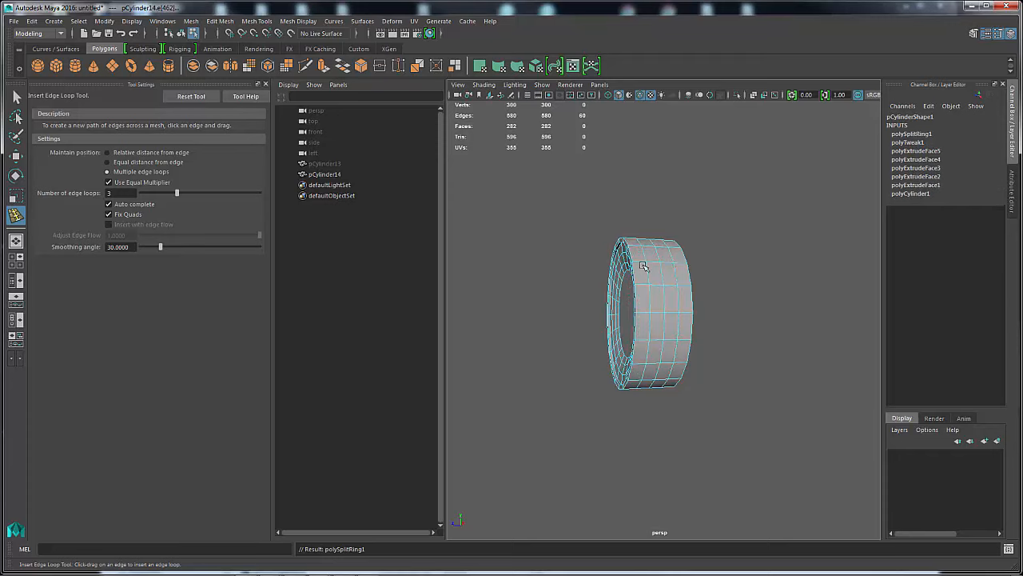
Step: Inspect the subdivided wheel from several angles, leave edge mode, and close the tool settings
alt+drag(499, 269, 586, 278)
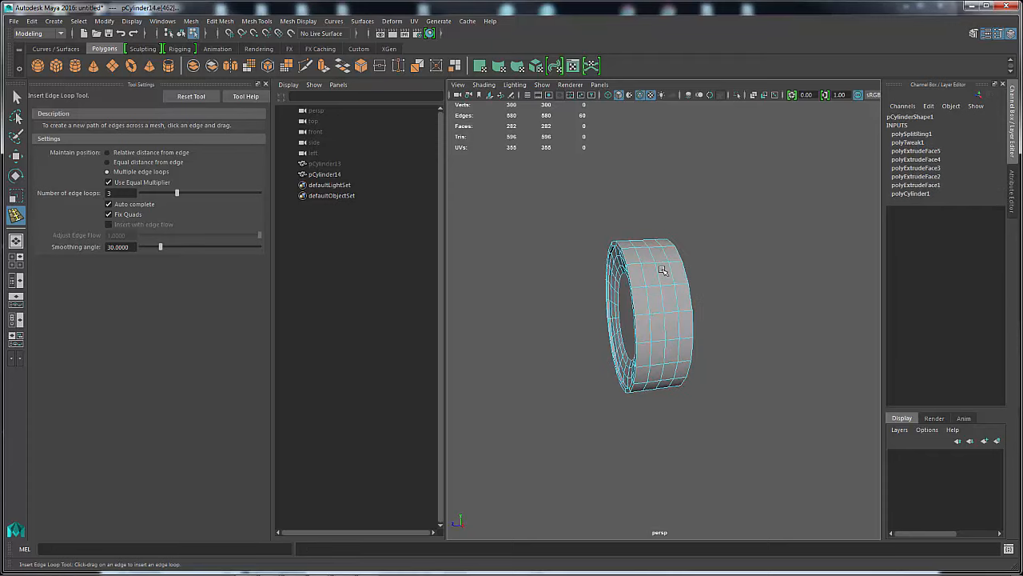
alt+drag(488, 287, 581, 343)
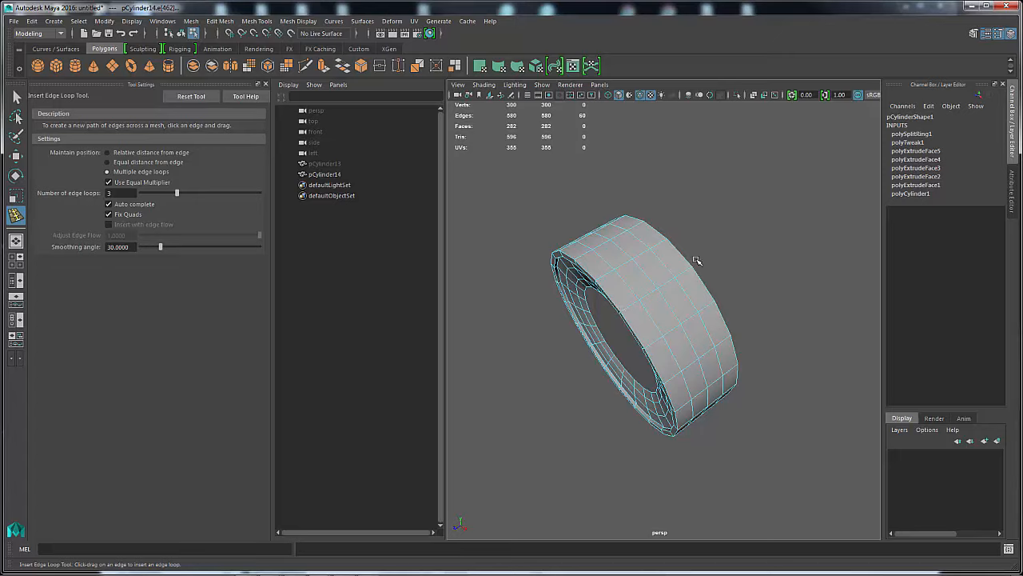
alt+drag(535, 335, 680, 225)
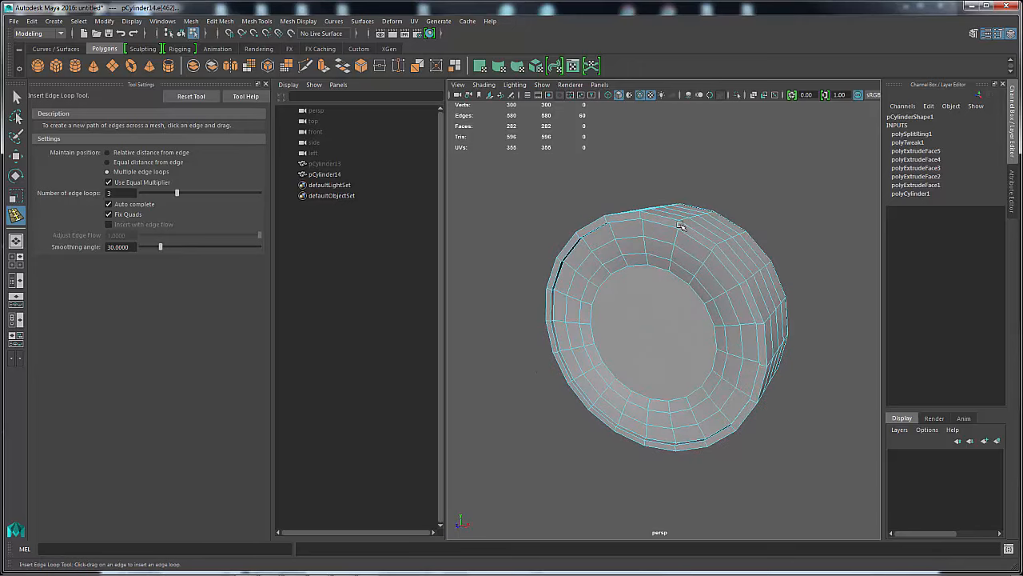
alt+drag(584, 310, 620, 250)
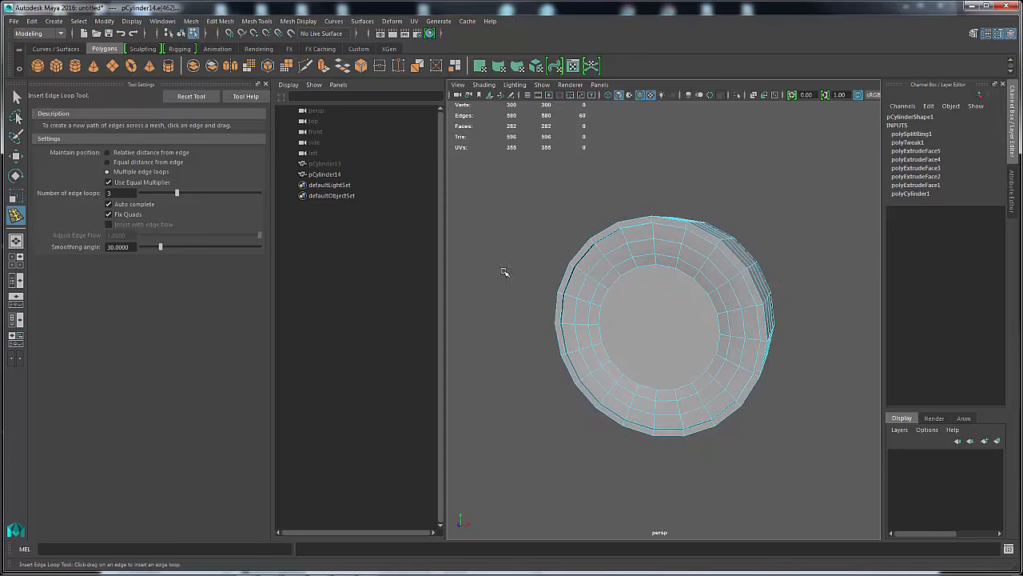
right_drag(650, 276, 677, 258)
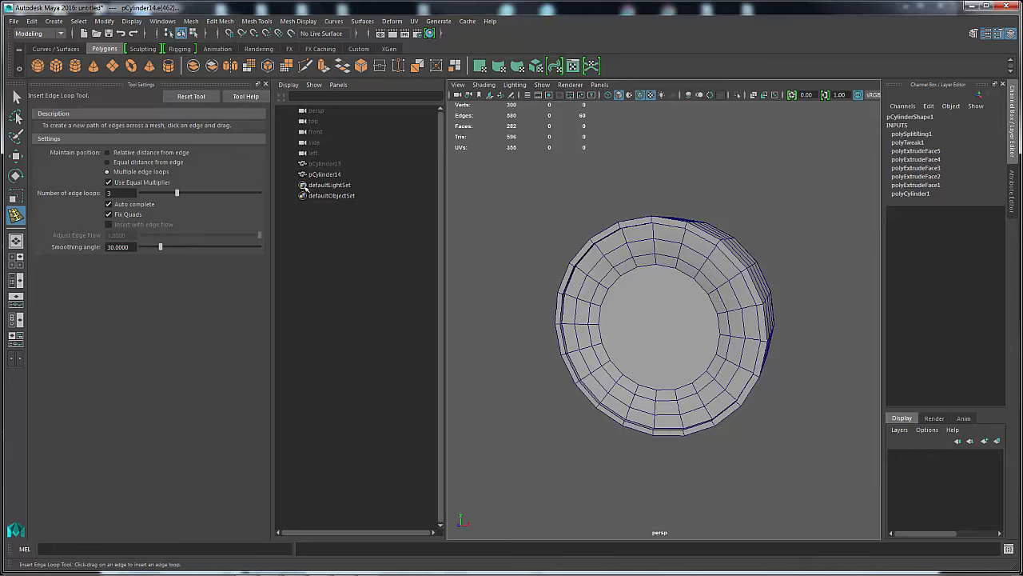
click(265, 84)
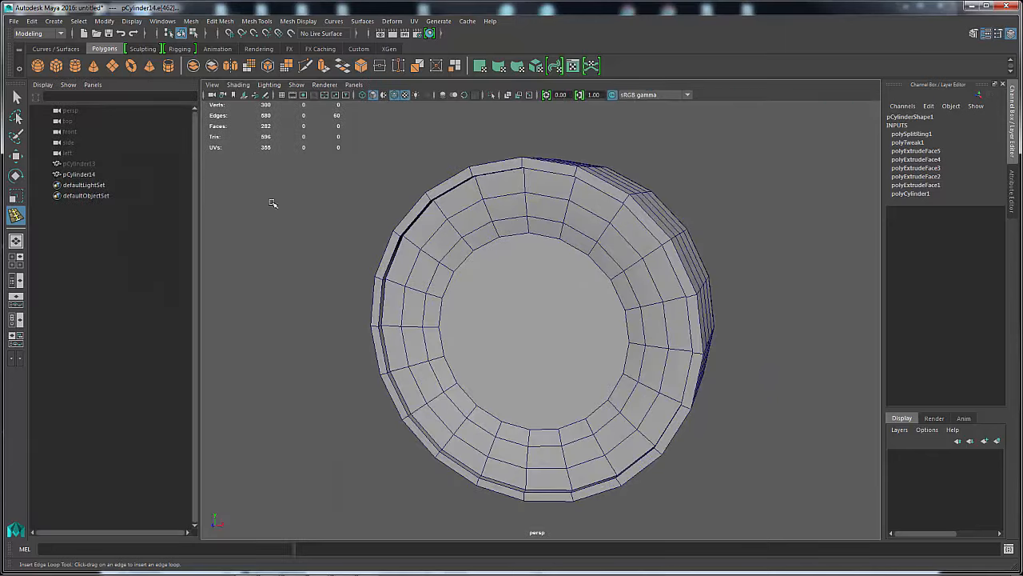
Step: Create a polygon cylinder primitive at the wheel's center and switch the viewport to wireframe display
shift+right_drag(718, 176, 725, 174)
key(space)
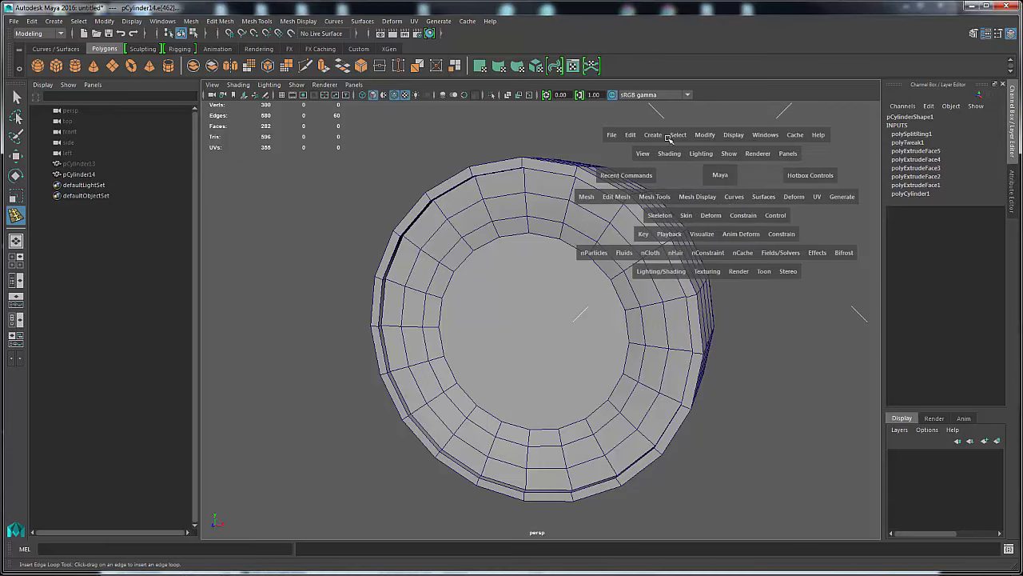
click(657, 135)
mouse_move(750, 171)
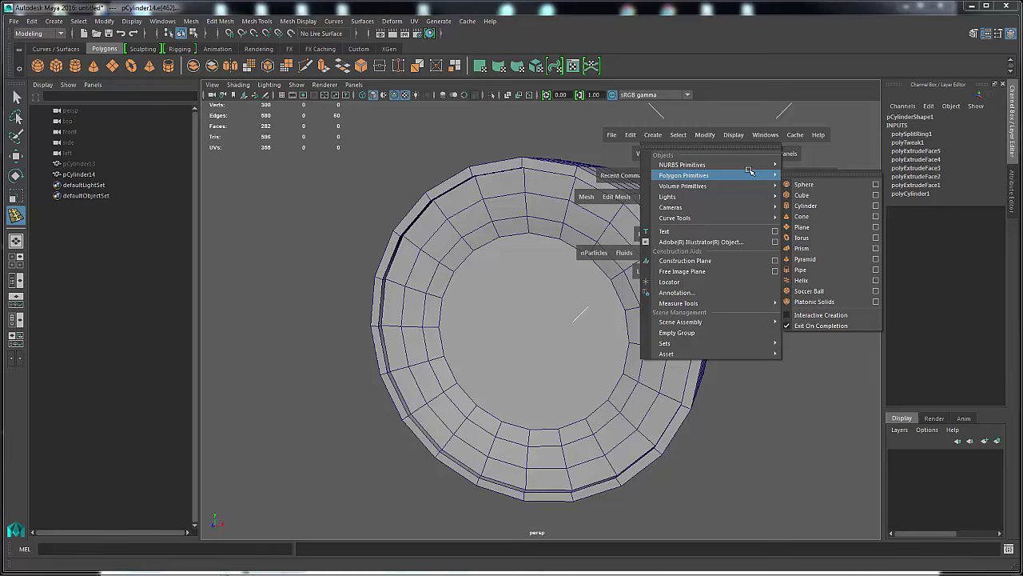
click(806, 205)
alt+drag(793, 227, 544, 341)
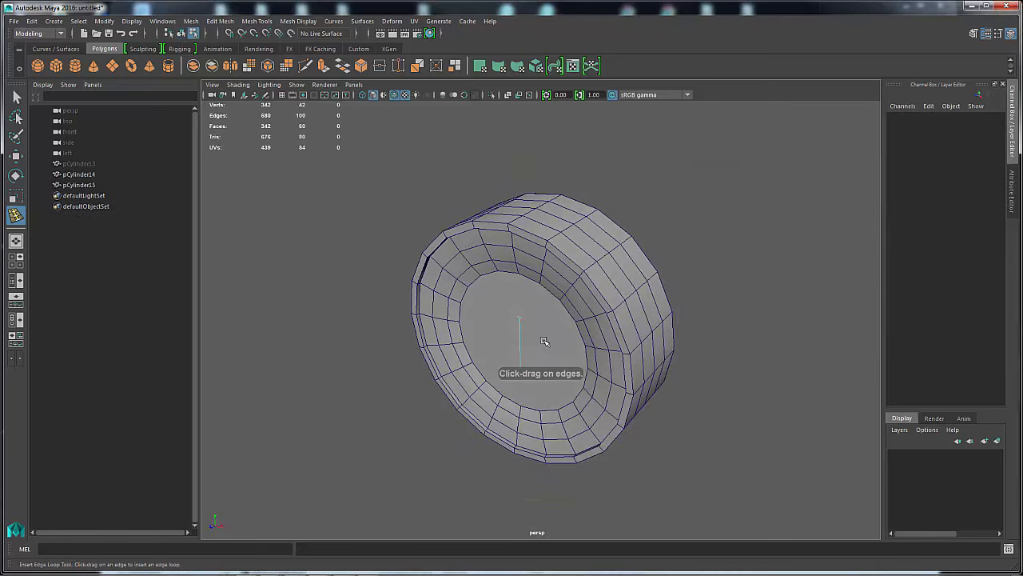
click(363, 94)
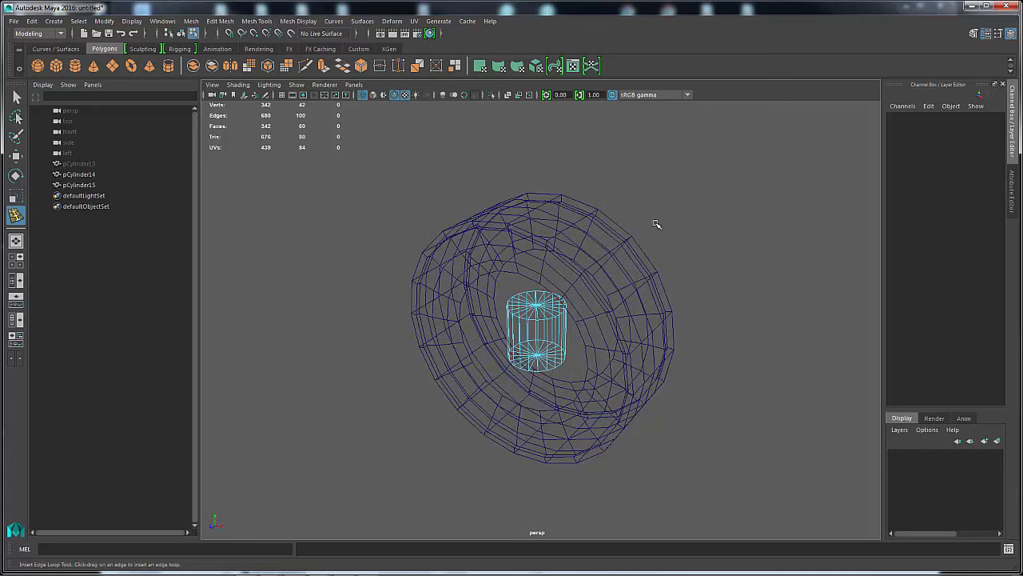
Step: Select the new small cylinder as an object and set its Rotate X to 90
key(q)
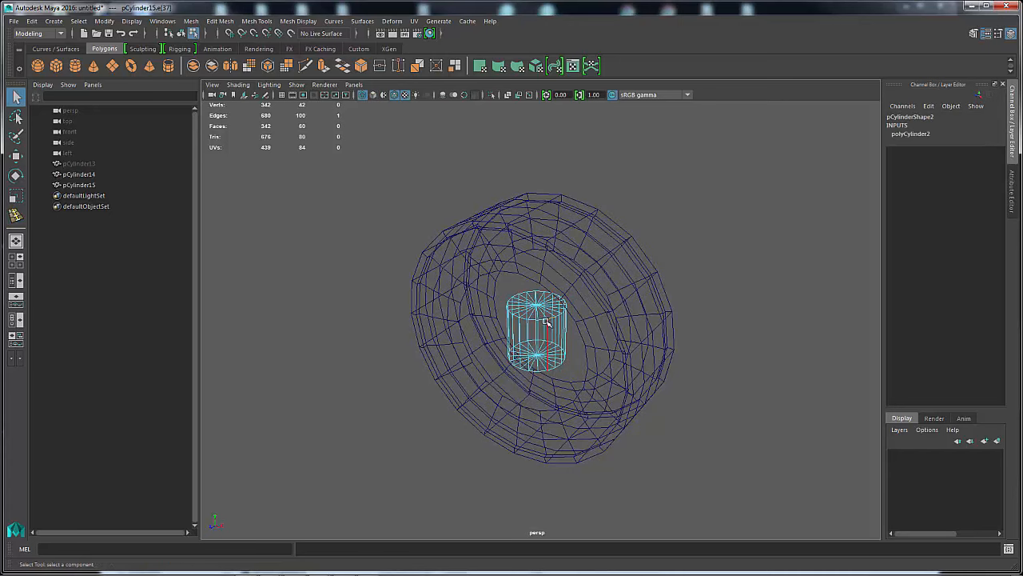
right_drag(546, 257, 605, 244)
click(562, 311)
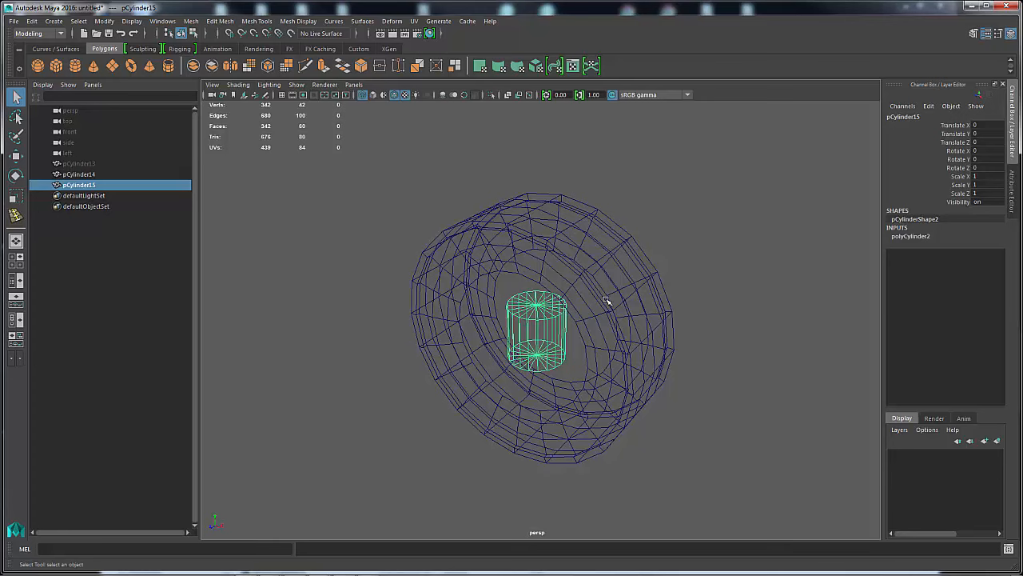
key(e)
drag(523, 303, 595, 294)
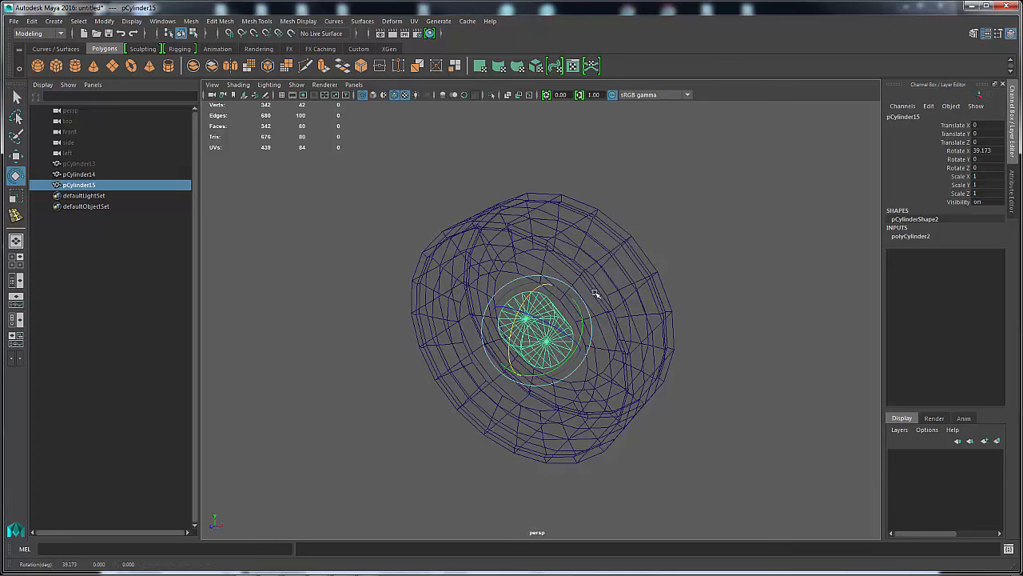
double_click(987, 151)
text(90)
key(Return)
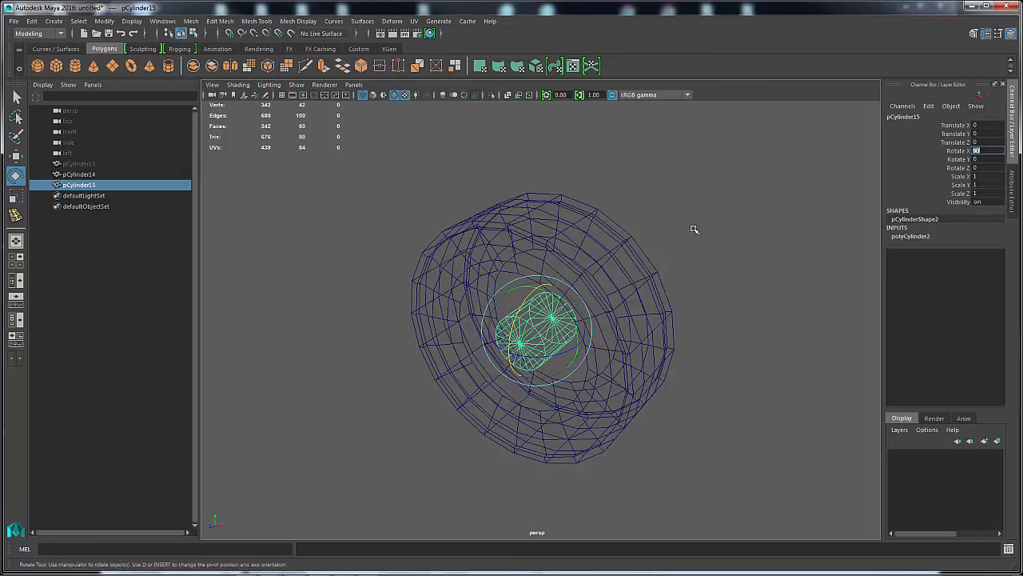
Step: Move the small cylinder up to the wheel's top edge, about 4.61 in Translate Y, and restore shaded display
key(w)
drag(544, 284, 534, 205)
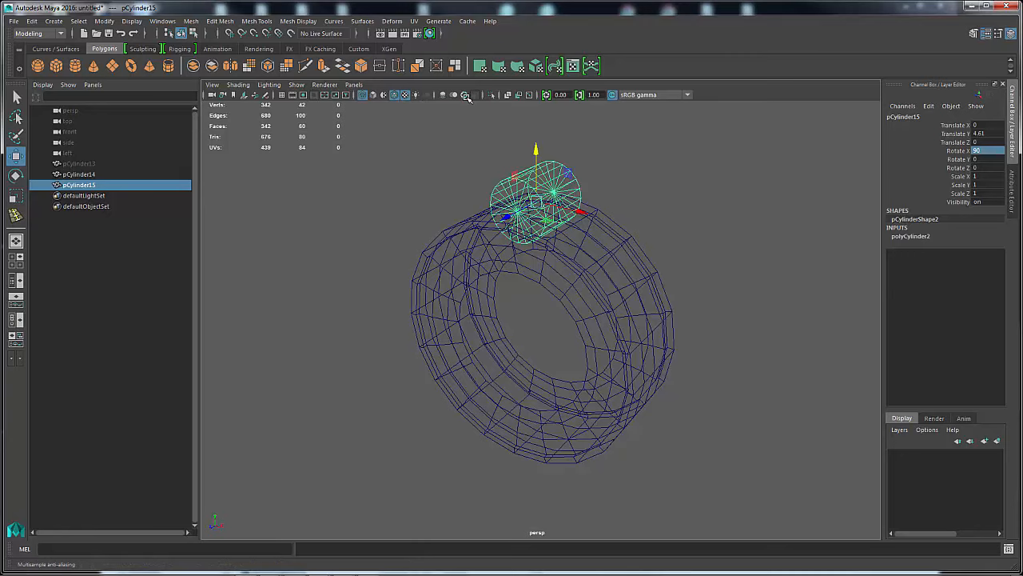
click(373, 95)
alt+drag(649, 170, 601, 178)
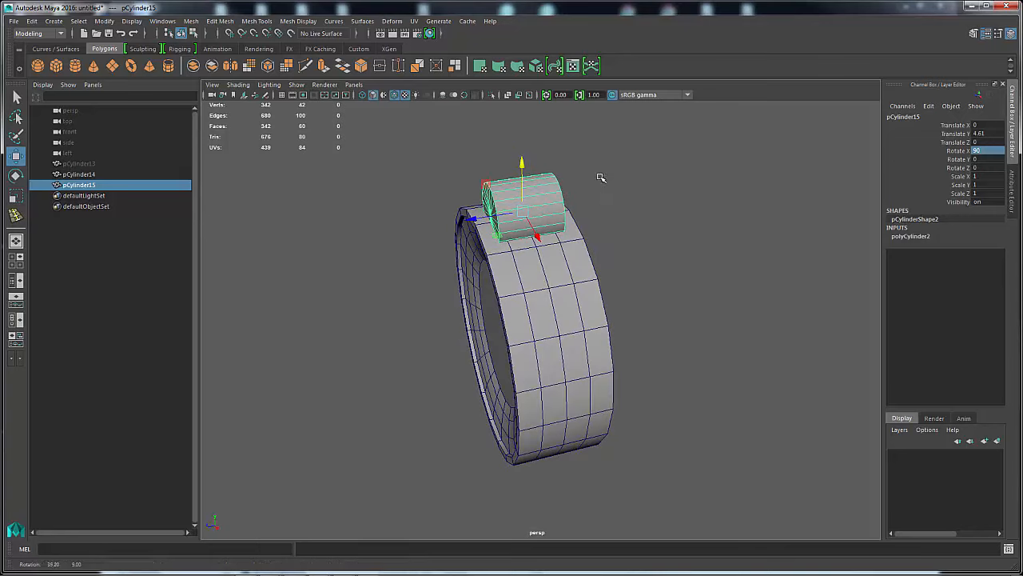
Step: Stretch the small cylinder along its length to about 2.154 in Scale Y so it overhangs both wheel sides, and deselect it
key(r)
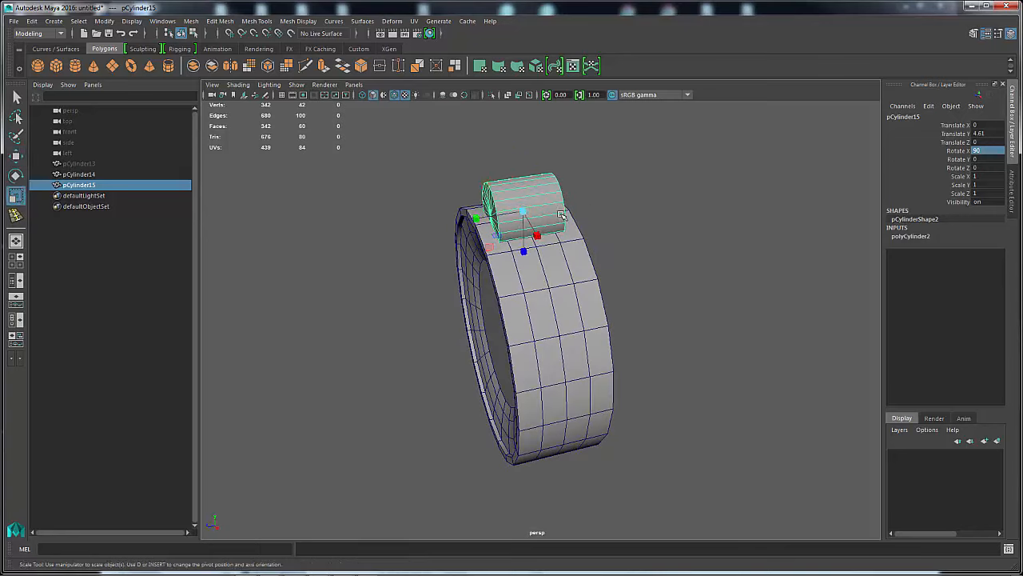
drag(475, 218, 421, 224)
click(649, 198)
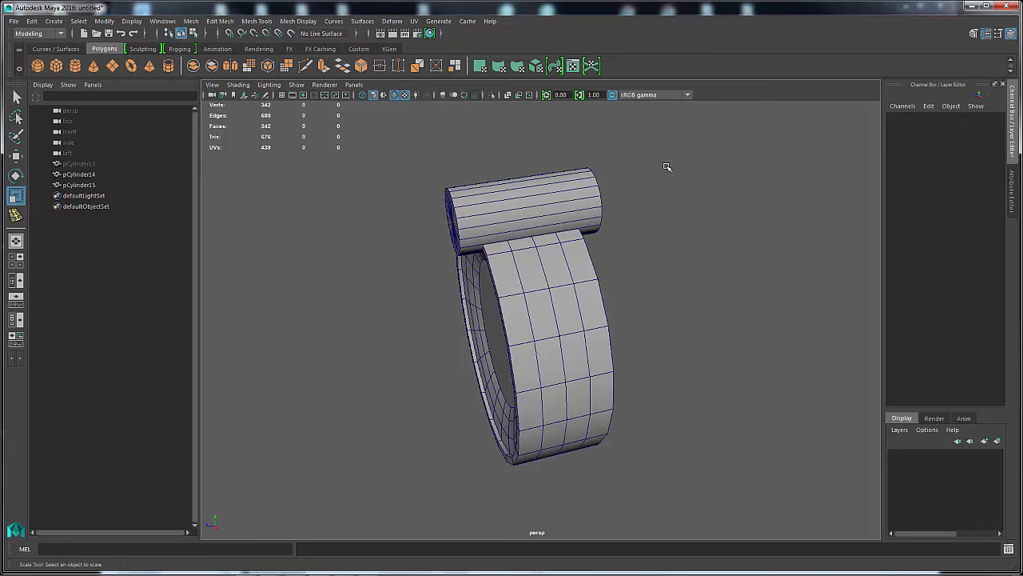
alt+drag(667, 166, 654, 168)
scroll(559, 170, up, 3)
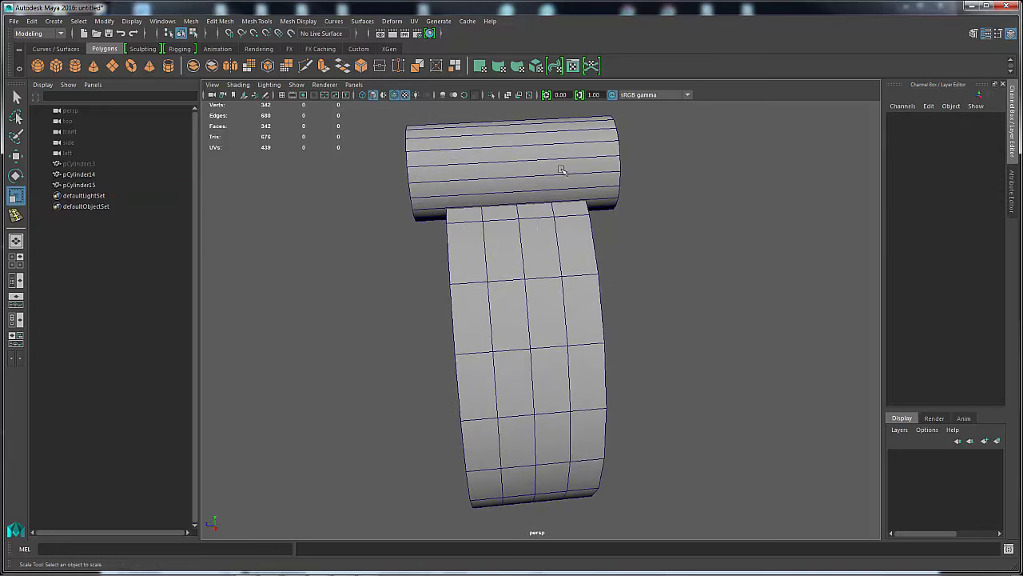
Step: Insert three edge loops around the small cylinder's middle section using the Insert Edge Loop Tool with Equal distance from edge
right_drag(486, 184, 495, 137)
click(509, 144)
shift+click(537, 144)
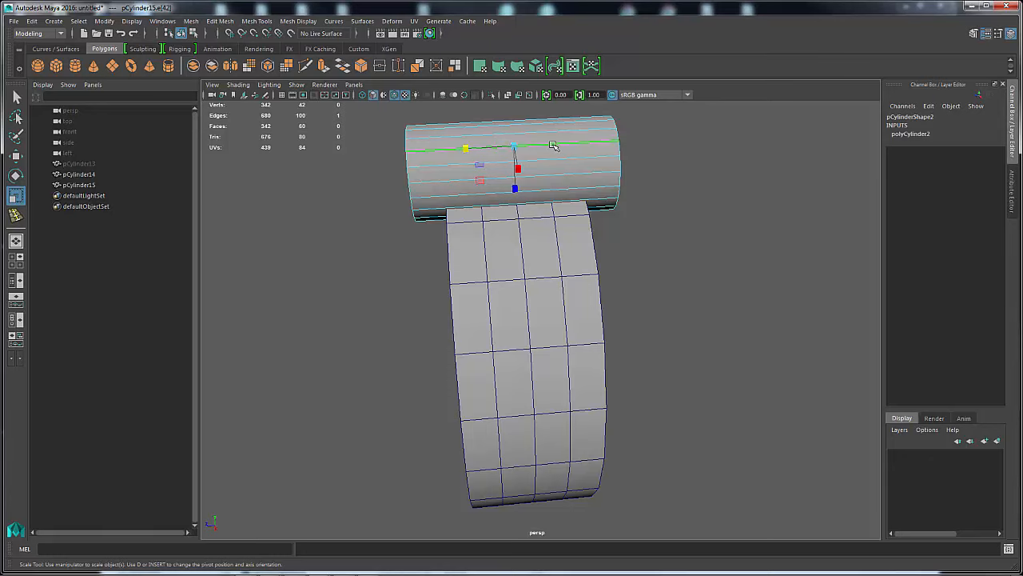
shift+right_click(553, 145)
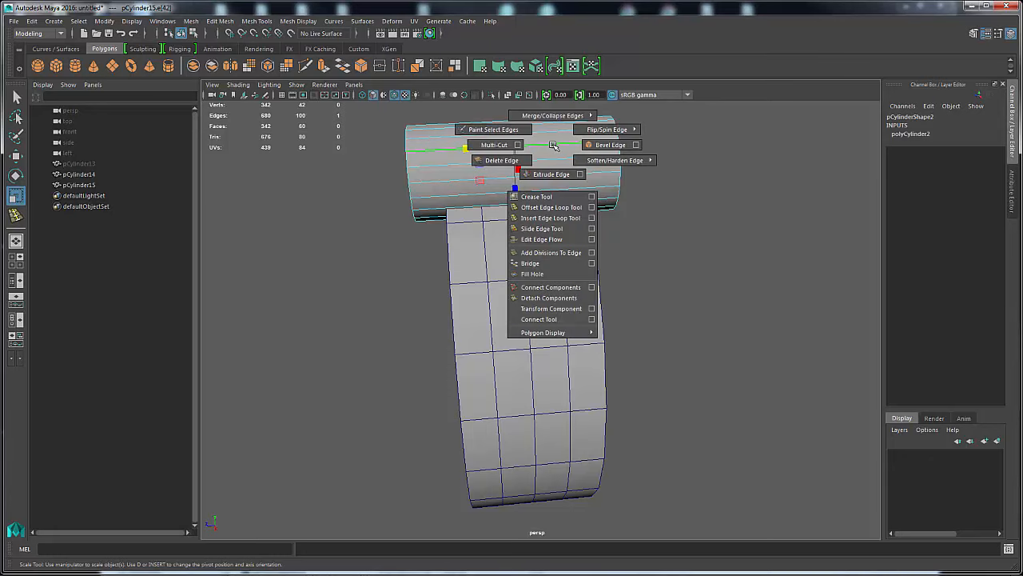
click(591, 218)
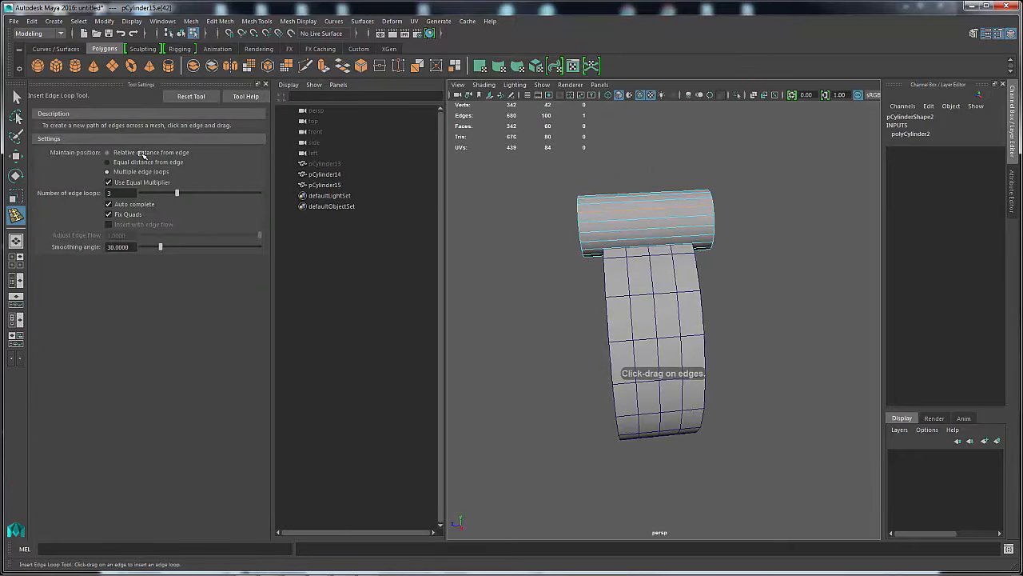
click(142, 153)
click(146, 163)
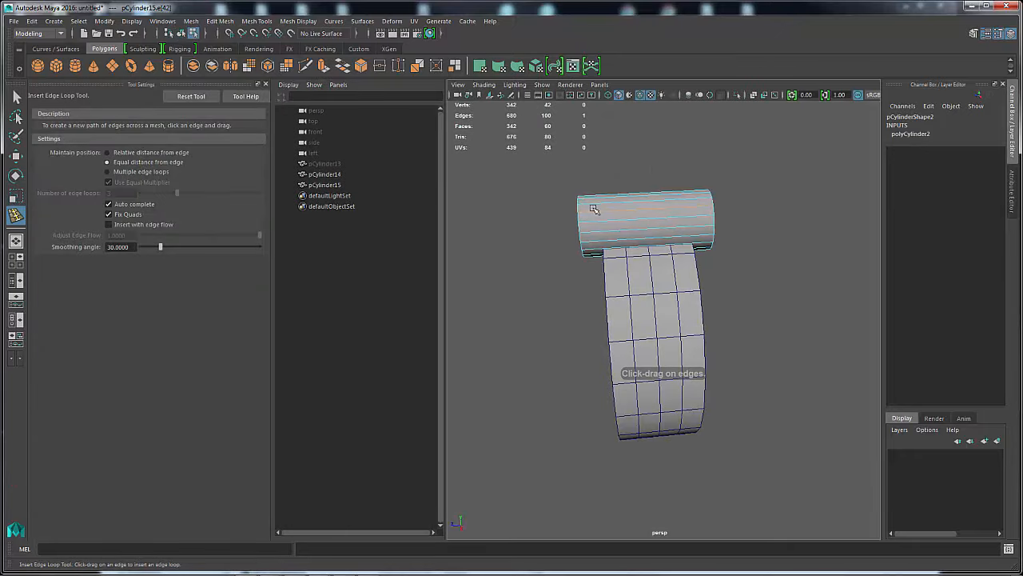
drag(621, 224, 669, 221)
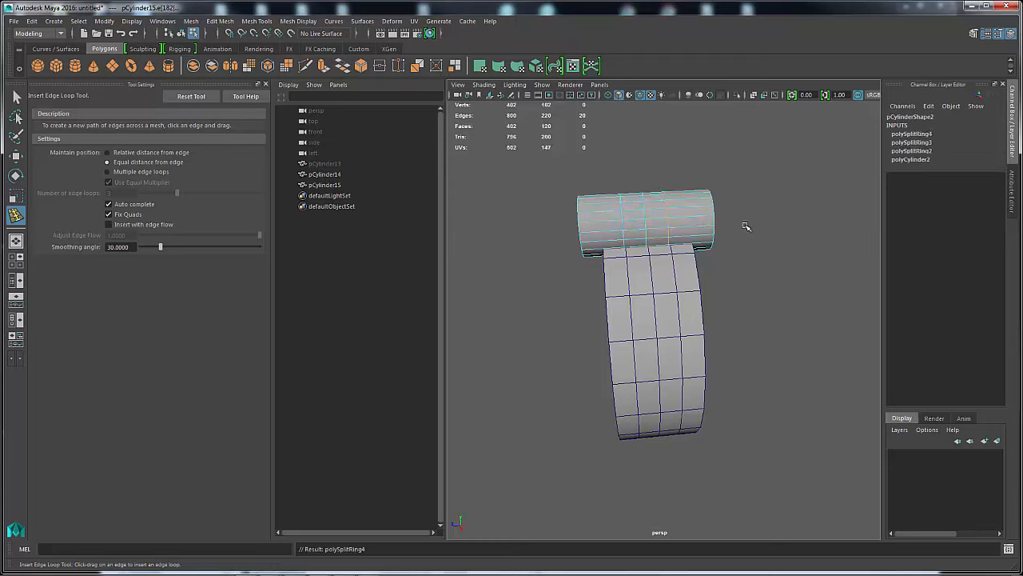
key(1)
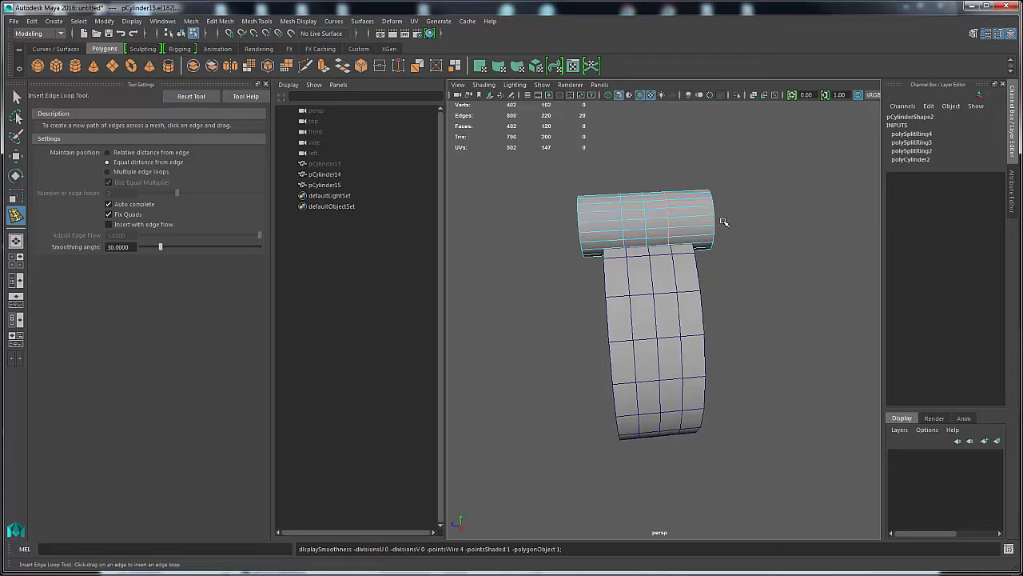
Step: Select the small cylinder's edge loop on the positive Z side and activate the Move tool
key(q)
click(626, 217)
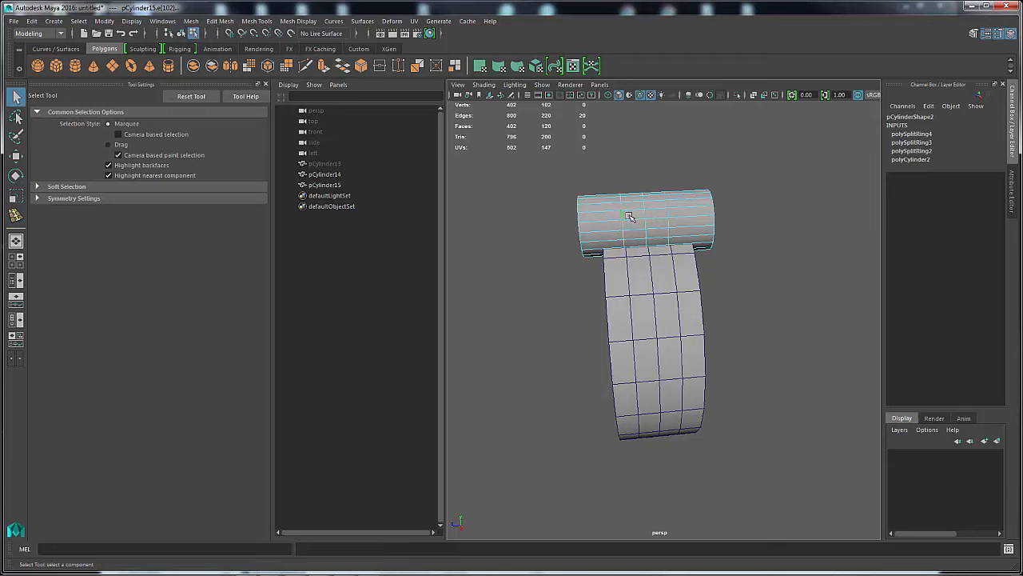
shift+right_click(637, 215)
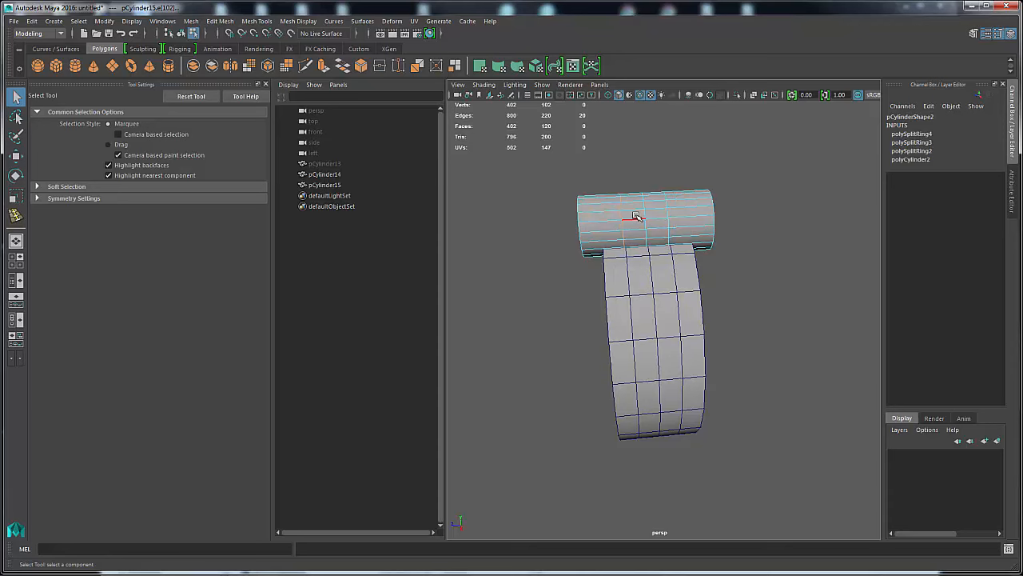
key(w)
alt+drag(655, 230, 567, 215)
alt+right_drag(567, 215, 657, 218)
alt+middle_drag(658, 217, 736, 249)
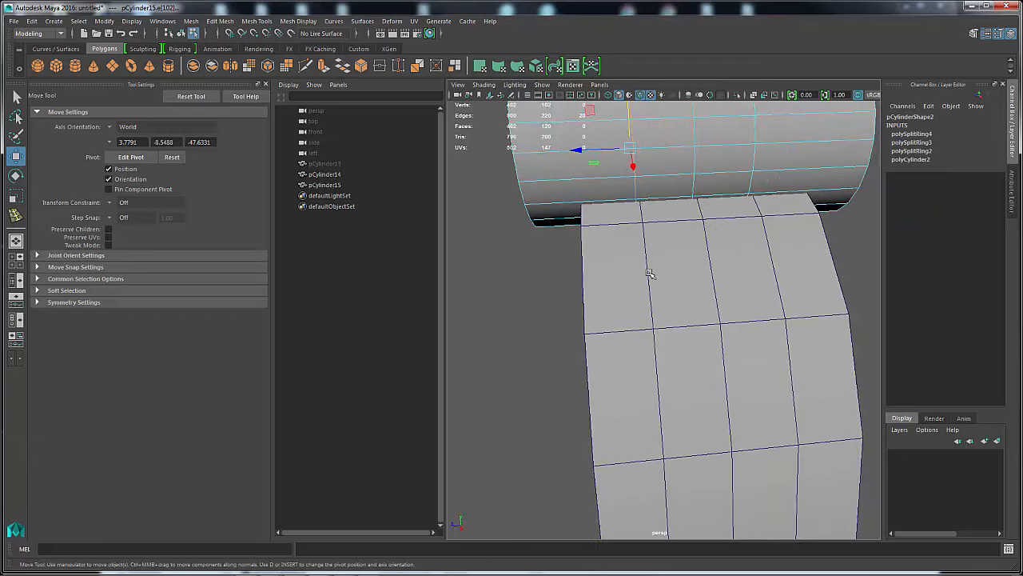
key(c)
middle_drag(648, 269, 650, 270)
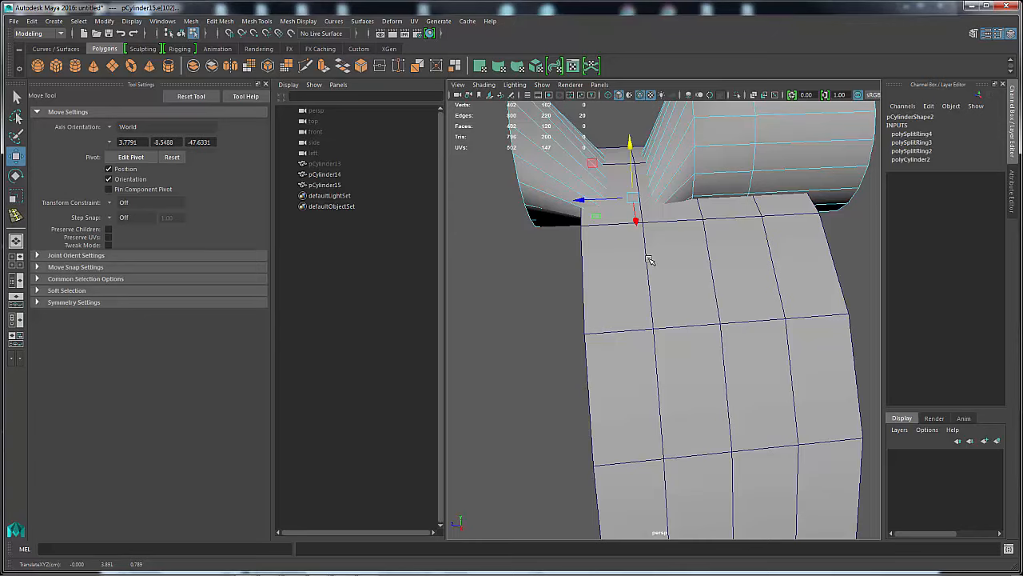
key(ctrl+z)
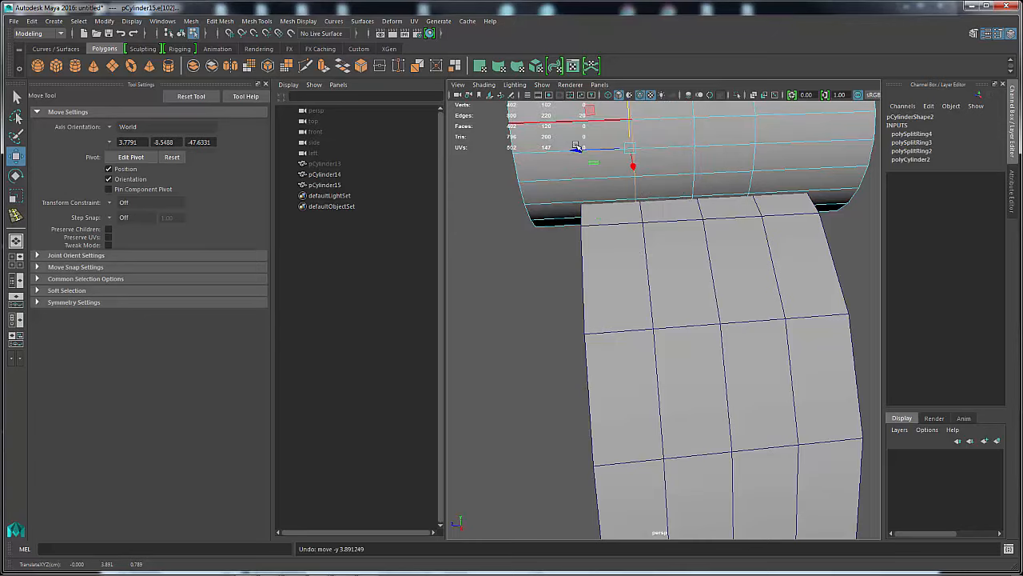
Step: Align the selected and middle edge loops with the wheel's matching loops by edge-snapping them along Z to about 0.736 and 0
drag(576, 147, 562, 157)
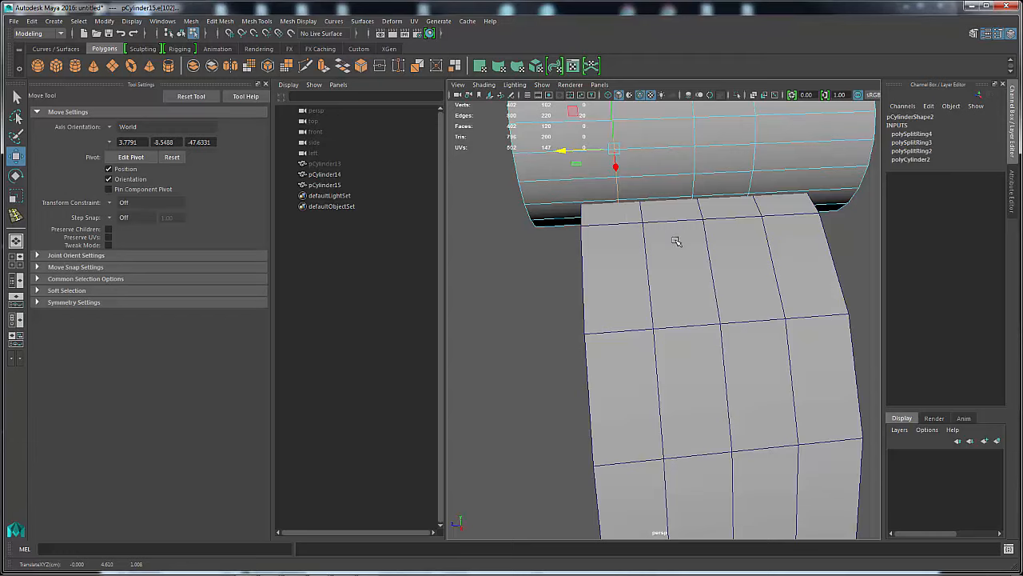
key(c)
middle_click(646, 268)
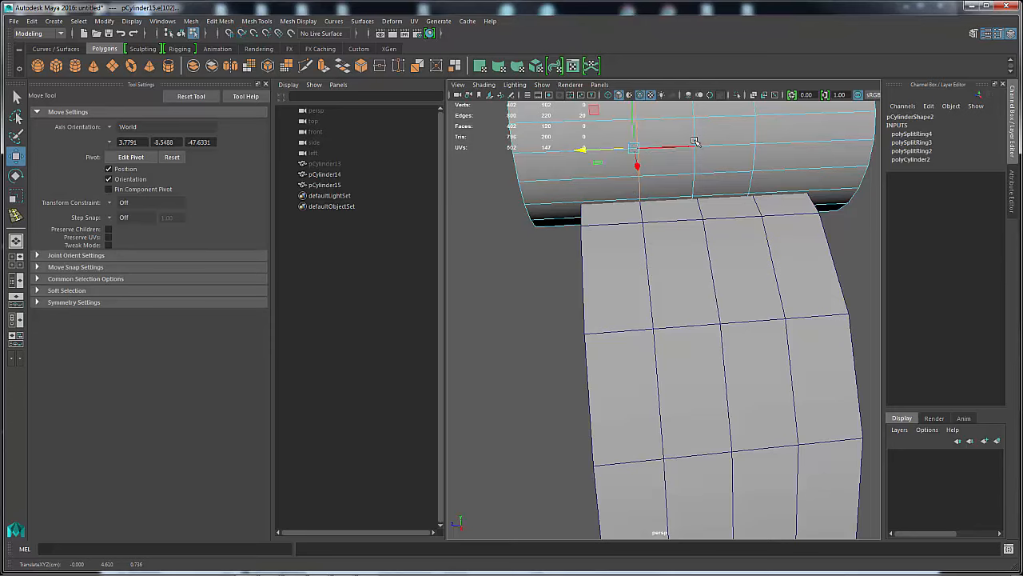
click(678, 143)
drag(639, 148, 620, 149)
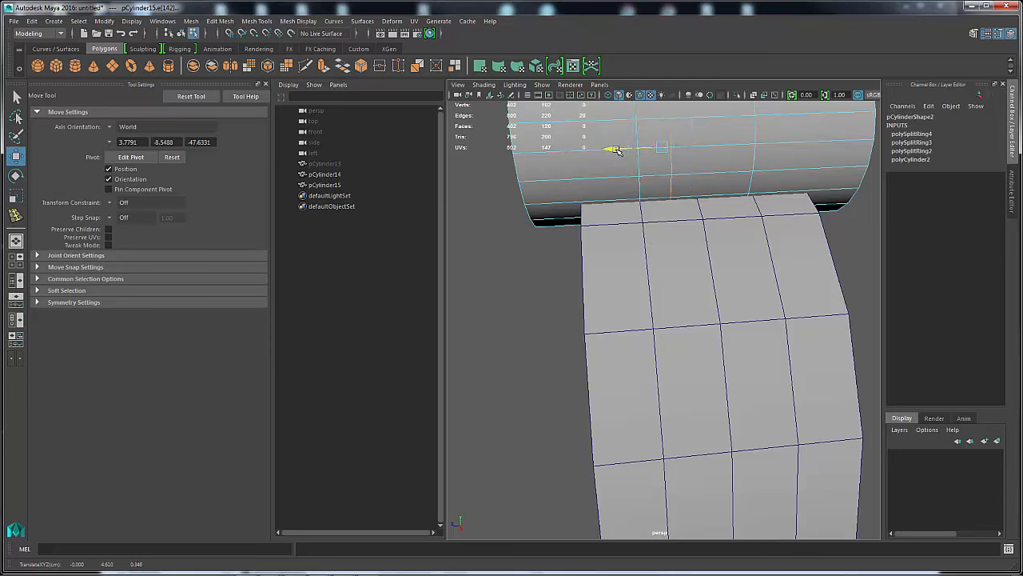
key(c)
middle_click(704, 233)
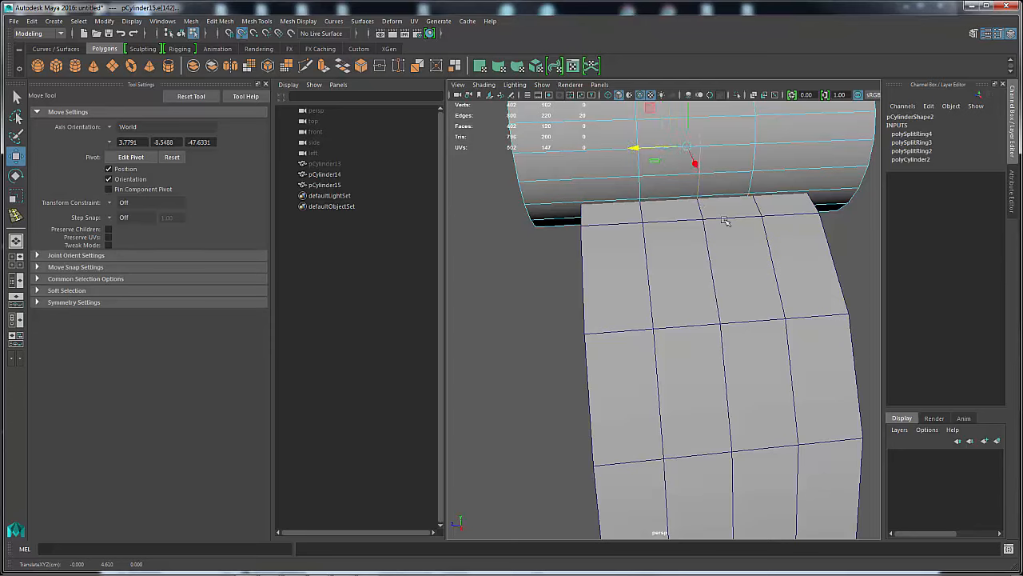
Step: Edge-snap the small cylinder's remaining inner loop along Z to the wheel's matching loop, at about -0.736
click(752, 132)
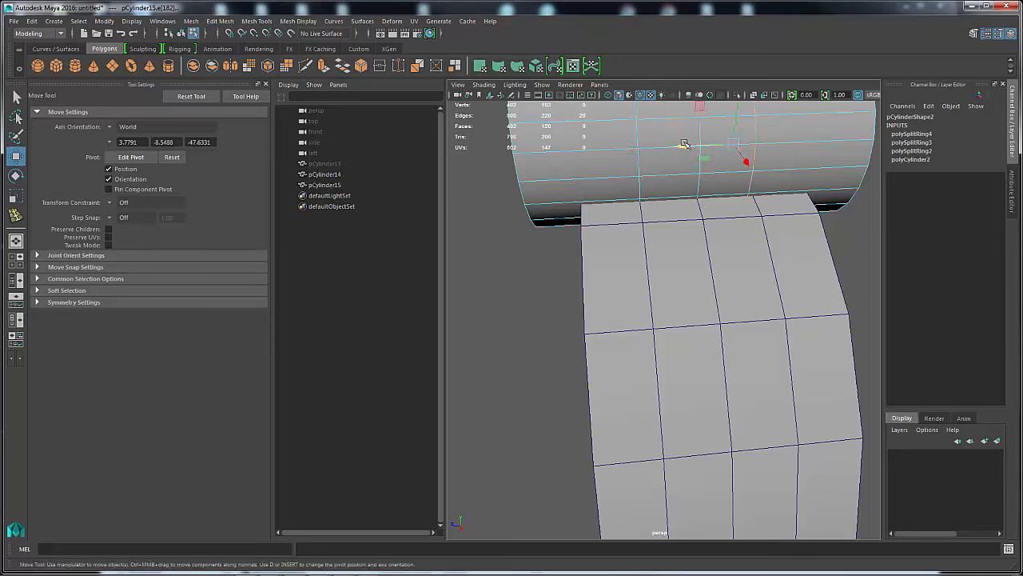
drag(682, 145, 755, 195)
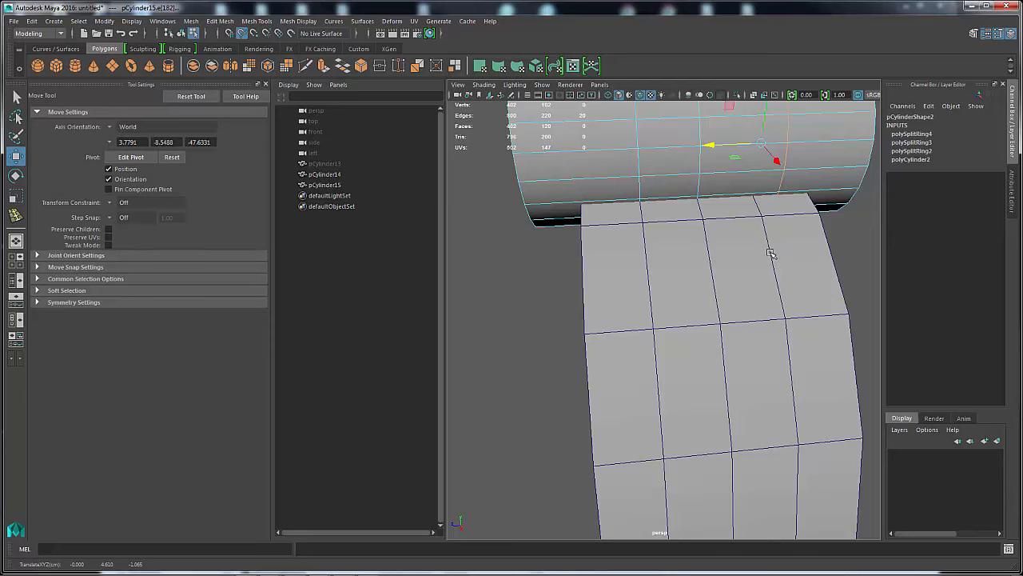
key(ctrl+z)
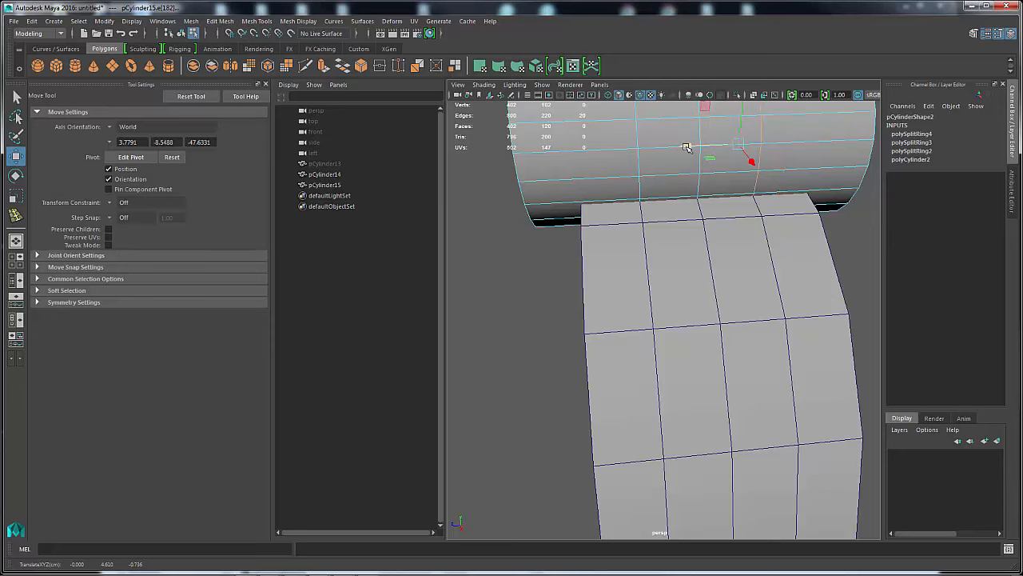
drag(687, 148, 698, 148)
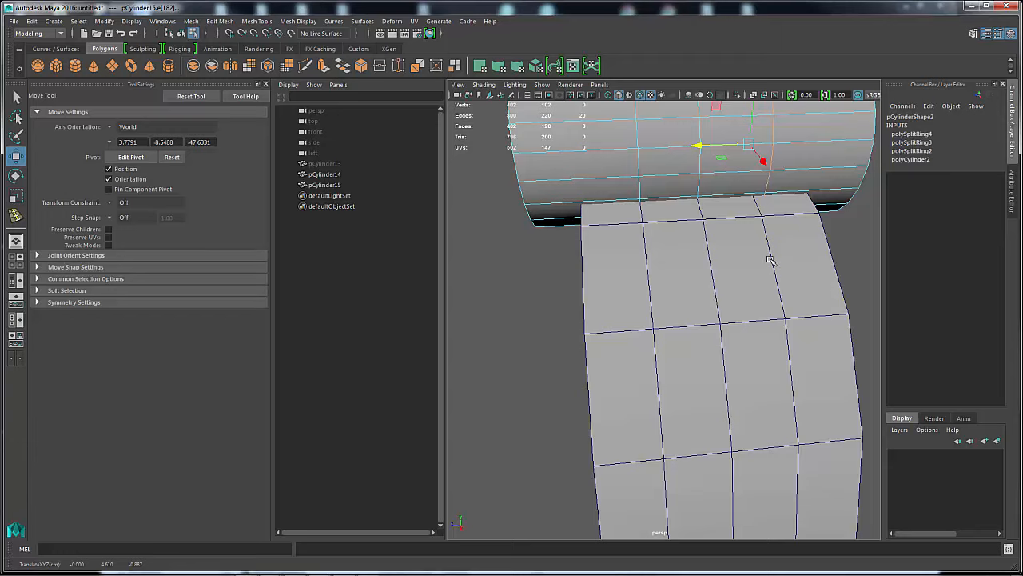
key(c)
middle_drag(771, 257, 805, 251)
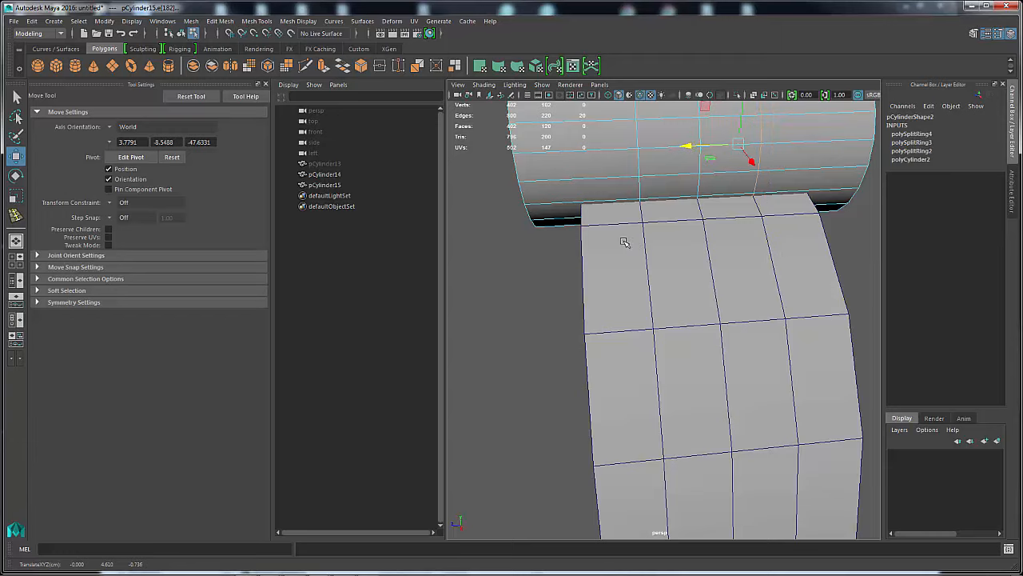
Step: Return the small cylinder to object mode and lower it into the wheel's rim to about 4.557 in Translate Y
alt+drag(629, 304, 546, 299)
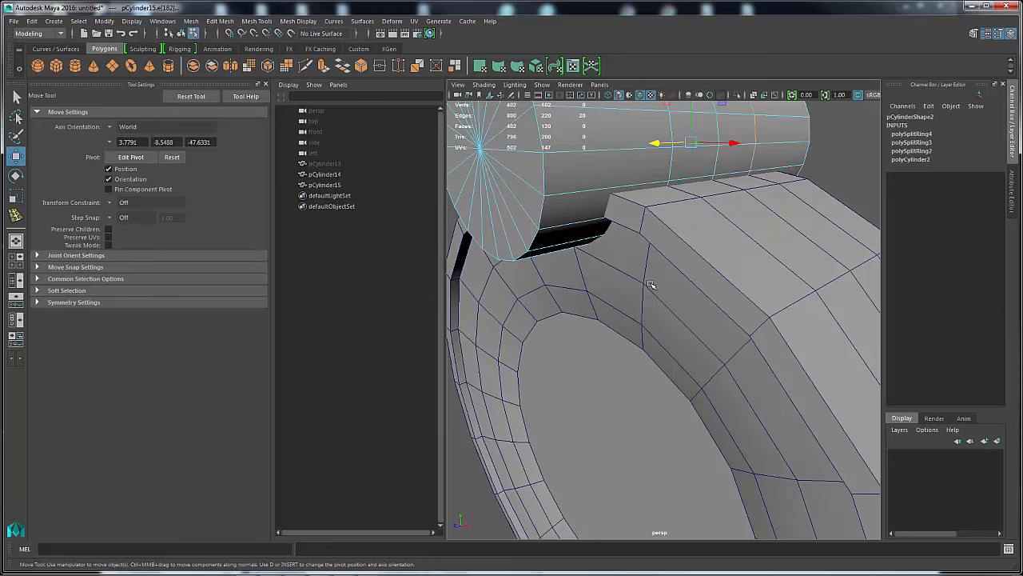
alt+drag(746, 268, 639, 258)
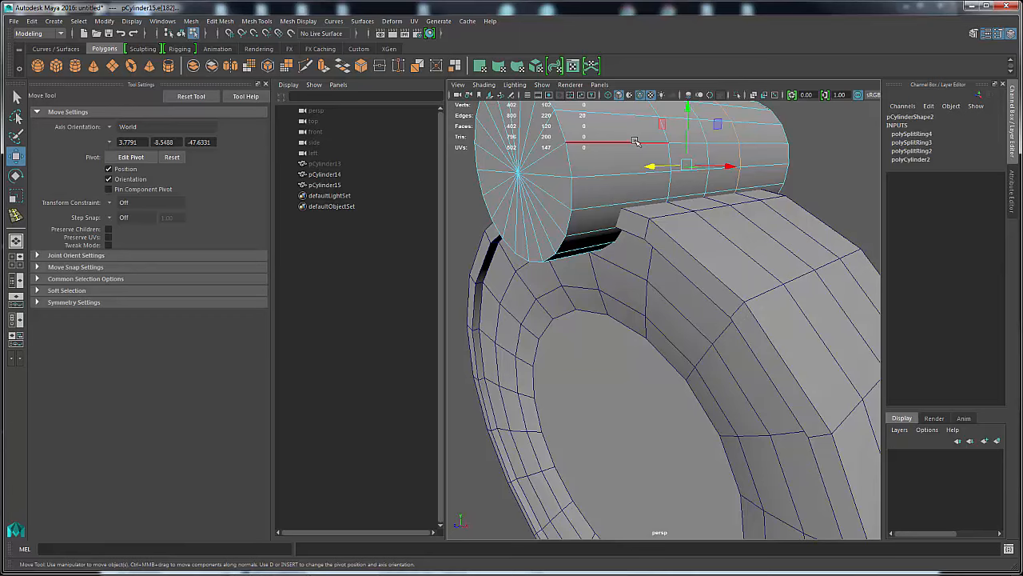
right_drag(635, 141, 662, 123)
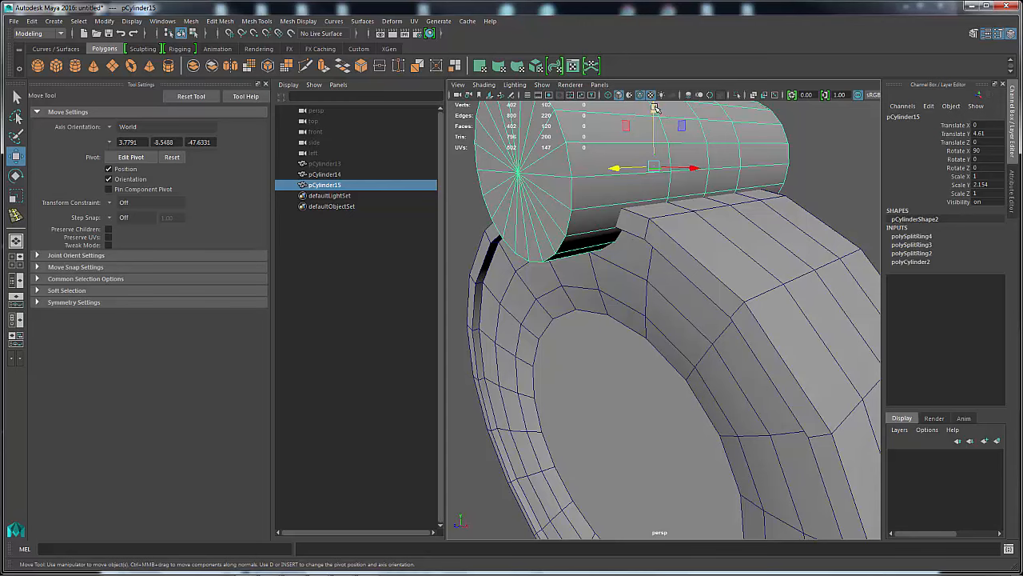
click(654, 108)
drag(654, 108, 653, 112)
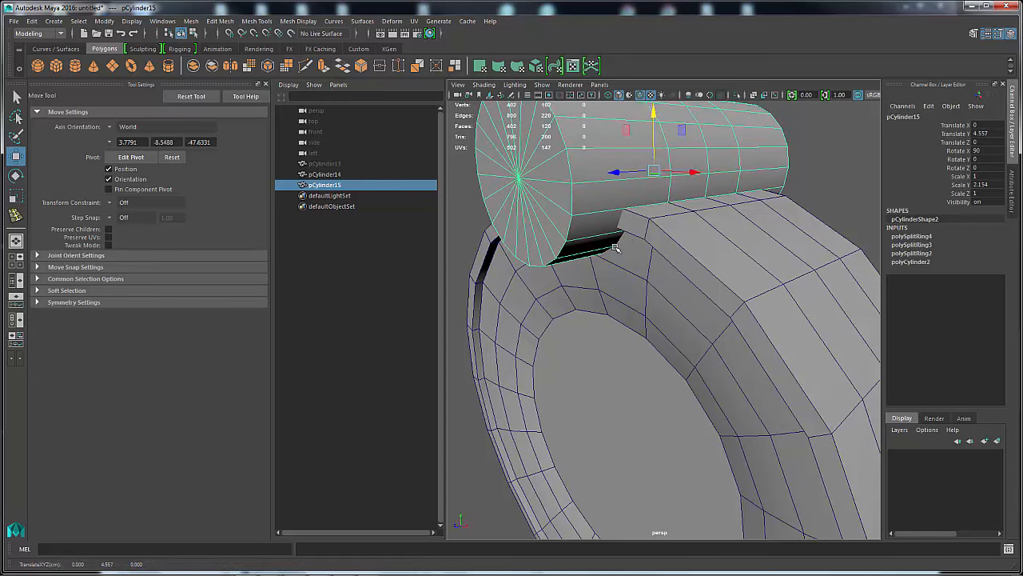
Step: Enlarge the small cylinder's diameter to about 1.089 in Scale X and Scale Z, keeping its length, and leave the Scale tool
alt+drag(611, 313, 668, 210)
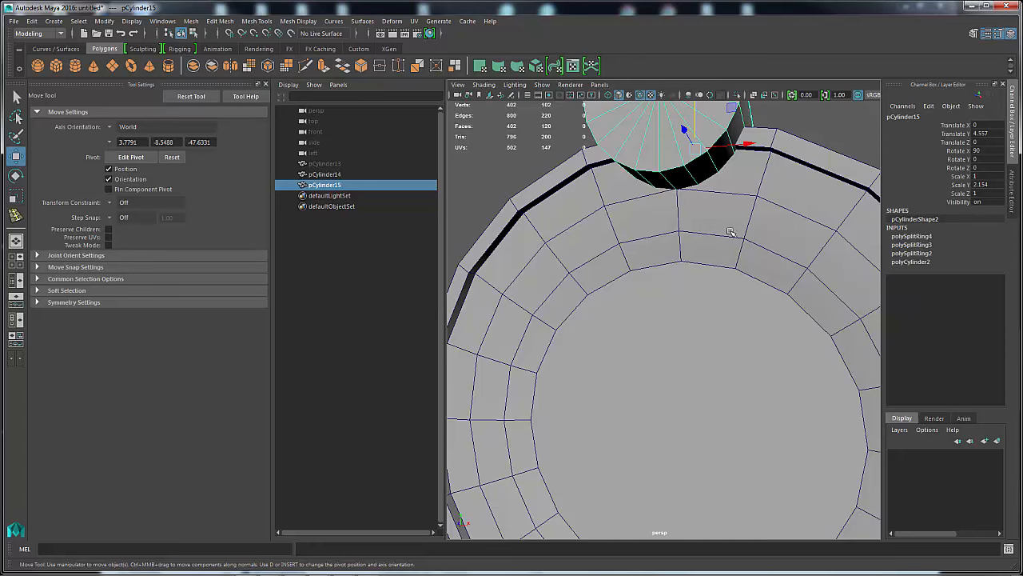
alt+drag(779, 218, 743, 155)
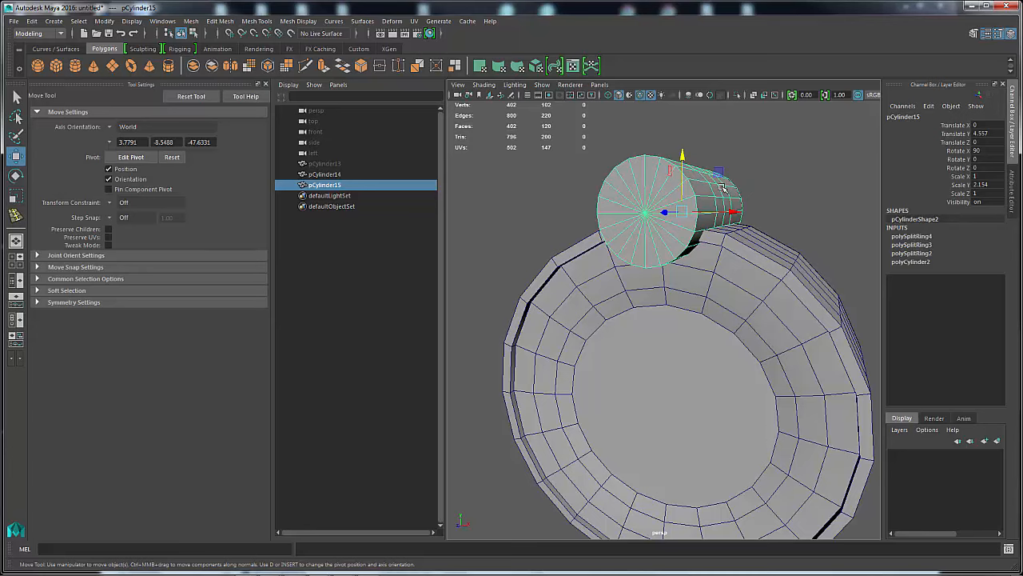
key(r)
drag(715, 249, 777, 192)
alt+right_drag(720, 210, 763, 207)
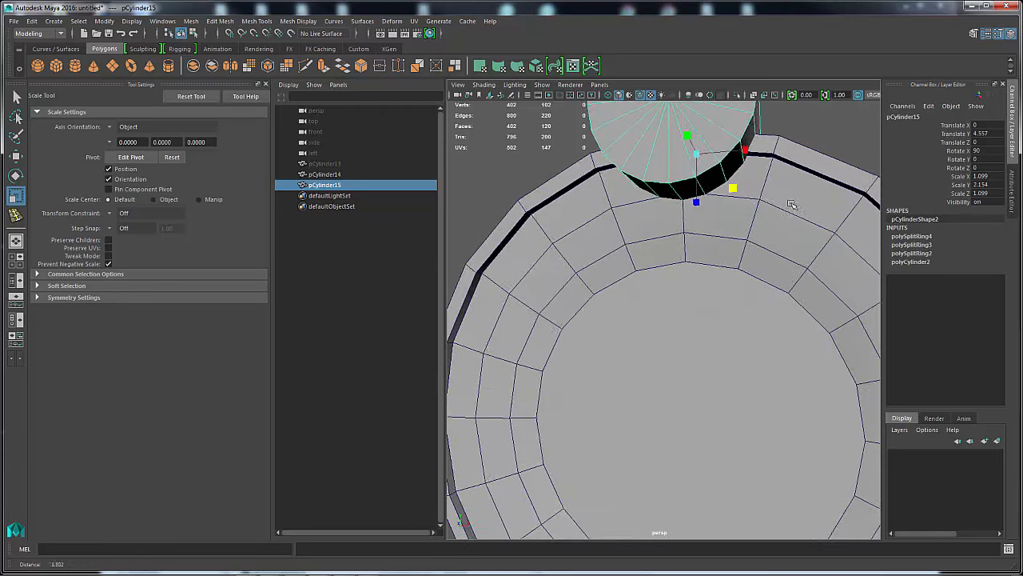
alt+drag(764, 206, 745, 213)
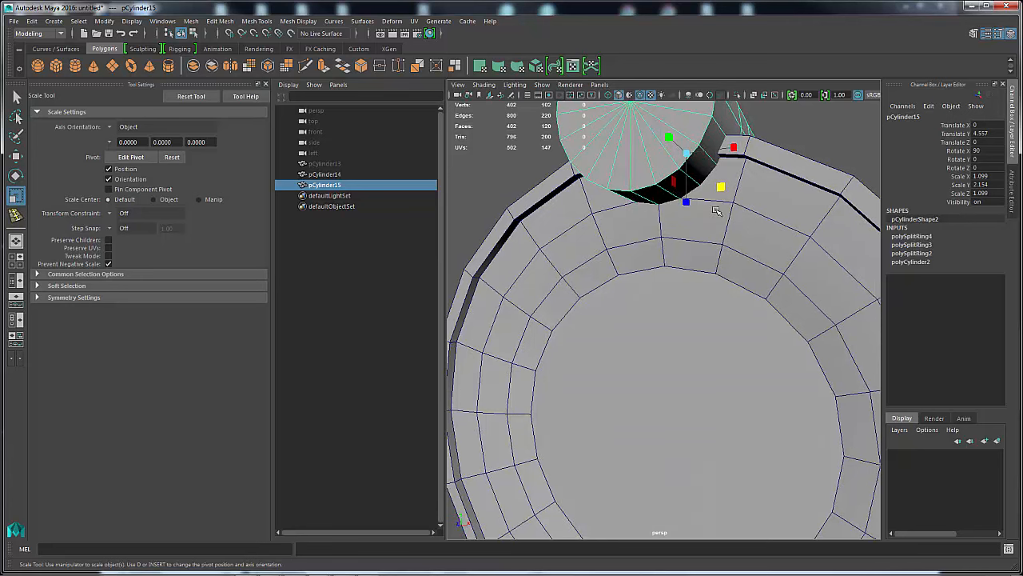
alt+drag(661, 202, 647, 210)
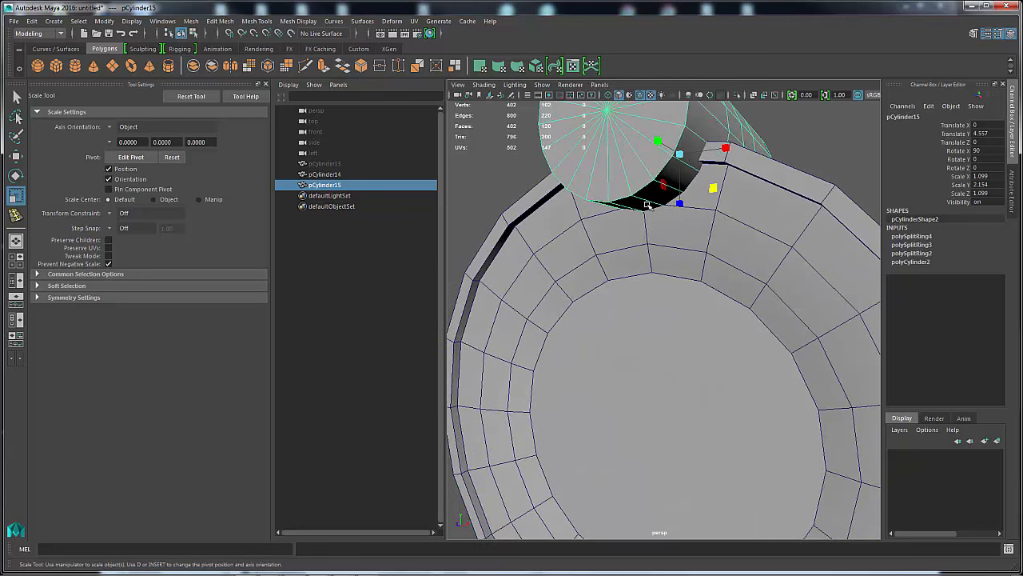
drag(708, 189, 707, 190)
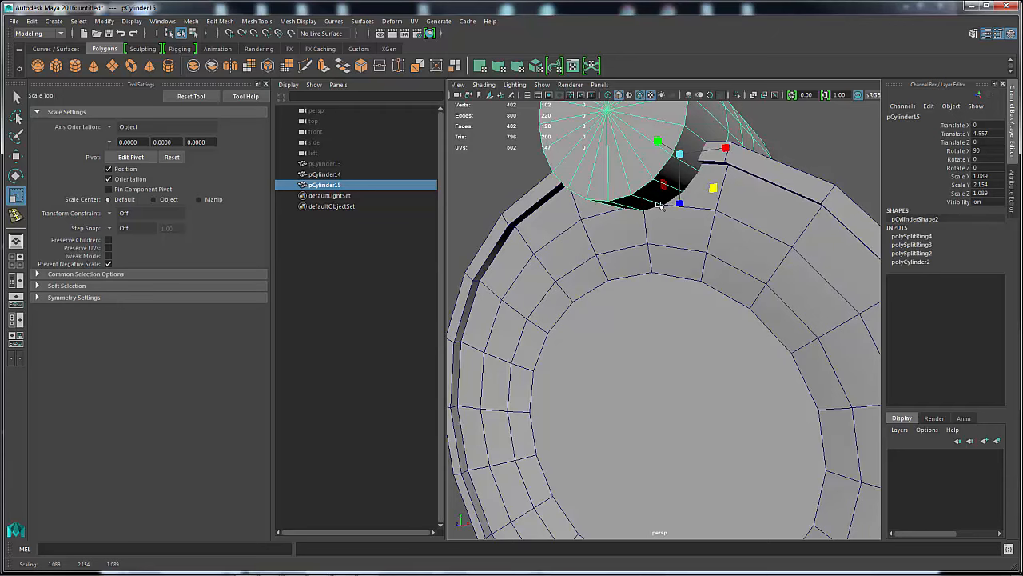
alt+drag(662, 243, 699, 228)
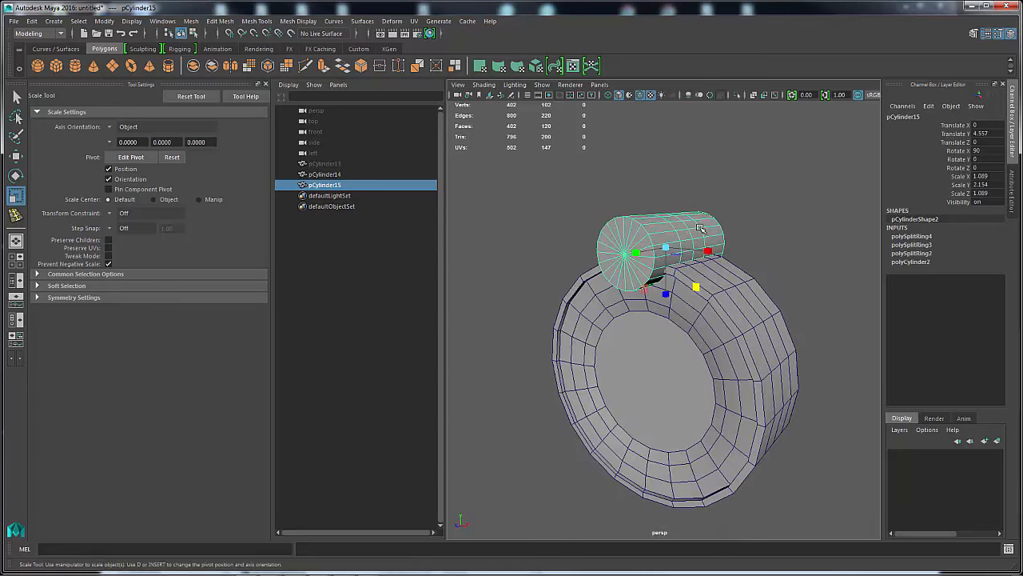
key(q)
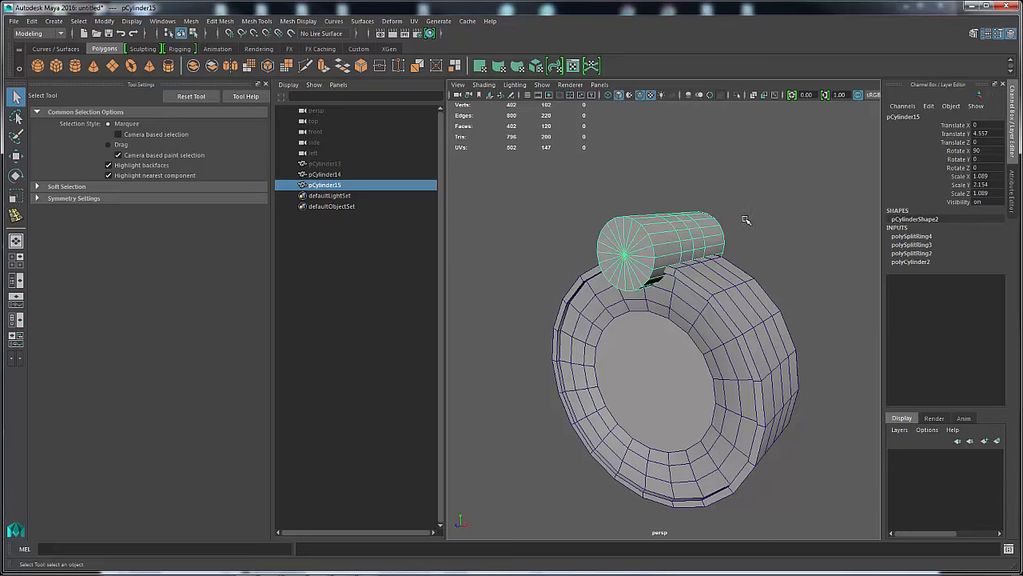
Step: With the view in wireframe and the grid shown, snap the small cylinder's pivot to the grid origin at the wheel's centre
key(w)
key(Insert)
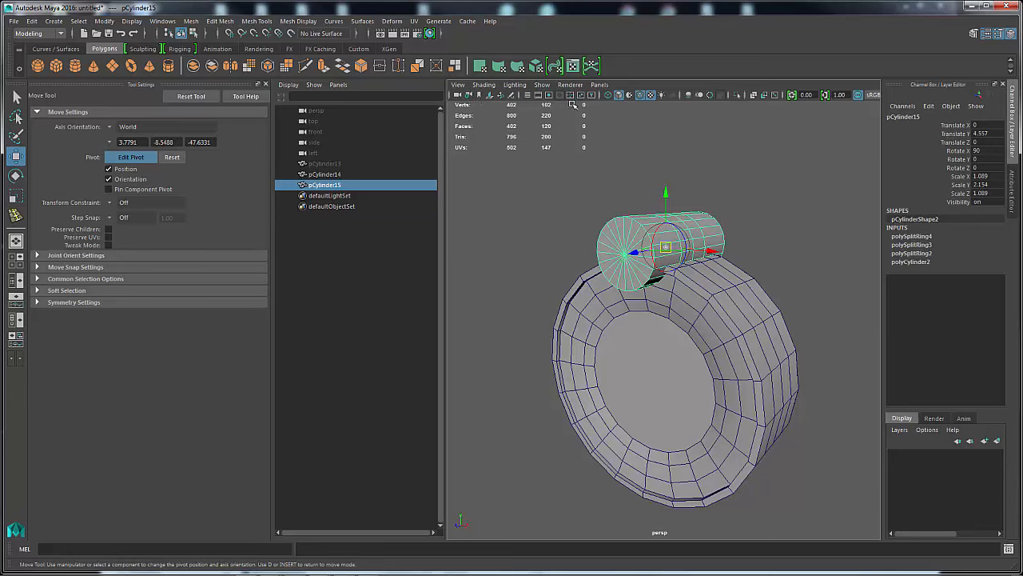
click(608, 95)
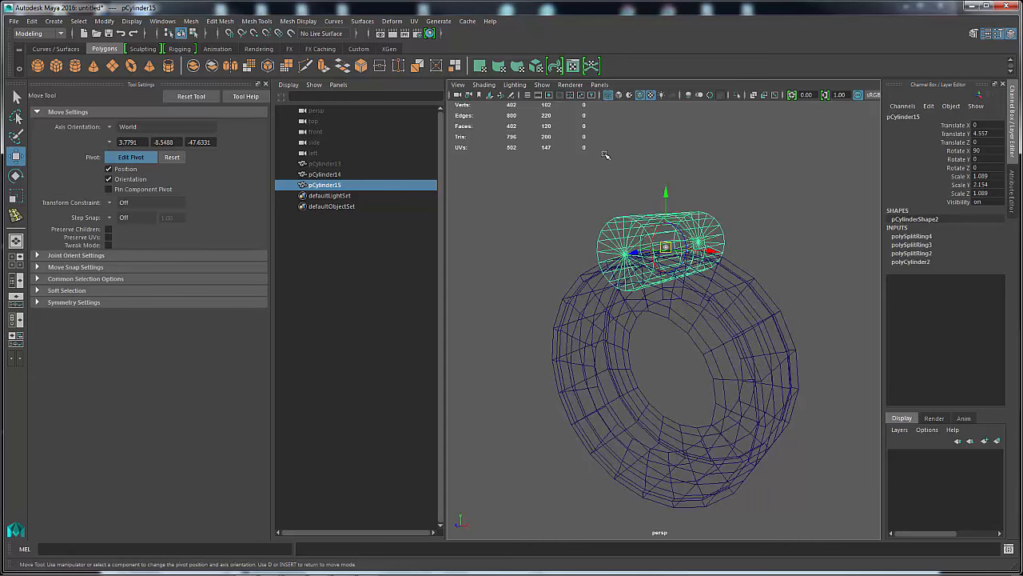
click(527, 95)
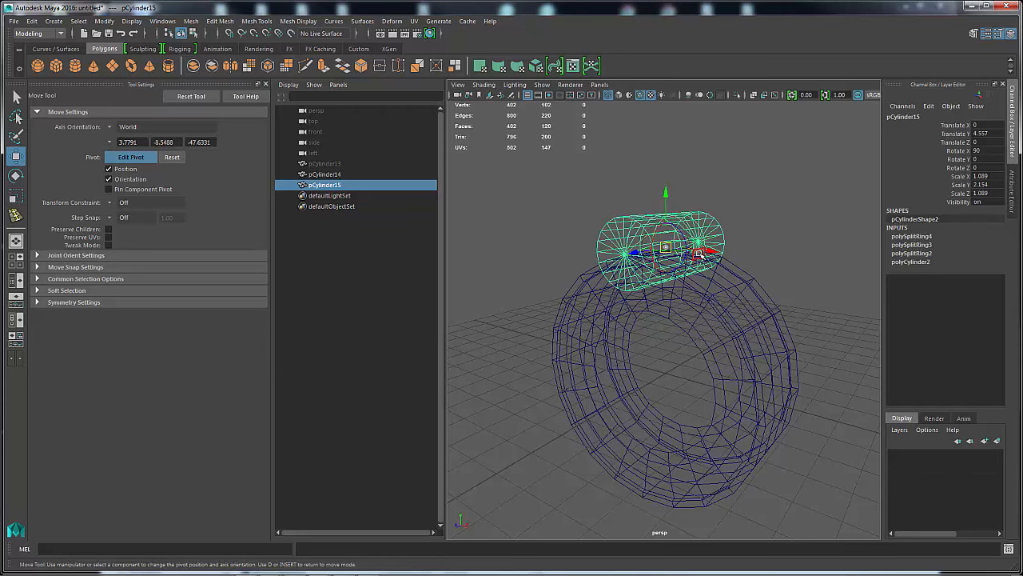
key(d)
alt+drag(766, 179, 747, 195)
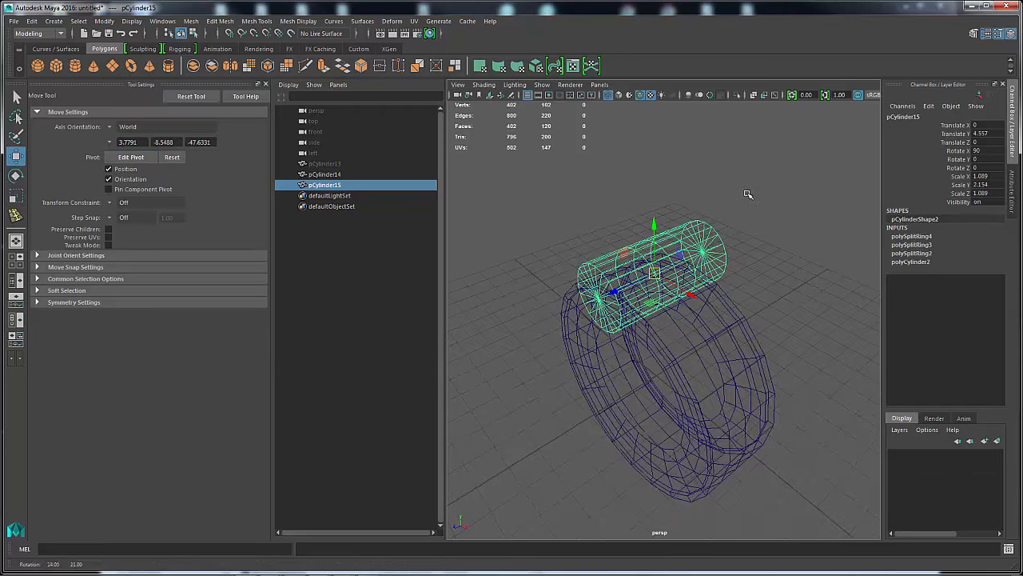
key(d)
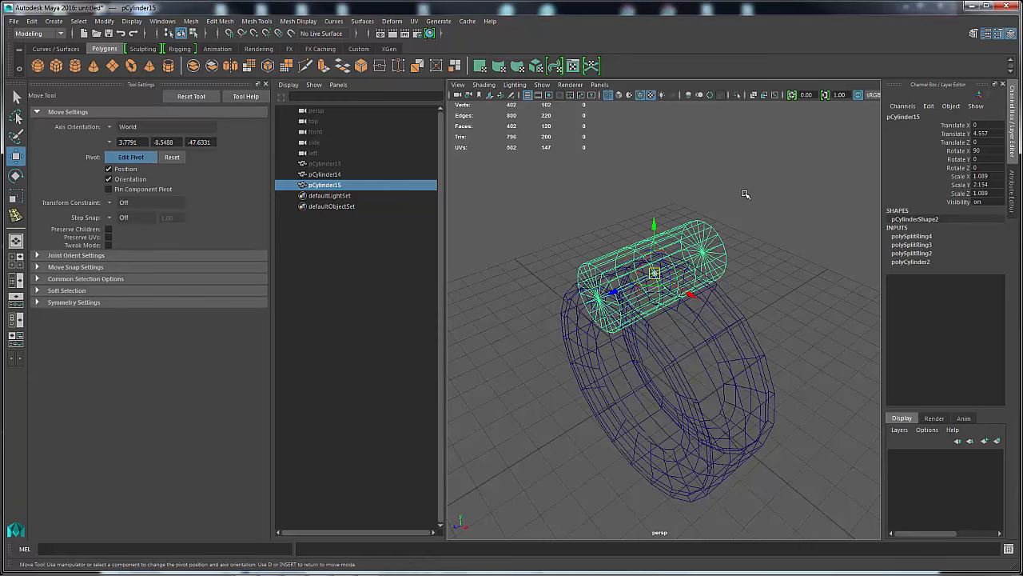
alt+drag(629, 233, 729, 292)
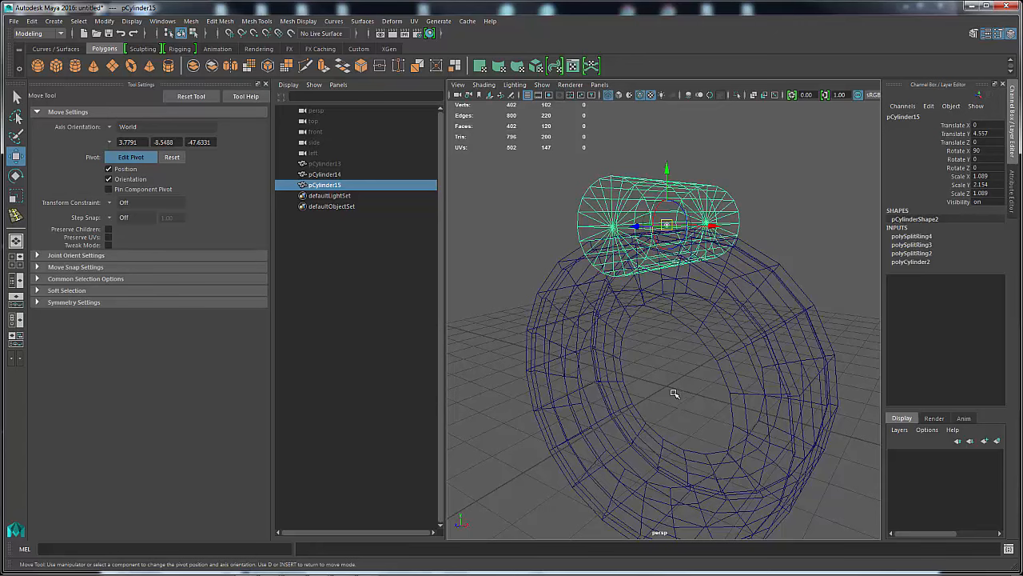
key(x)
middle_click(667, 387)
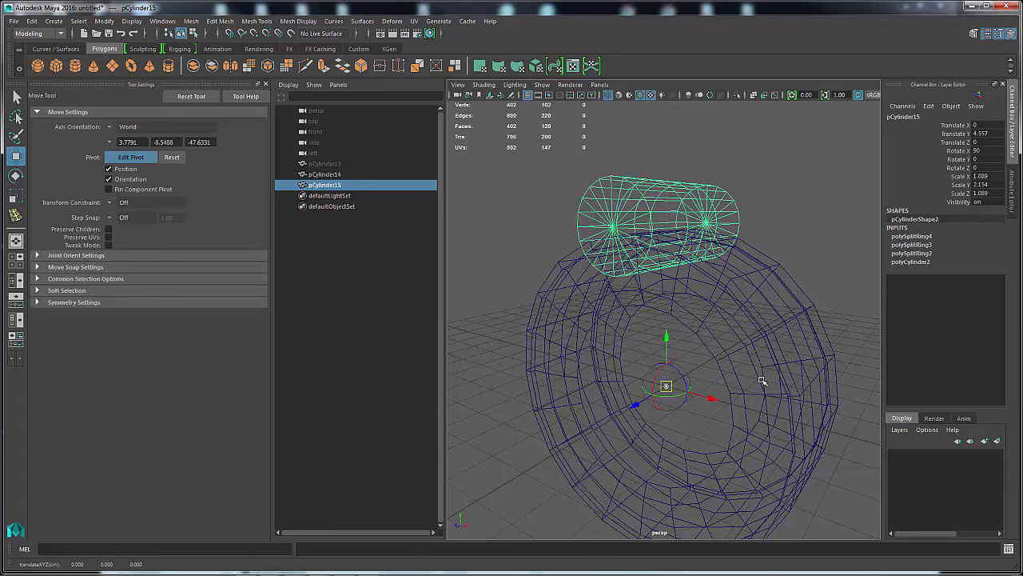
key(Insert)
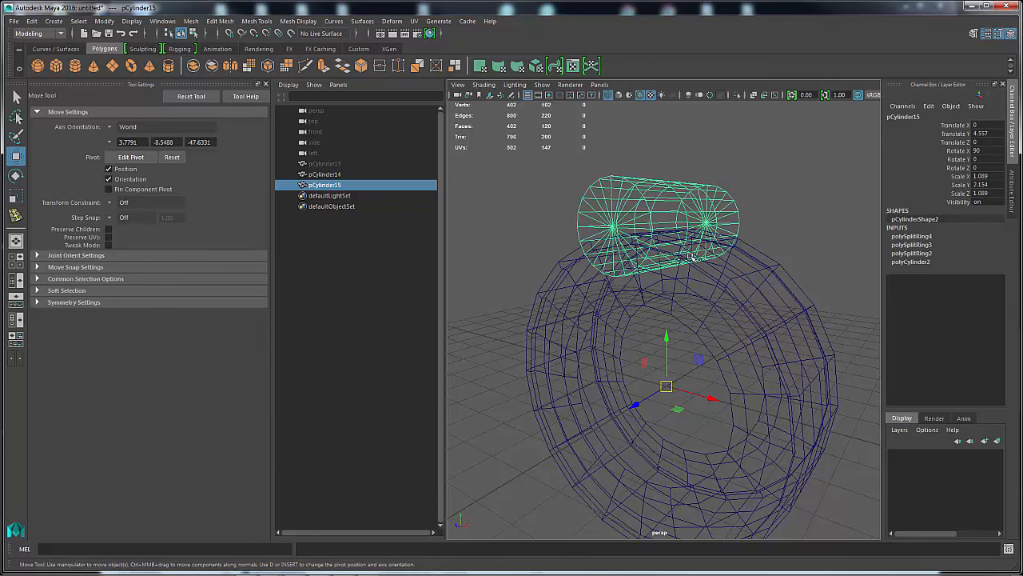
Step: Duplicate the small cylinder, set the copy's Rotate Z to 36 about the wheel's centre, and return the view to shaded display
alt+drag(528, 272, 666, 234)
scroll(723, 329, down, 3)
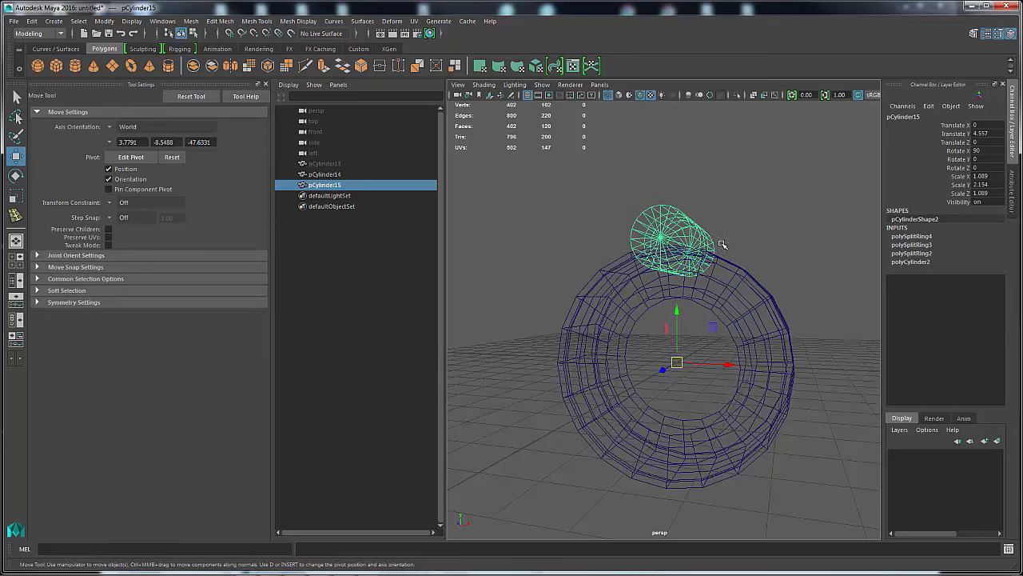
key(ctrl+d)
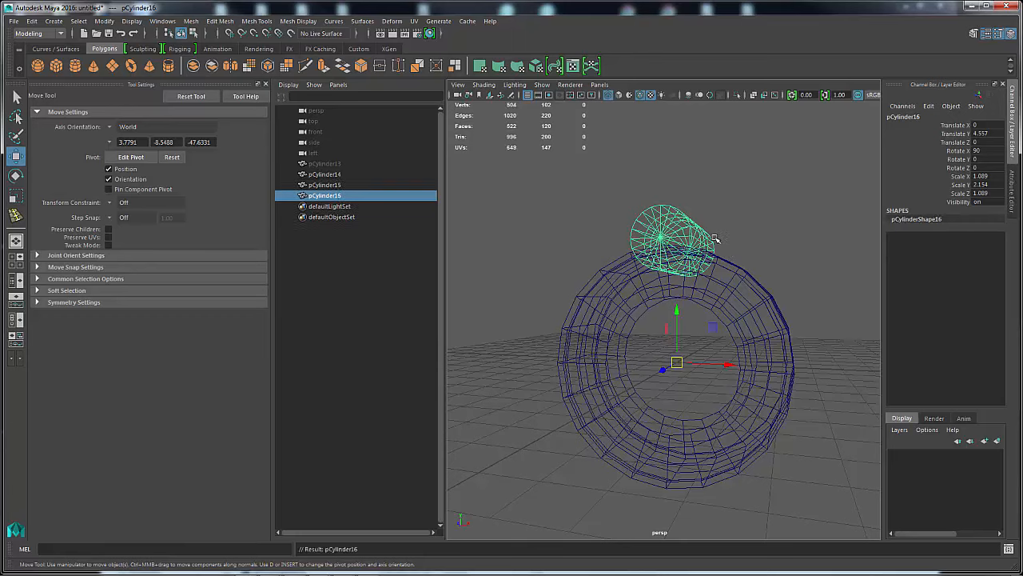
key(e)
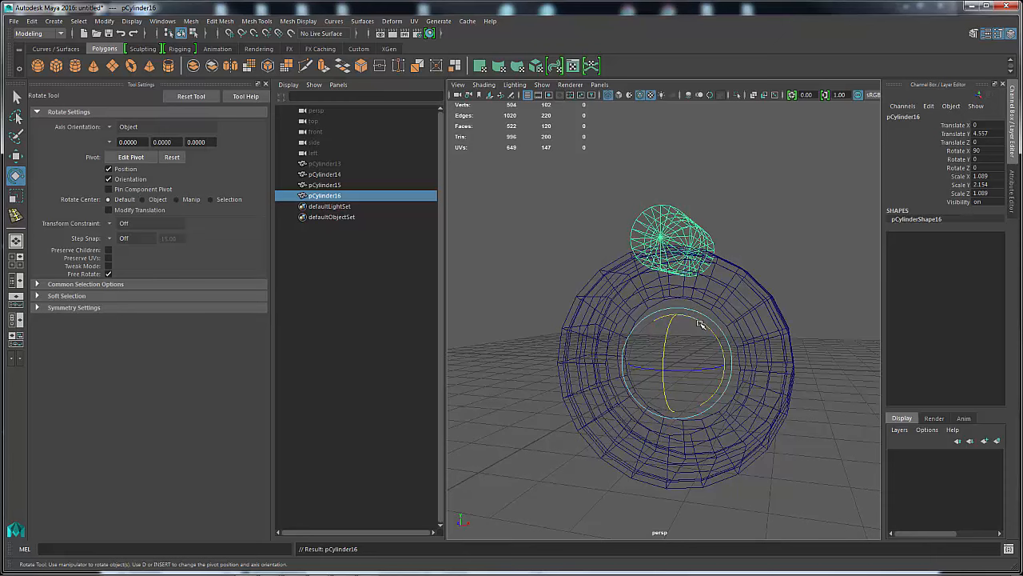
mouse_move(702, 323)
mouse_down()
mouse_move(685, 344)
mouse_move(690, 312)
mouse_up()
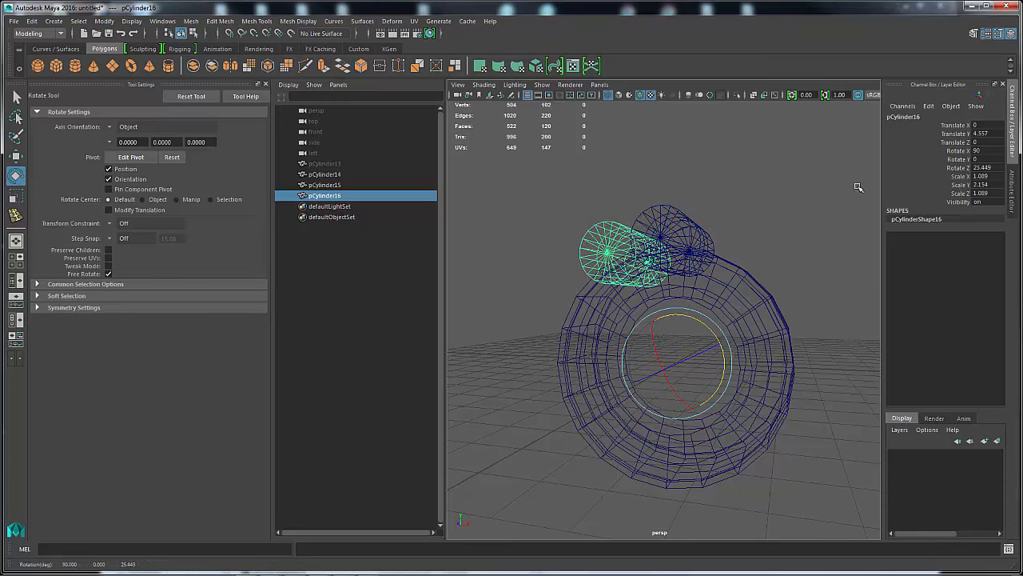
double_click(1000, 168)
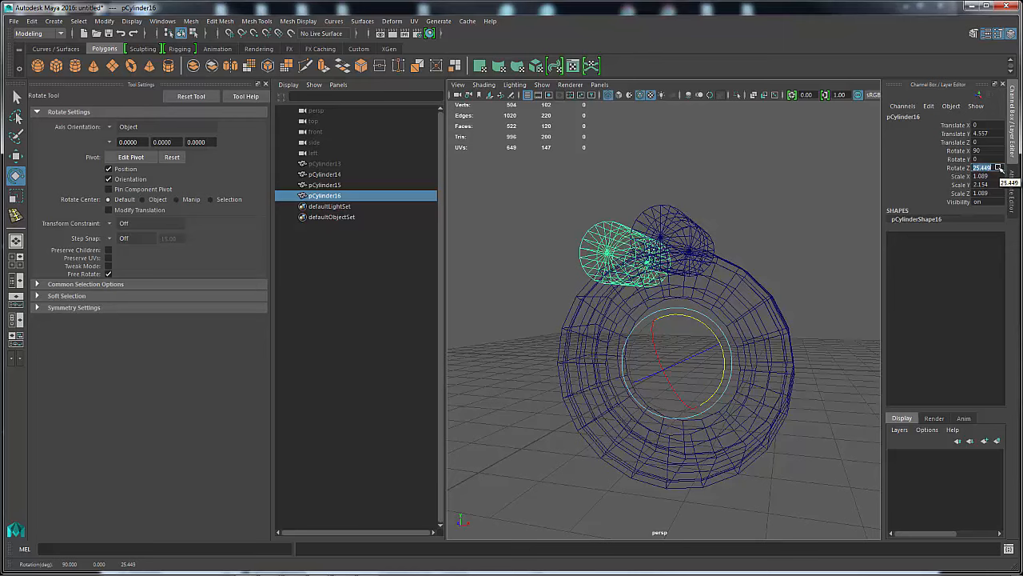
key(Return)
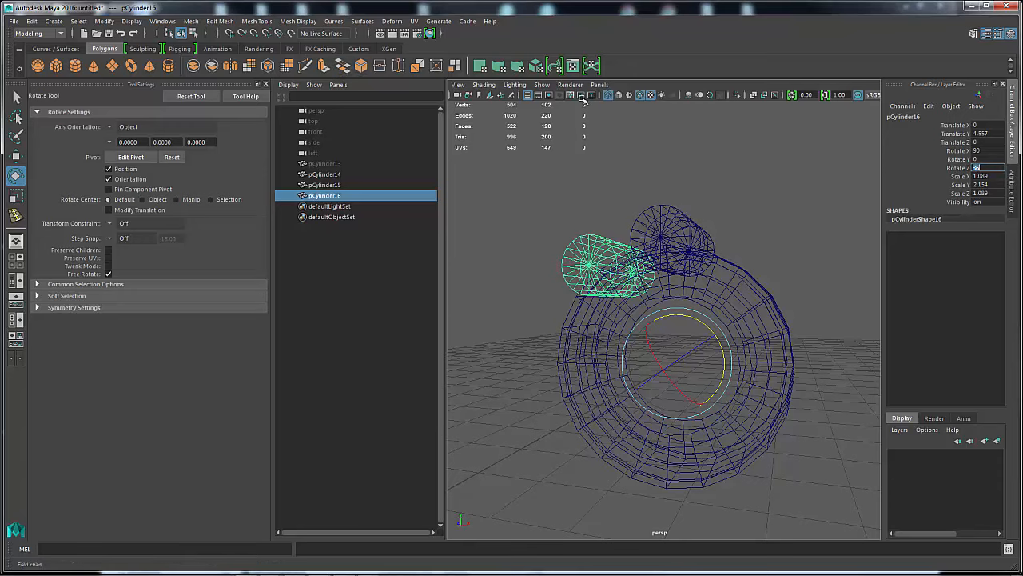
click(618, 95)
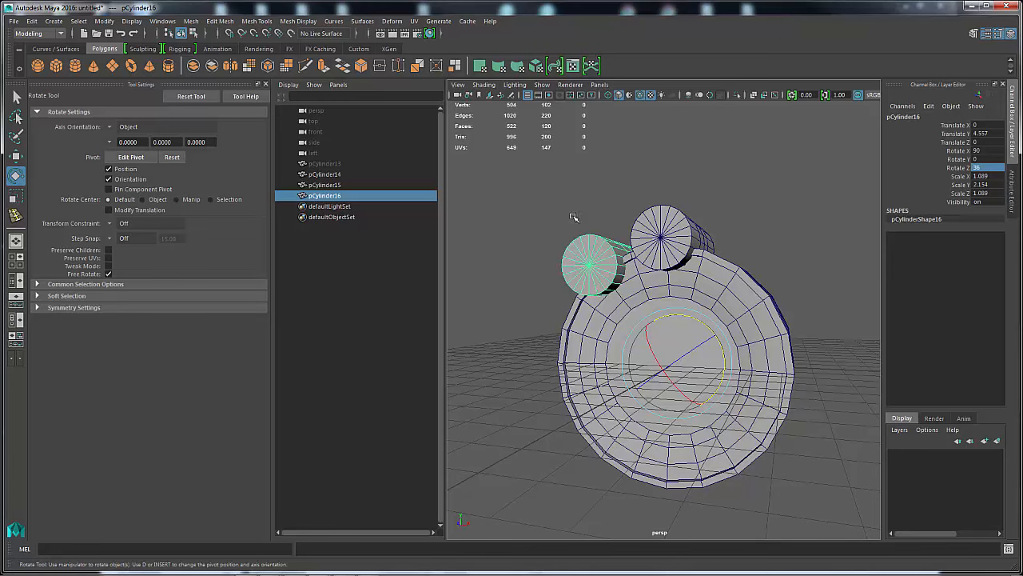
Step: Duplicate the rotated cylinder with its transform eight times to complete a ring of ten cylinders around the wheel
mouse_move(542, 222)
alt+mouse_down()
mouse_move(516, 210)
mouse_move(543, 211)
alt+mouse_up()
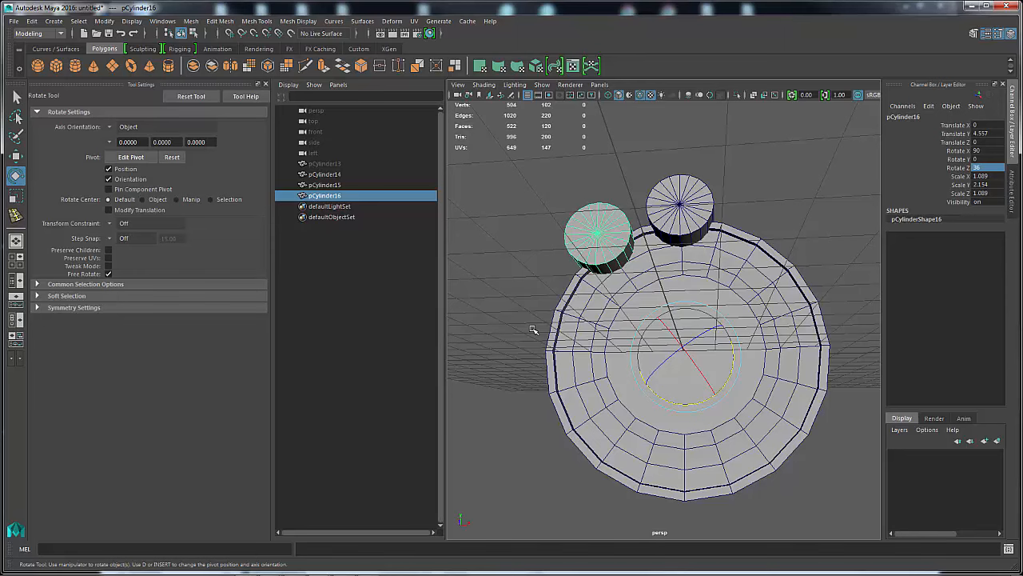
alt+drag(538, 311, 553, 229)
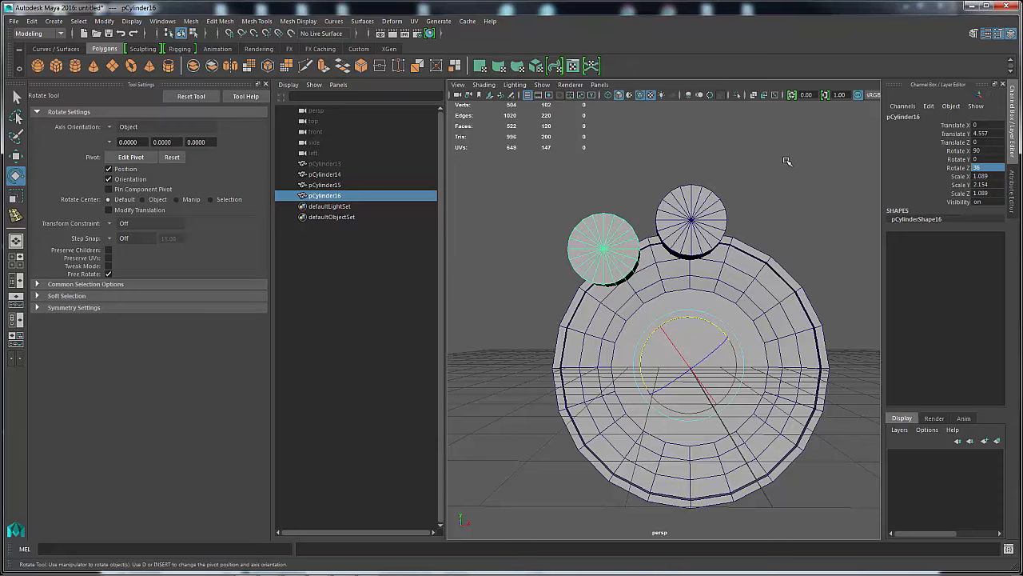
key(shift+d)
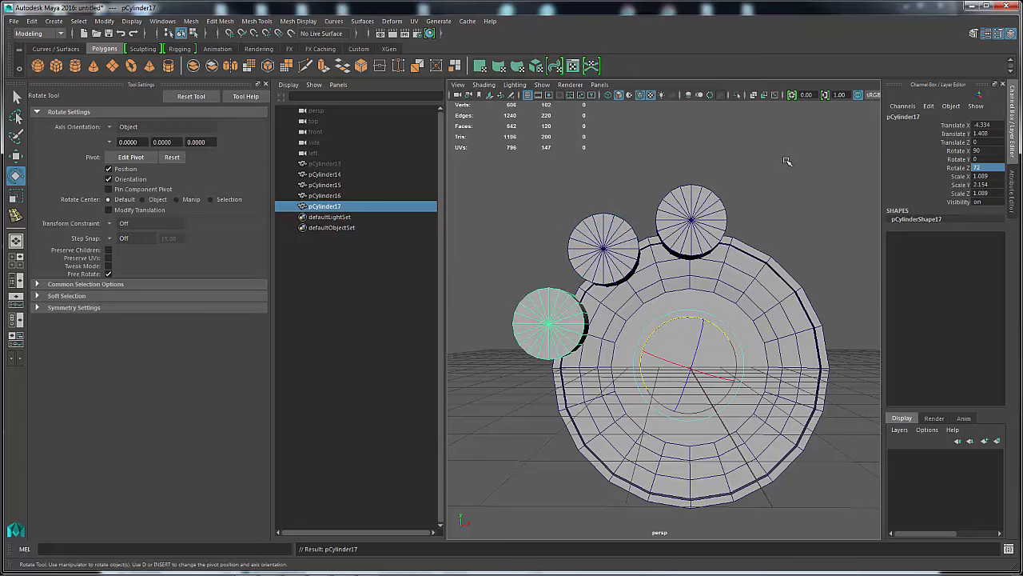
key(shift+d)
key(shift+d)
key(shift+d)
key(shift+d)
key(shift+d)
key(shift+d)
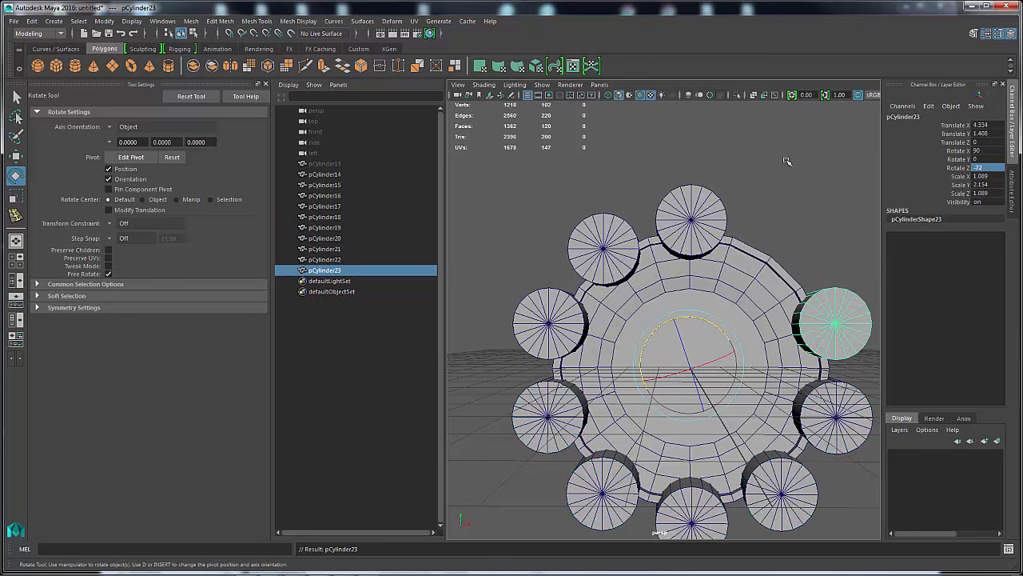
key(shift+d)
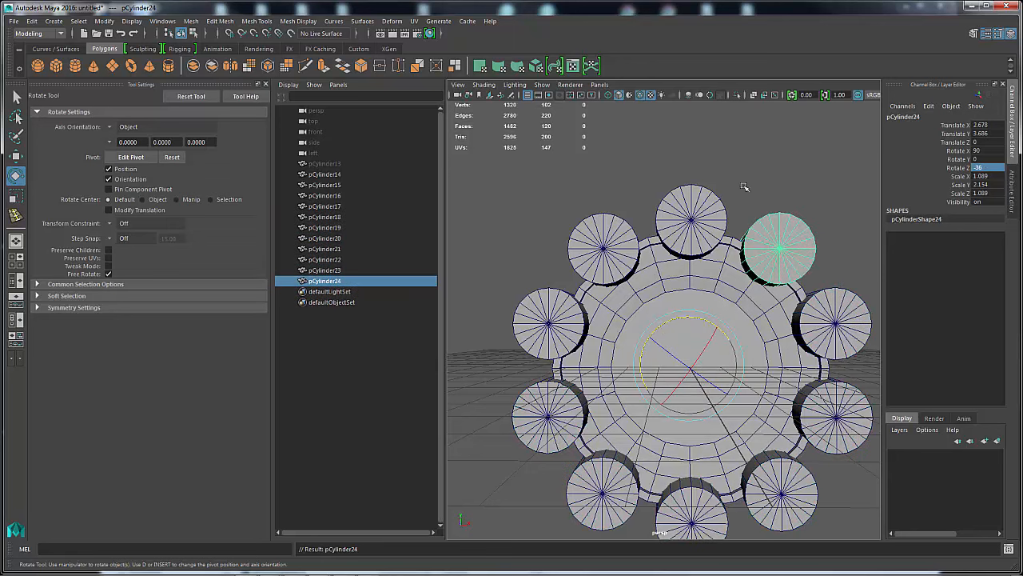
Step: Examine the spacing and fit of the ten cylinders around the wheel from several angles, with nothing left selected
scroll(590, 189, up, 2)
alt+drag(590, 189, 620, 234)
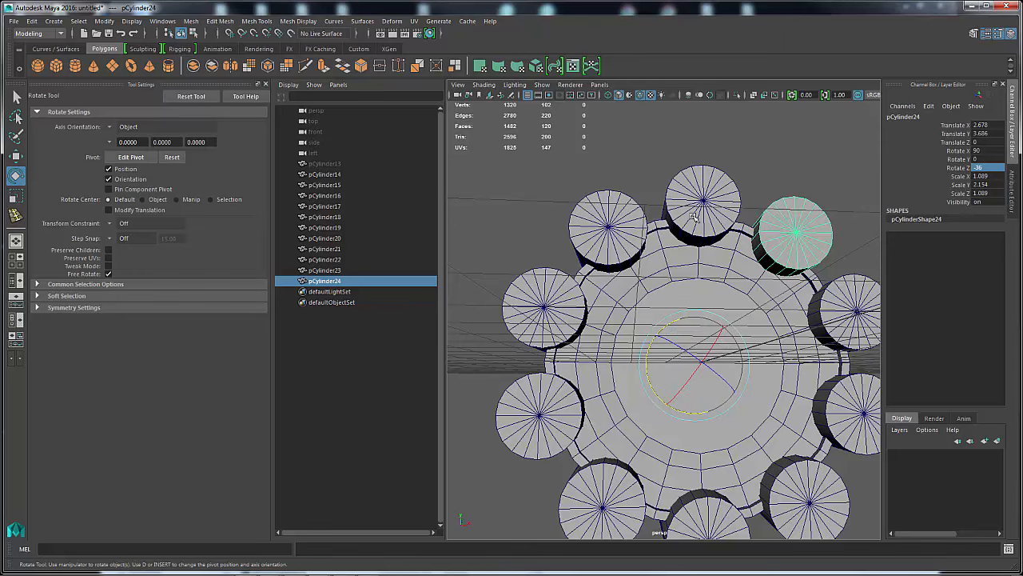
alt+right_drag(808, 148, 716, 201)
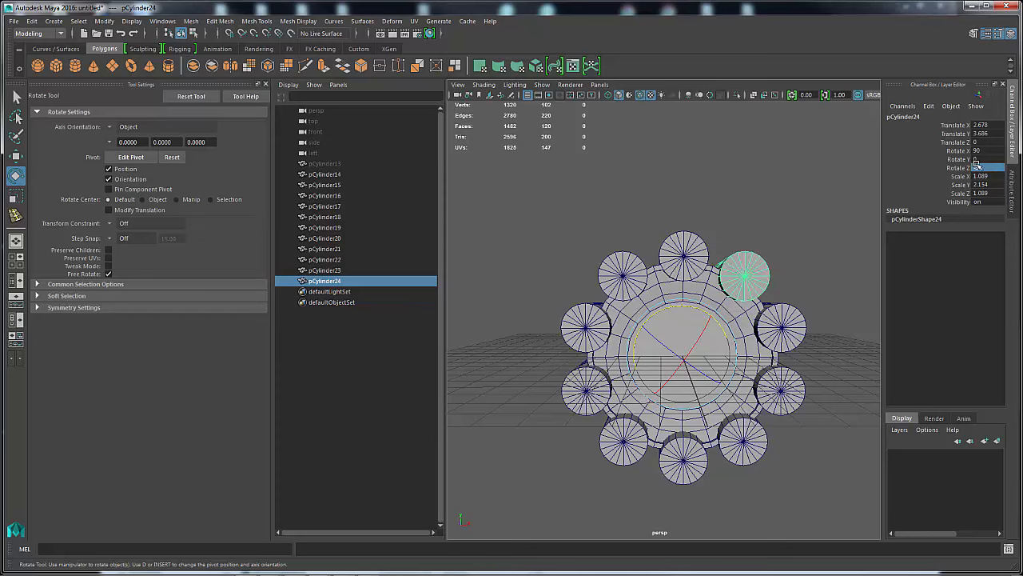
alt+right_drag(628, 194, 613, 169)
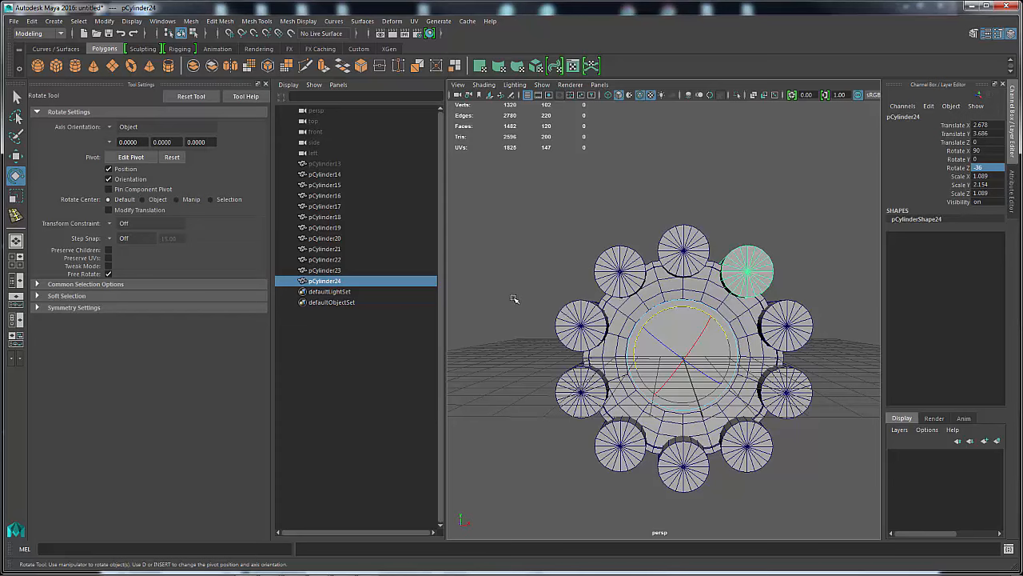
alt+right_drag(514, 348, 714, 212)
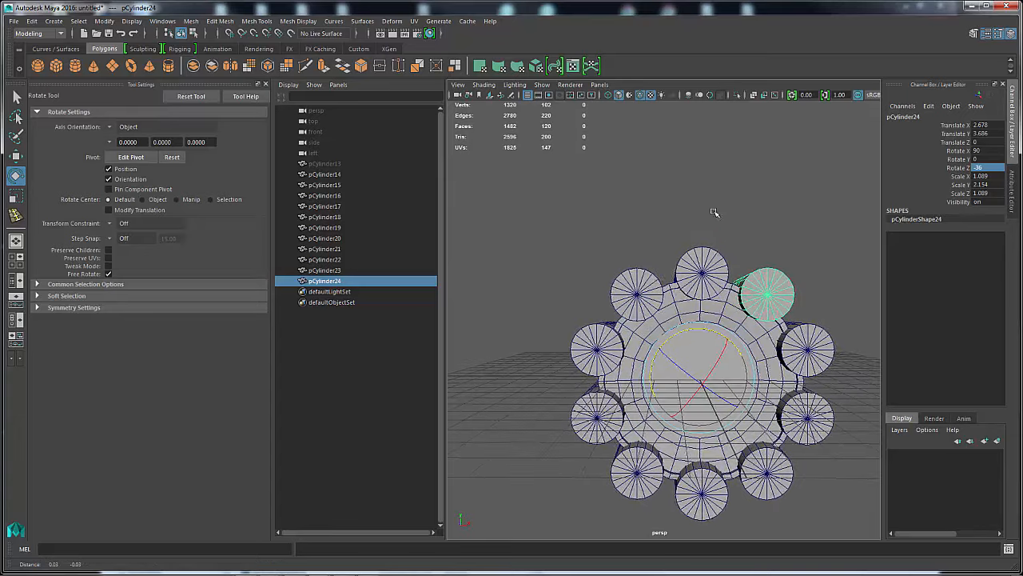
alt+middle_drag(714, 212, 750, 161)
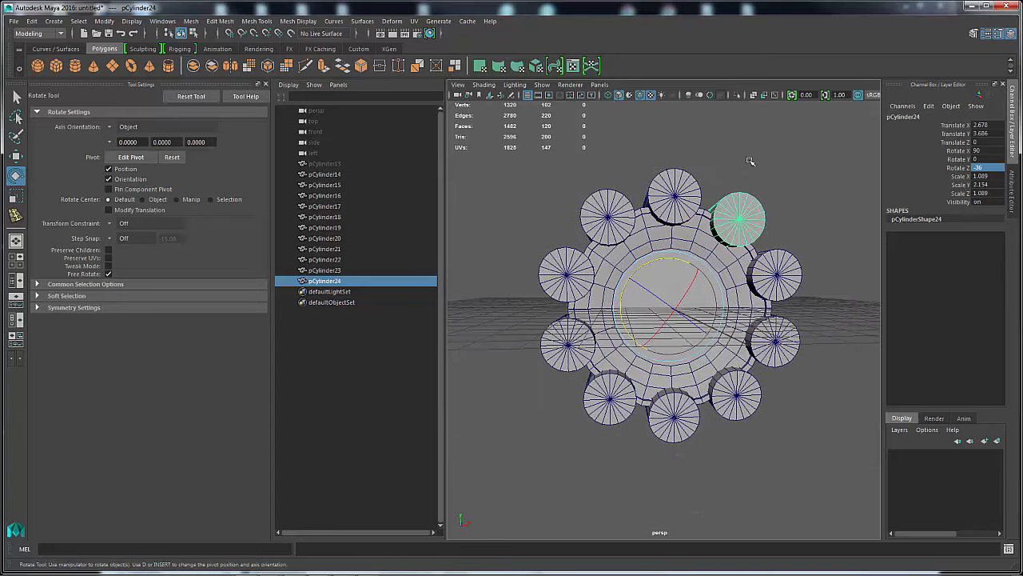
alt+drag(766, 173, 769, 149)
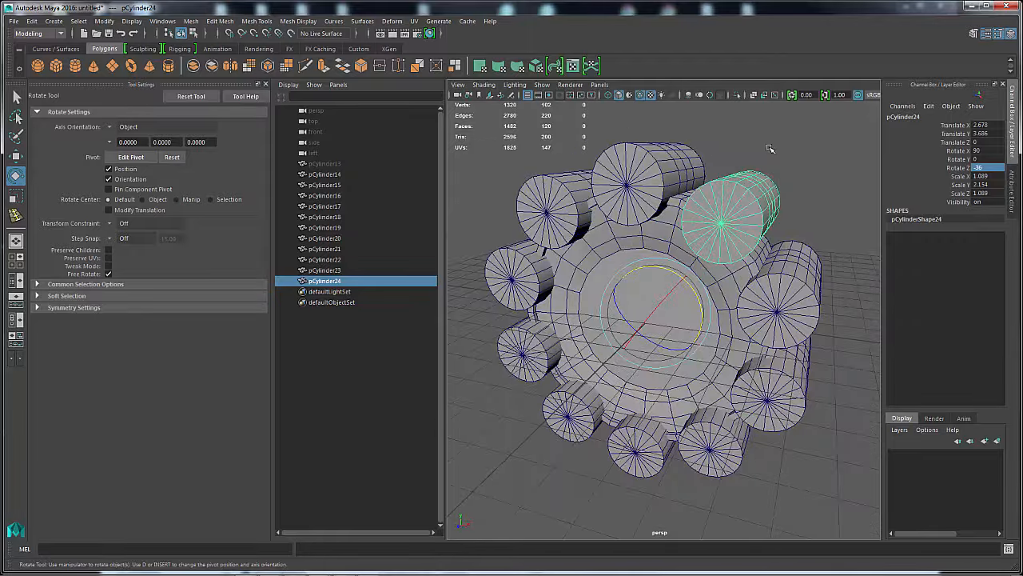
click(769, 149)
alt+drag(775, 247, 721, 182)
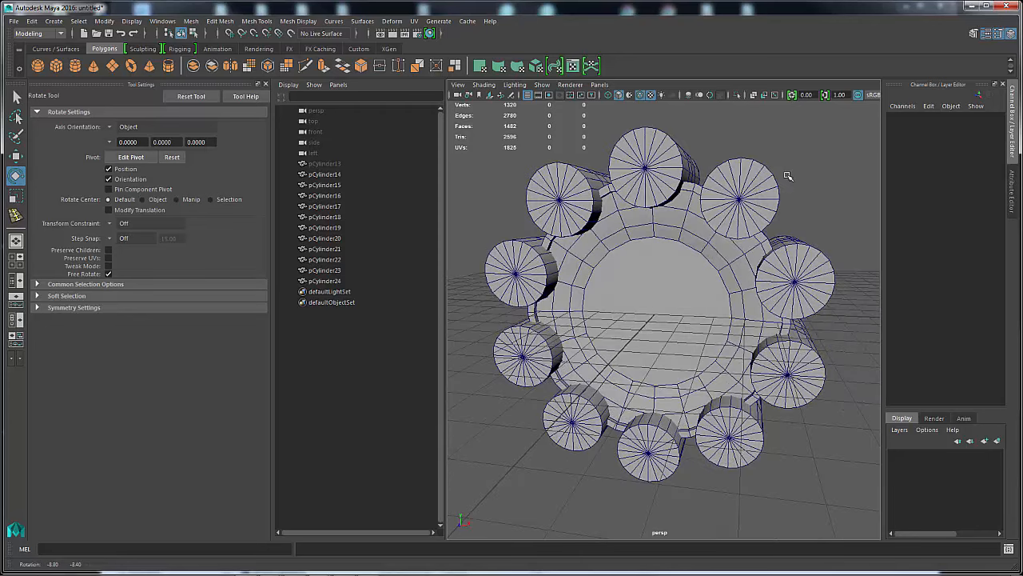
Step: Select all ten small cylinders around the wheel and combine them into a single mesh
click(721, 182)
shift+click(646, 166)
shift+click(547, 217)
shift+click(515, 271)
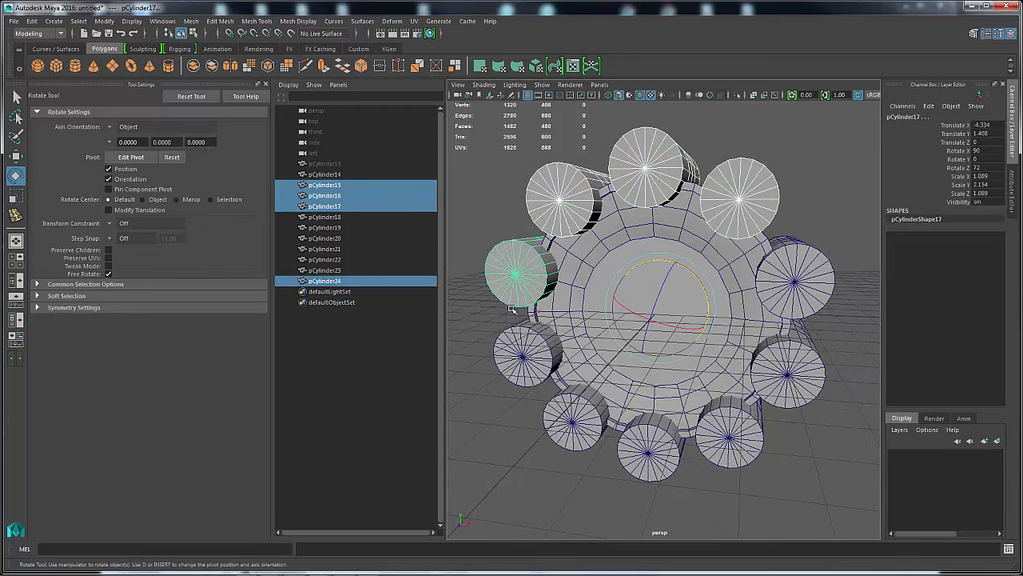
shift+click(514, 349)
shift+click(569, 425)
shift+click(650, 456)
shift+click(717, 446)
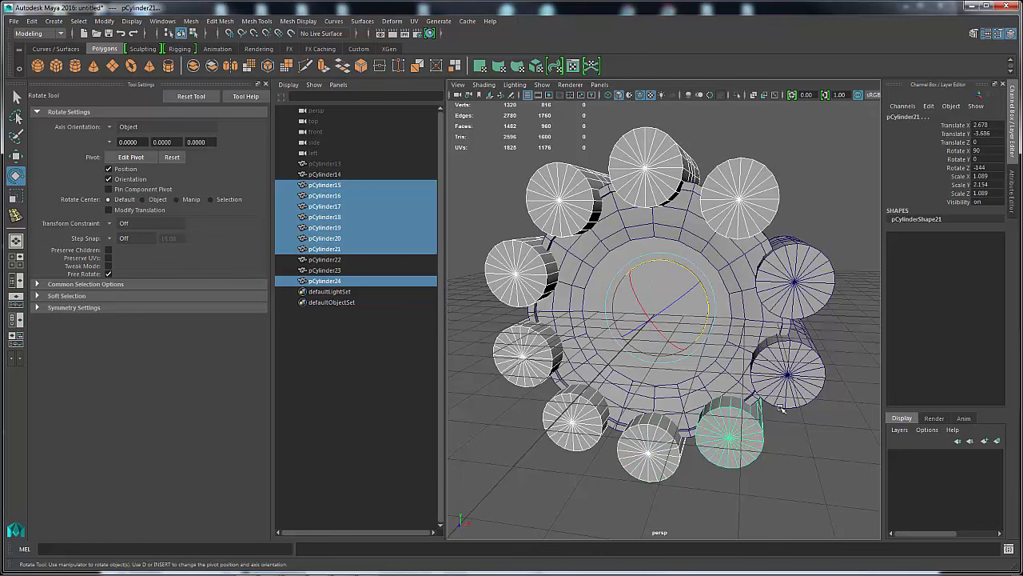
shift+click(784, 398)
shift+click(804, 311)
shift+right_drag(827, 211, 810, 392)
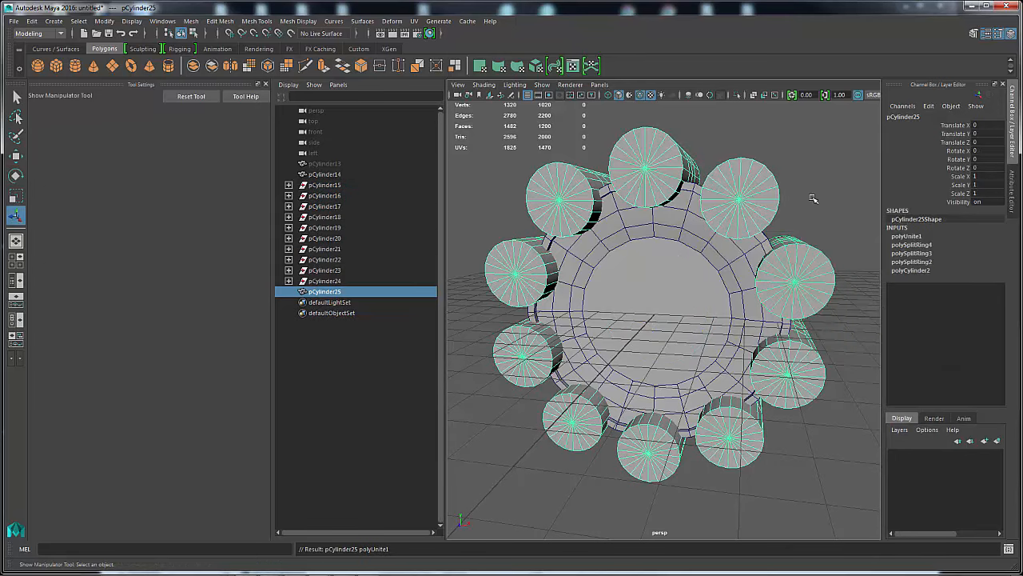
Step: Add the wheel to the selection, delete the construction history of both meshes, and close the tool settings
shift+click(660, 295)
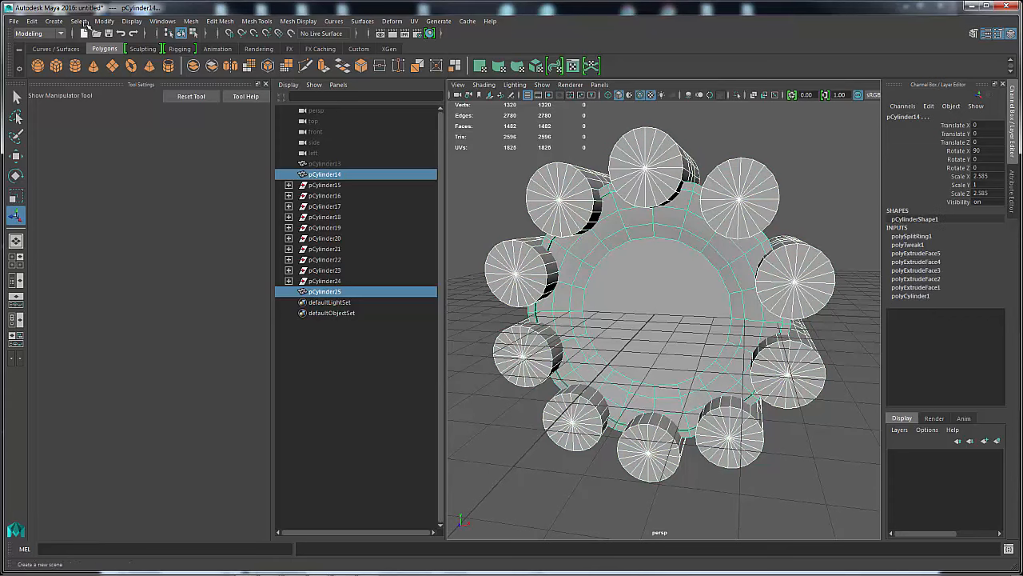
click(104, 21)
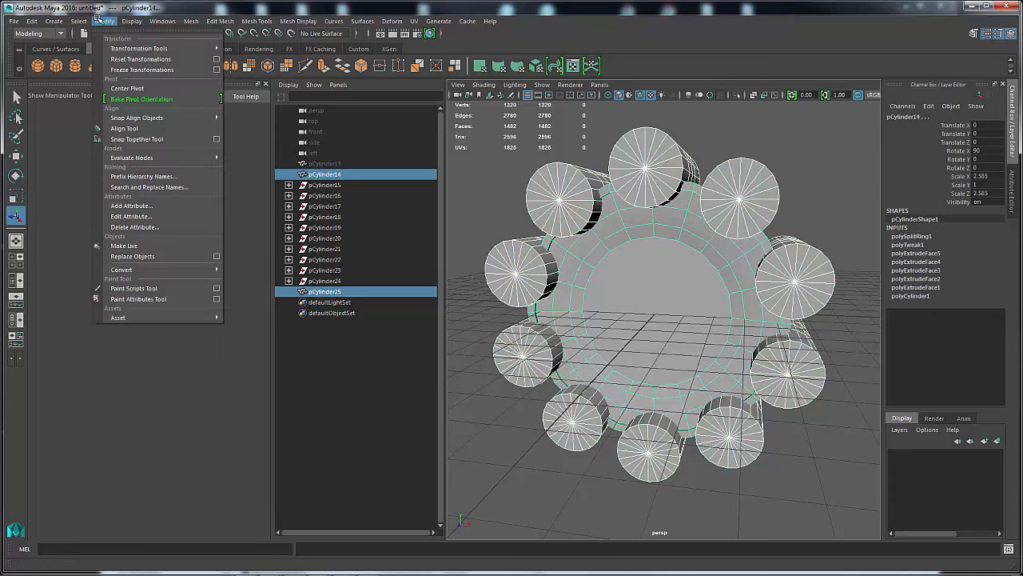
mouse_move(56, 21)
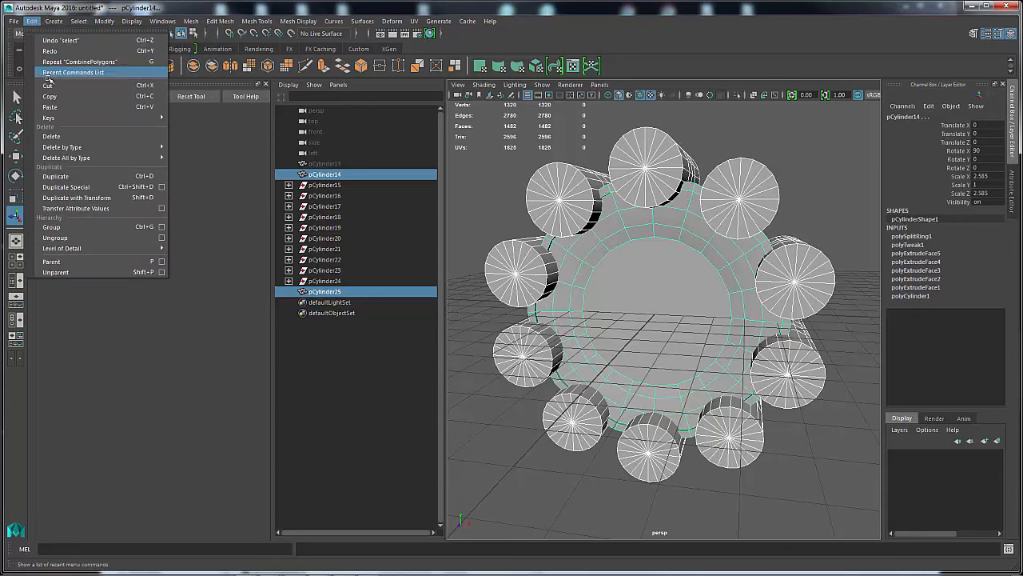
mouse_move(65, 147)
click(202, 156)
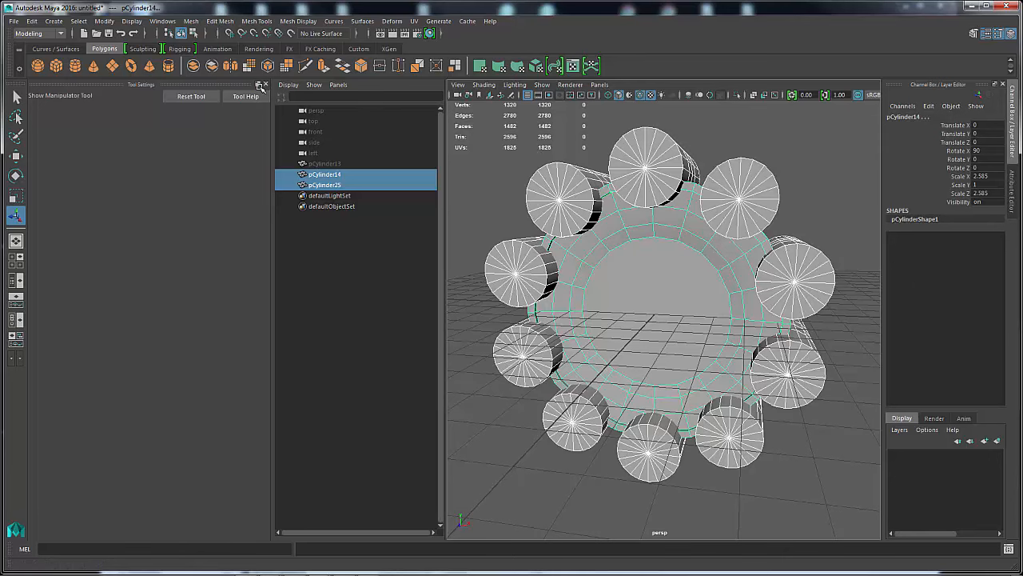
click(267, 83)
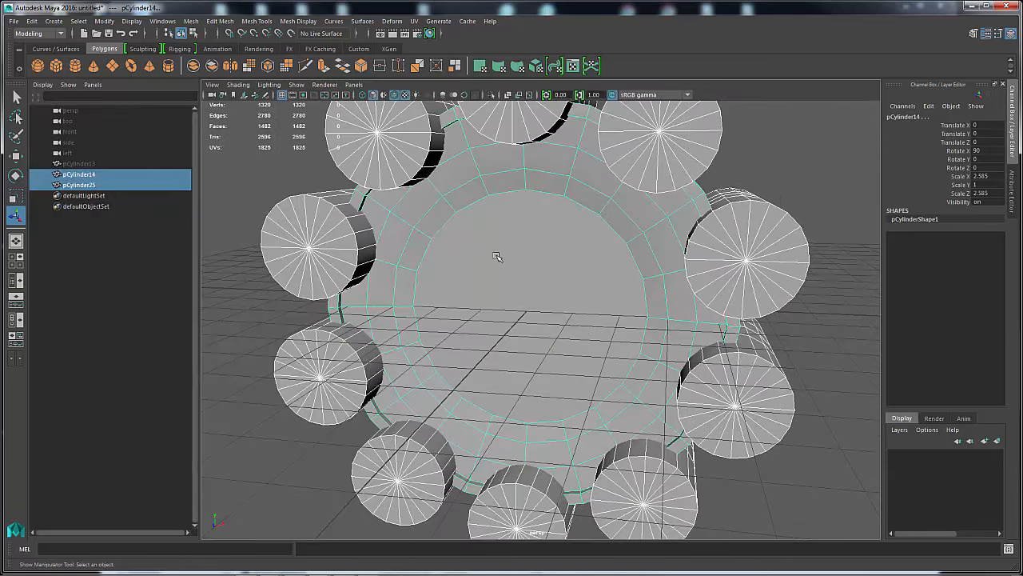
Step: Select the wheel first and the combined cylinder ring second, and subtract the ring from the wheel with a Boolean Difference
scroll(548, 233, down, 3)
scroll(548, 233, down, 5)
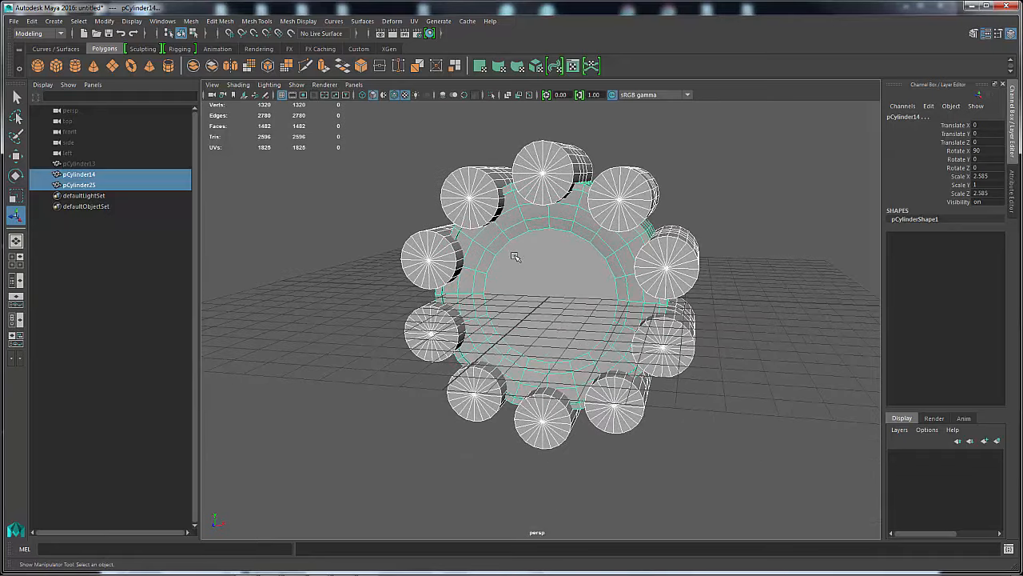
click(709, 194)
click(688, 232)
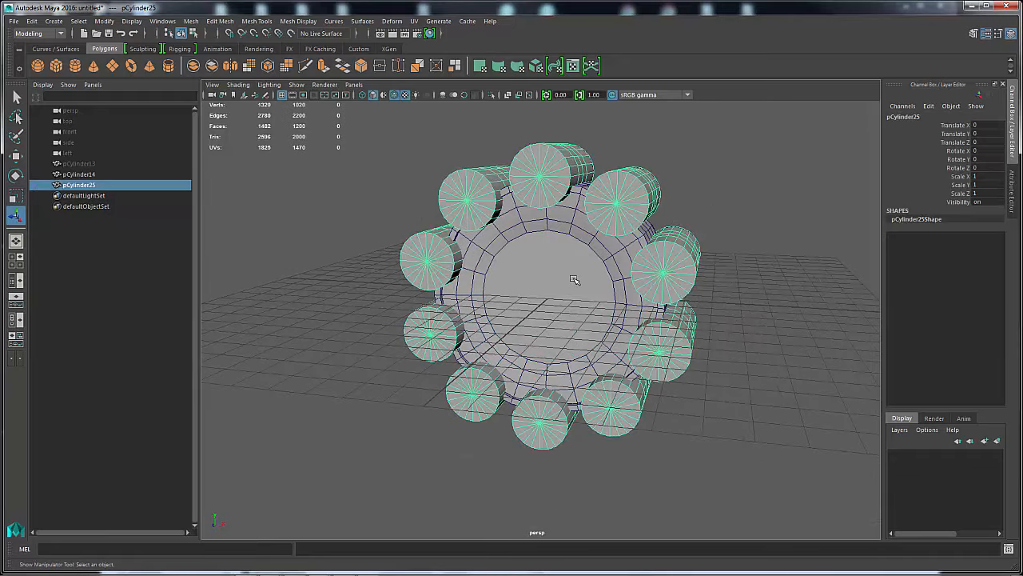
click(555, 294)
alt+drag(700, 225, 715, 178)
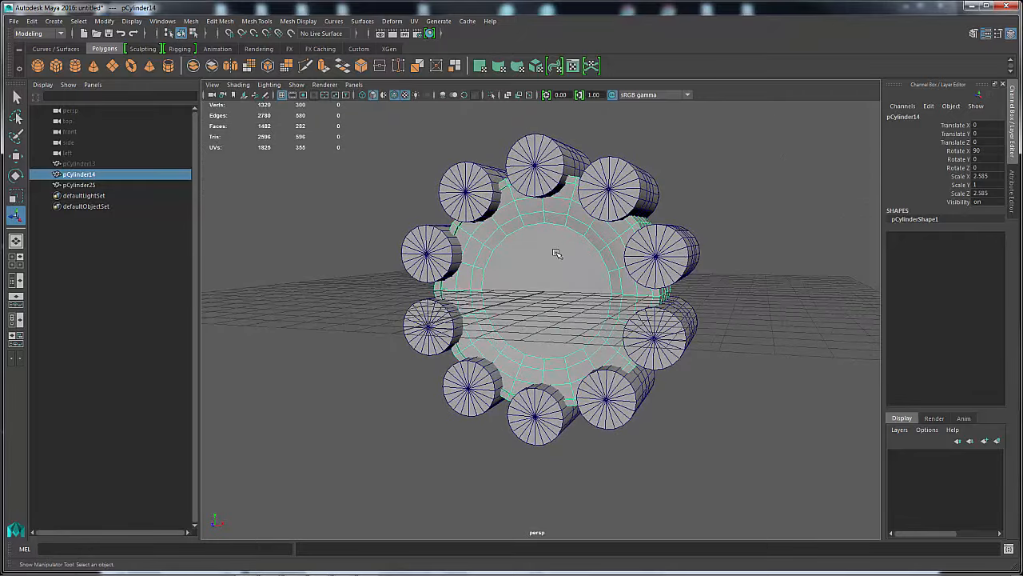
shift+click(657, 243)
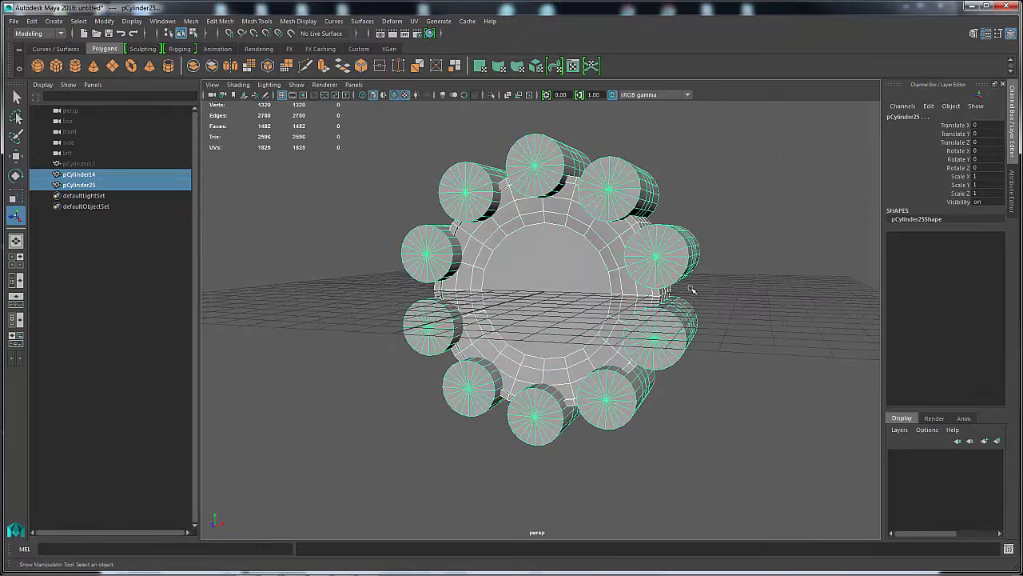
shift+right_drag(769, 268, 852, 468)
alt+drag(765, 290, 742, 278)
alt+drag(708, 328, 751, 307)
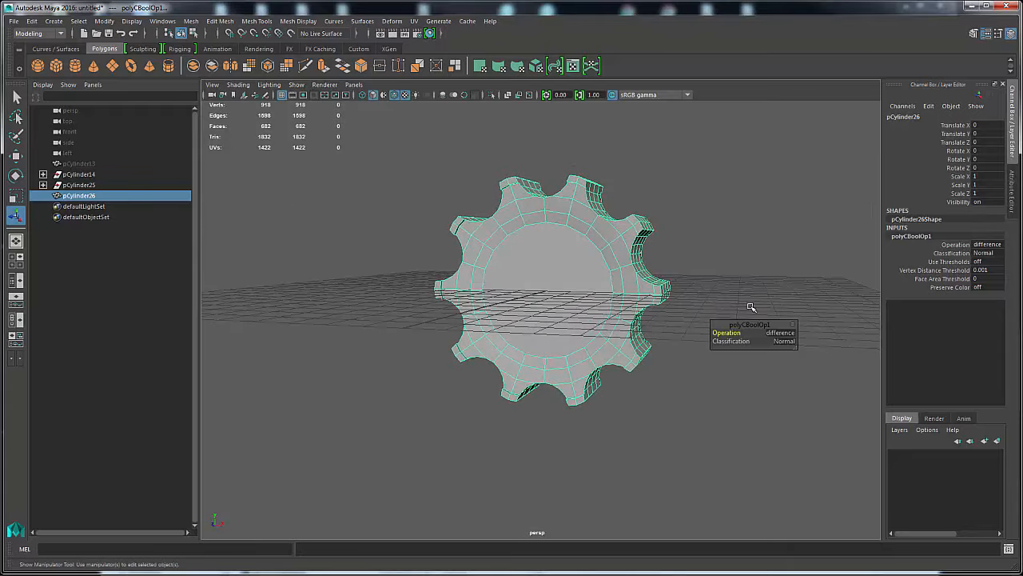
Step: Examine the cut teeth and rounded grooves around the gear from several angles
alt+drag(629, 429, 593, 397)
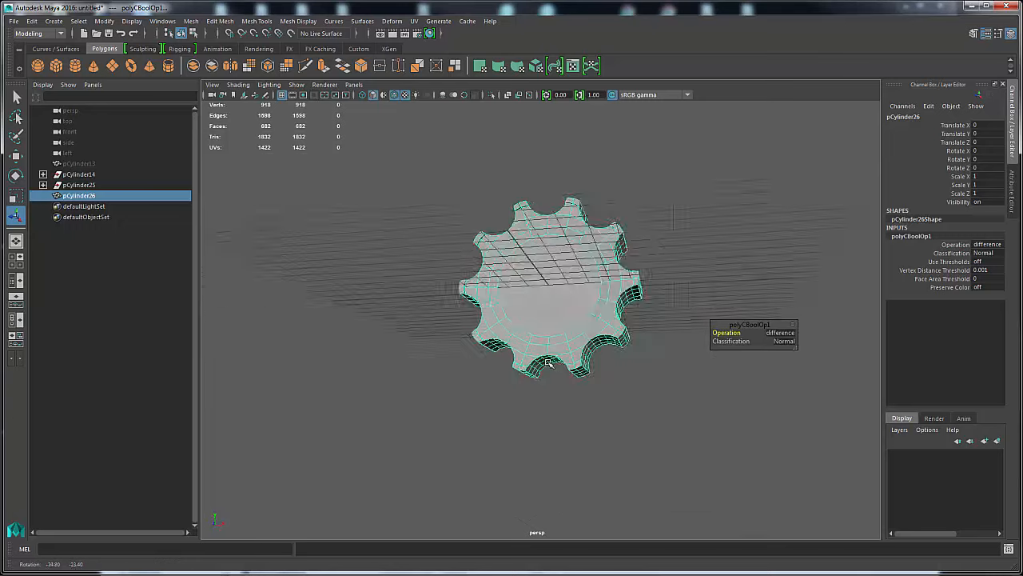
alt+drag(632, 391, 622, 296)
alt+right_drag(562, 294, 650, 283)
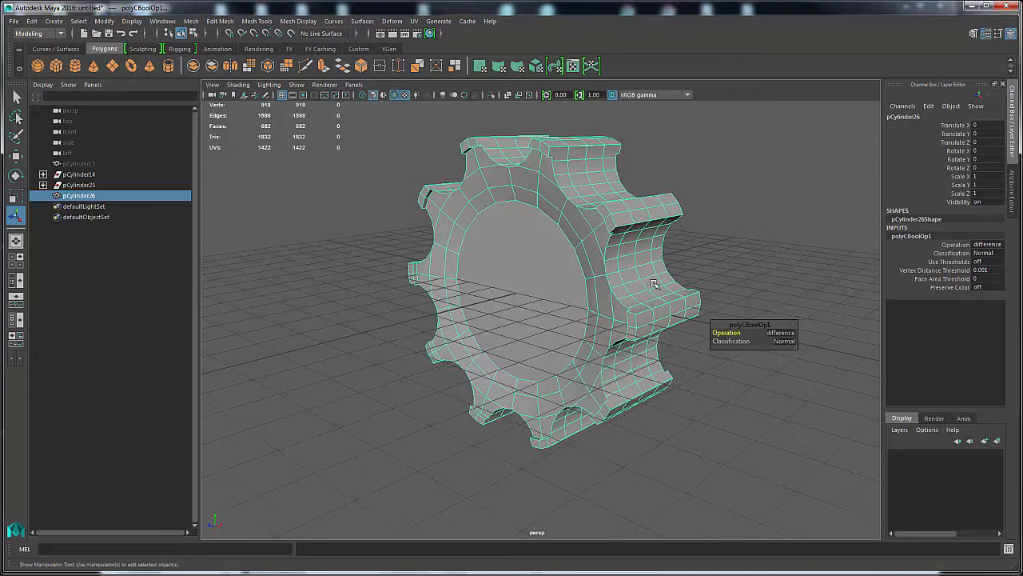
alt+drag(651, 283, 640, 291)
alt+right_drag(639, 291, 619, 327)
alt+drag(619, 328, 764, 265)
alt+right_drag(763, 265, 600, 290)
alt+drag(600, 291, 594, 283)
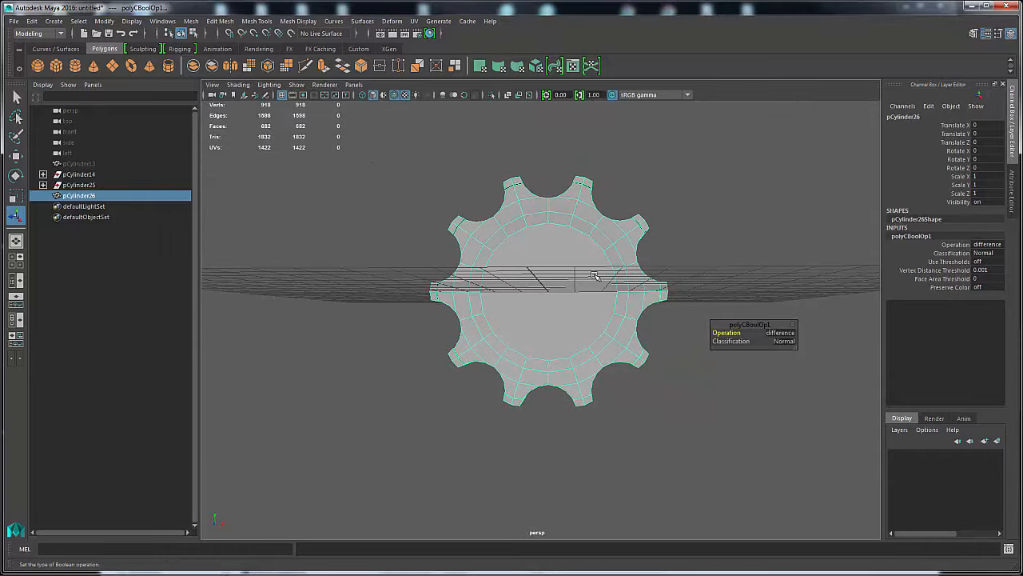
alt+drag(585, 248, 523, 238)
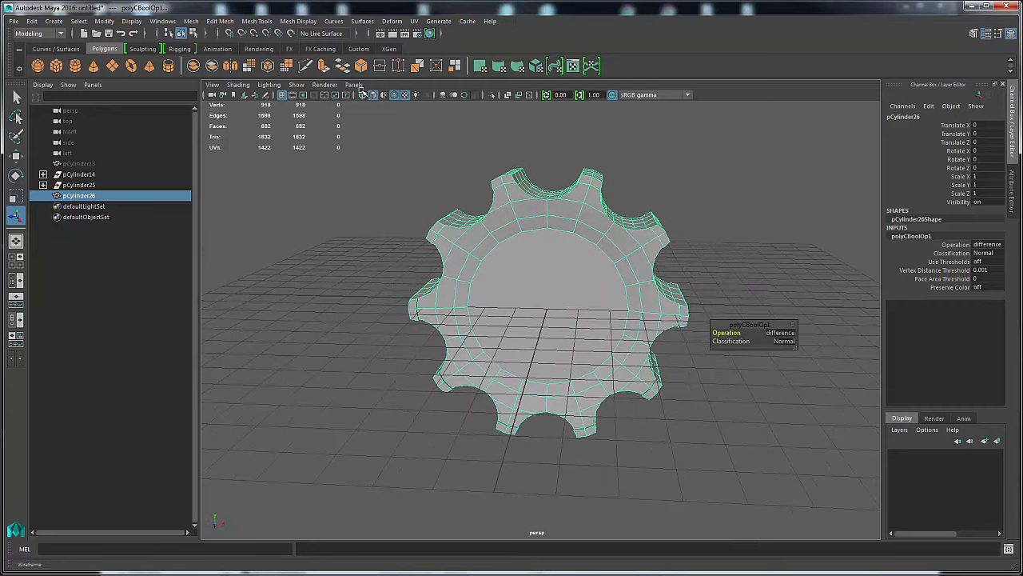
Step: Hide the viewport grid and reselect the whole gear in object mode
click(314, 65)
key(q)
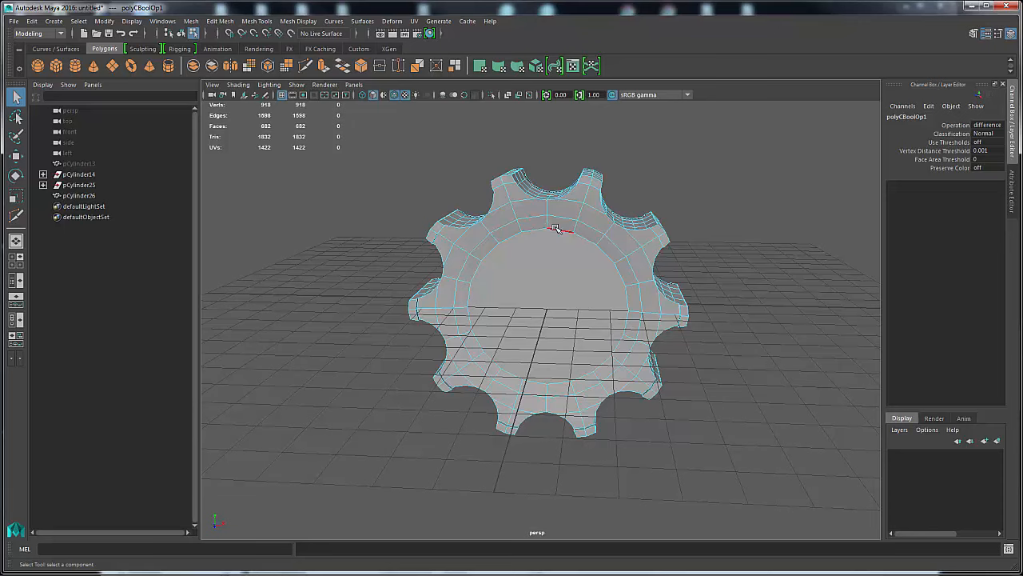
click(548, 229)
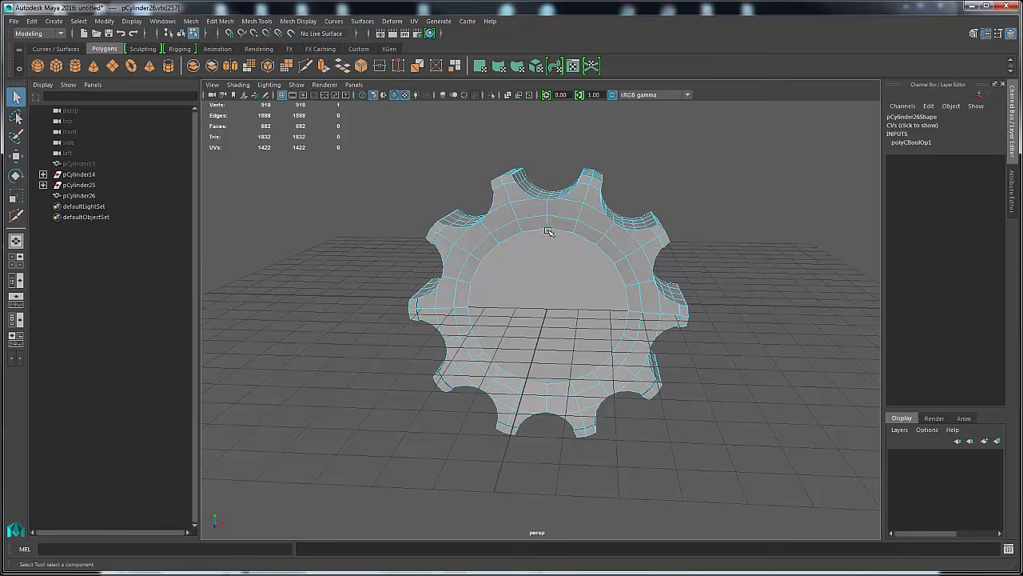
alt+drag(575, 342, 359, 138)
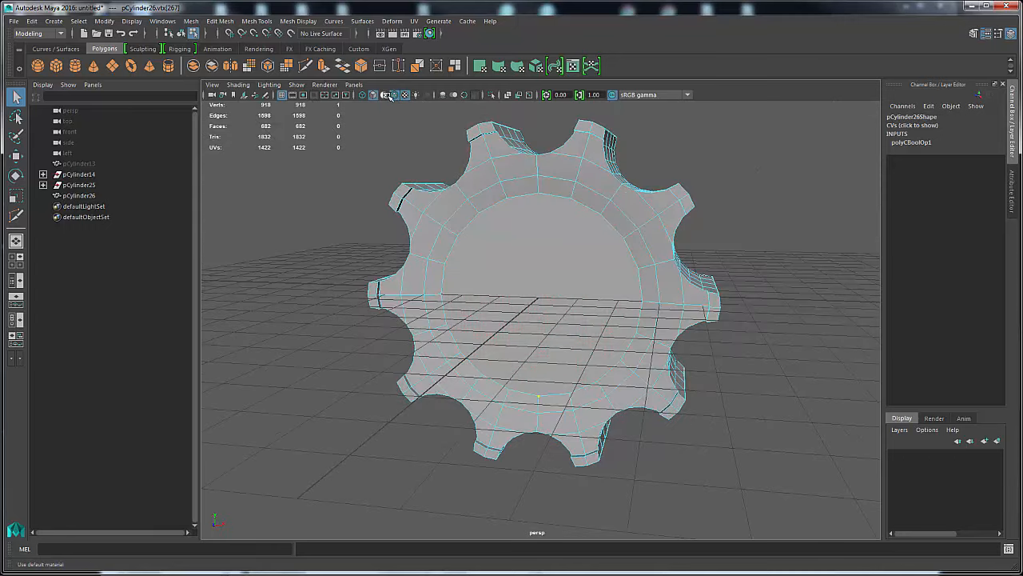
click(284, 95)
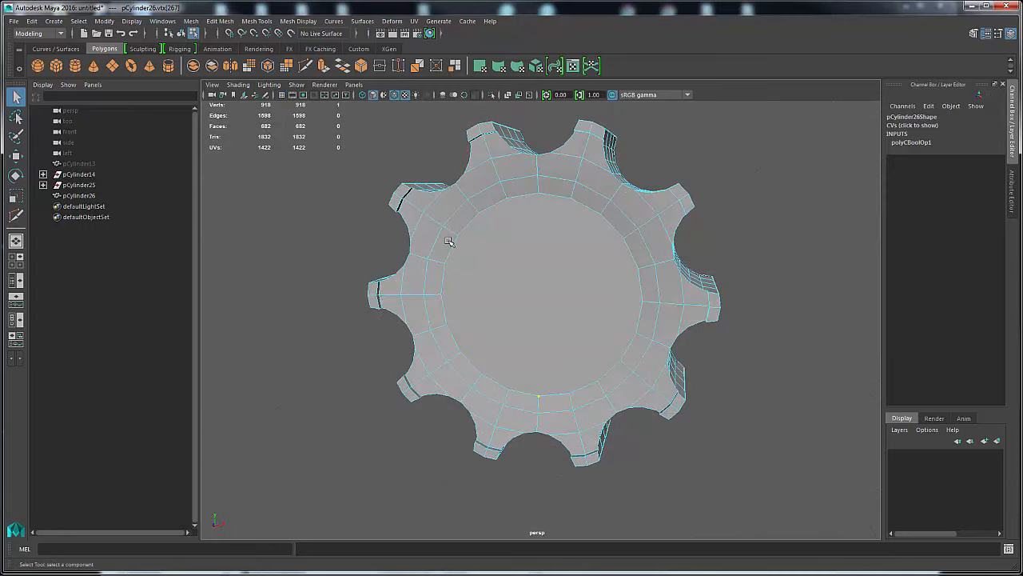
alt+drag(610, 220, 537, 190)
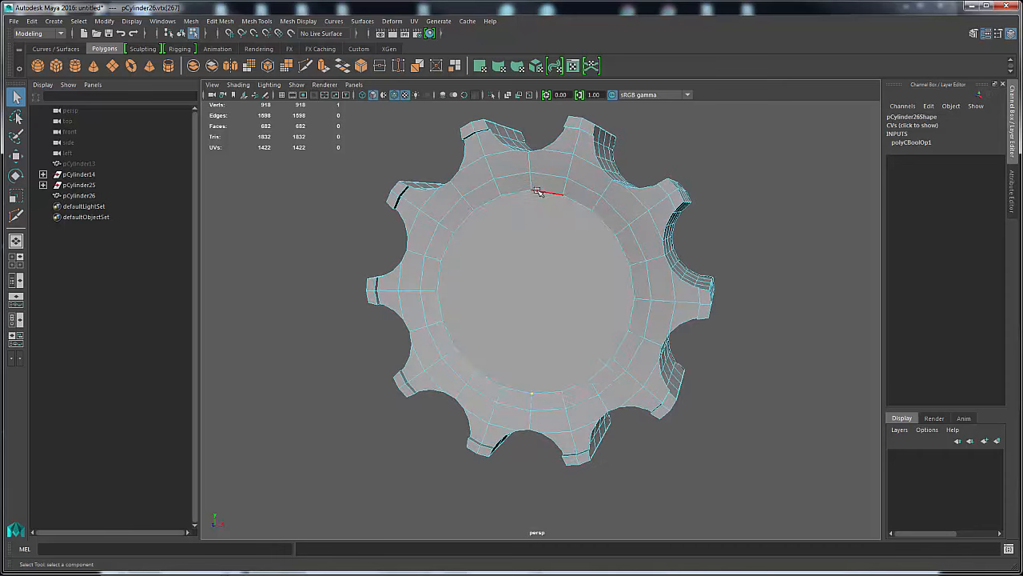
drag(540, 259, 581, 257)
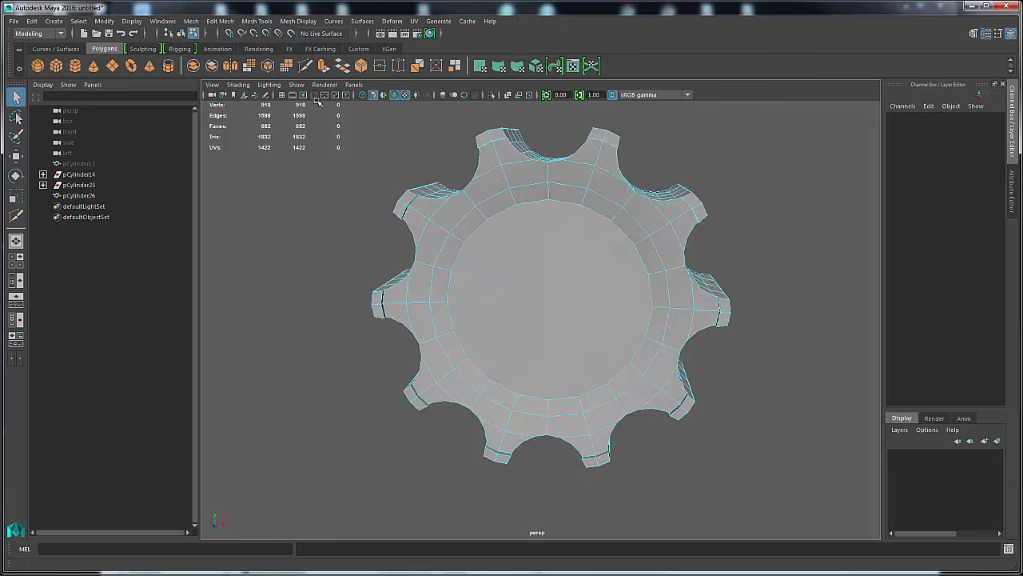
right_drag(523, 267, 567, 230)
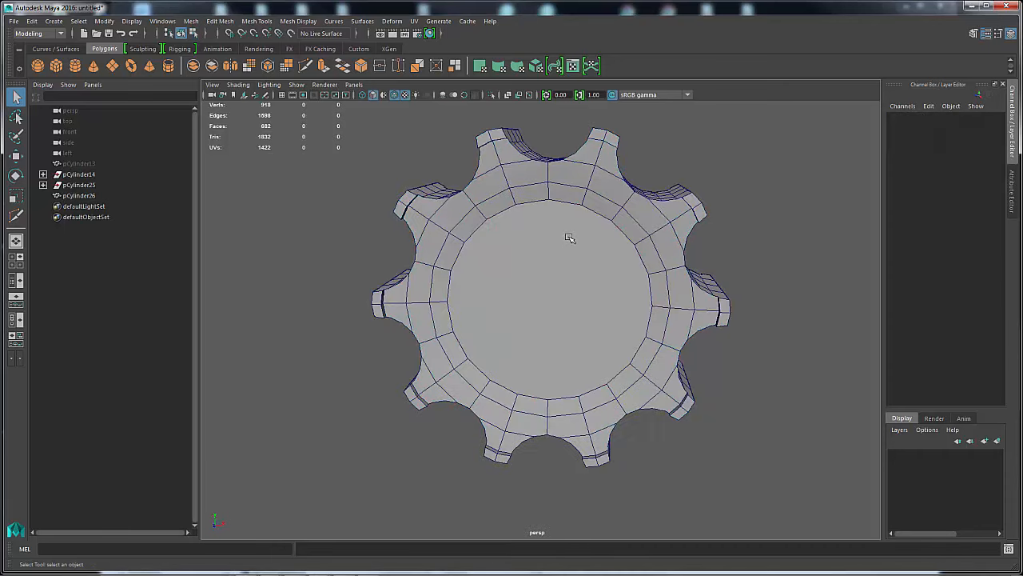
alt+drag(645, 249, 597, 251)
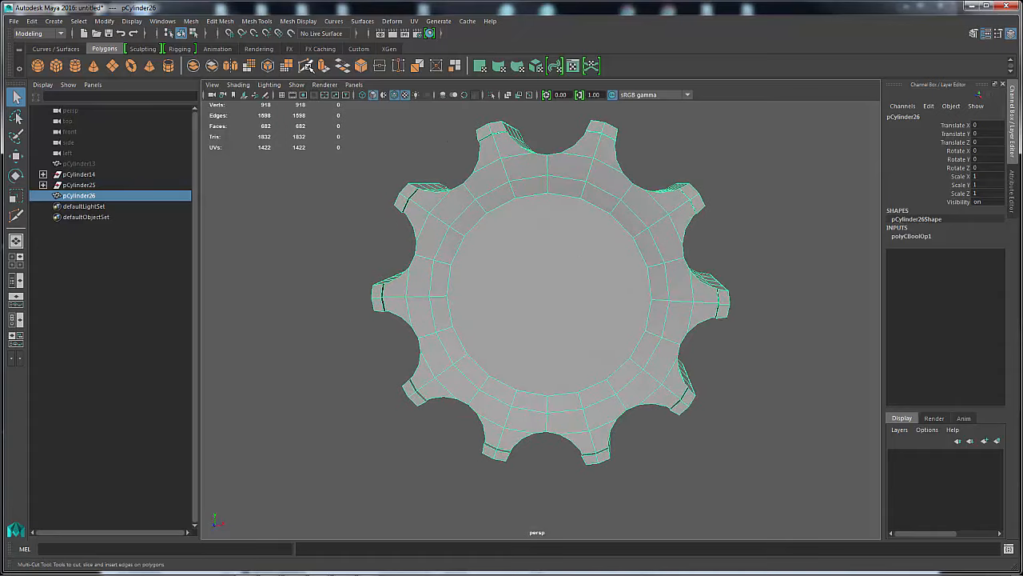
Step: Split the gear's round front face into quarters with one vertical and one horizontal Multi-Cut between opposite rim vertices
click(304, 65)
click(548, 192)
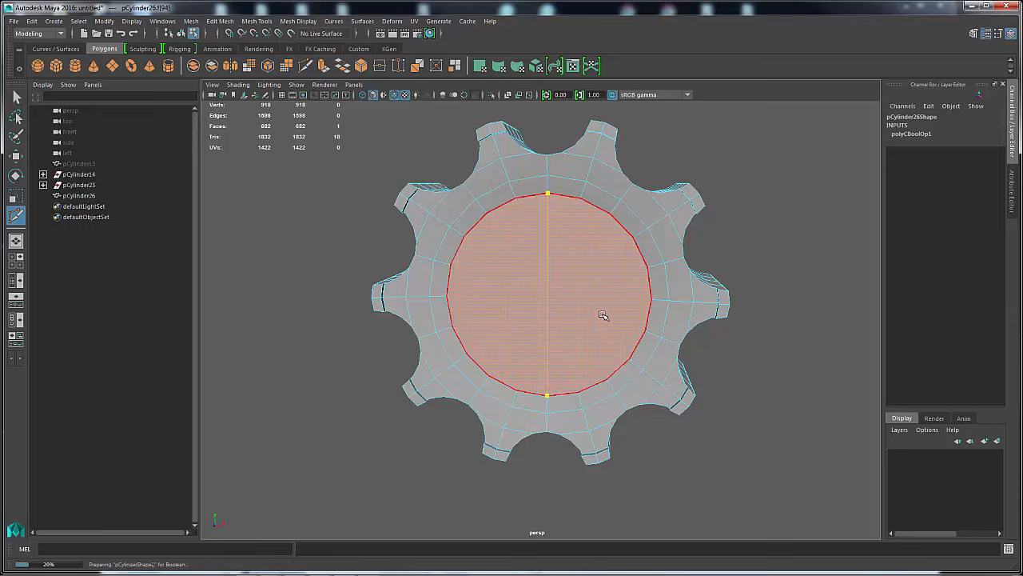
key(Return)
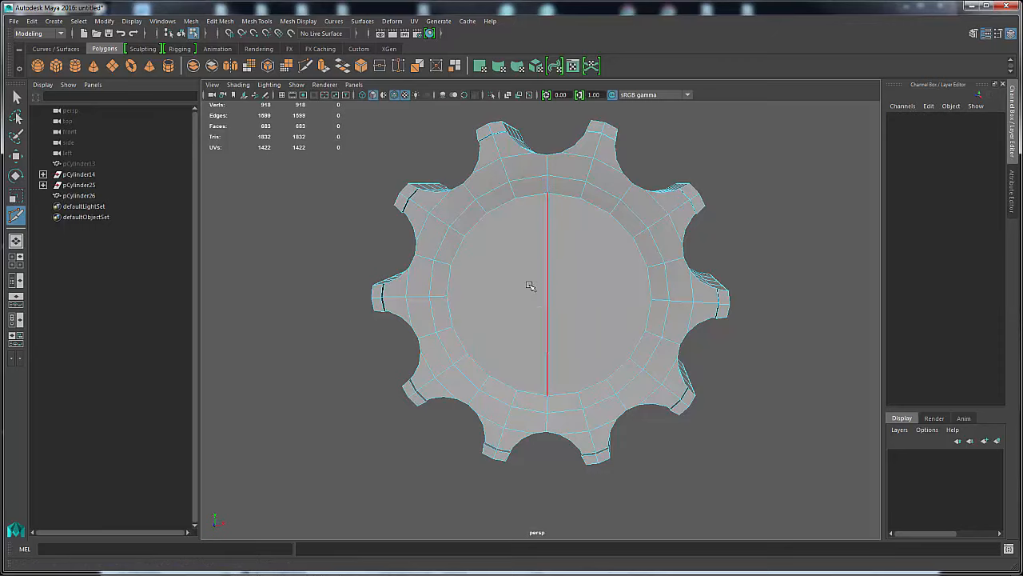
click(447, 296)
click(650, 298)
key(Return)
Step: In the side view, select the faces on the right half of the gear's thickness and delete them
alt+drag(589, 276, 524, 249)
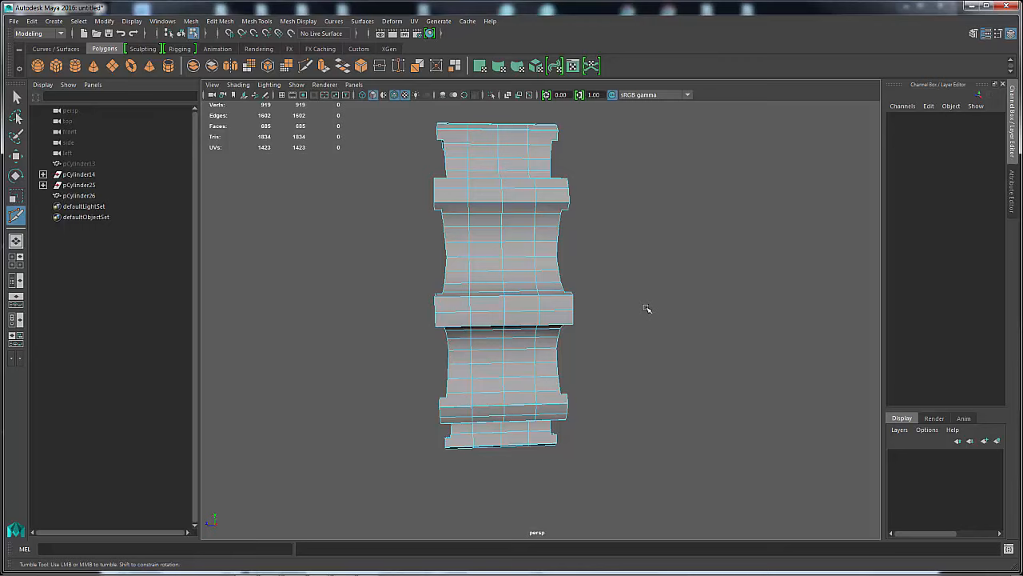
key(q)
key(space)
drag(652, 301, 683, 300)
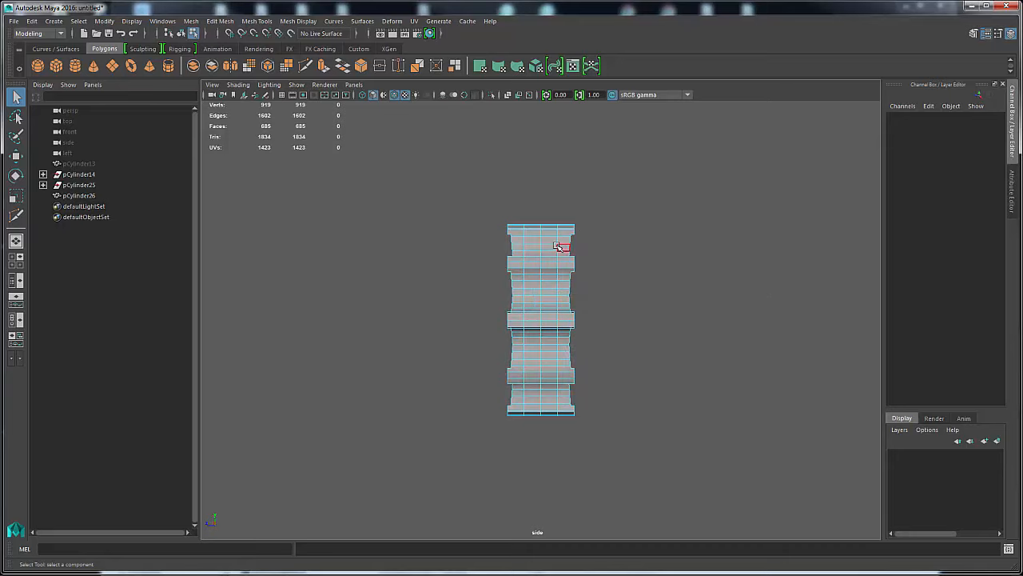
right_drag(550, 242, 550, 272)
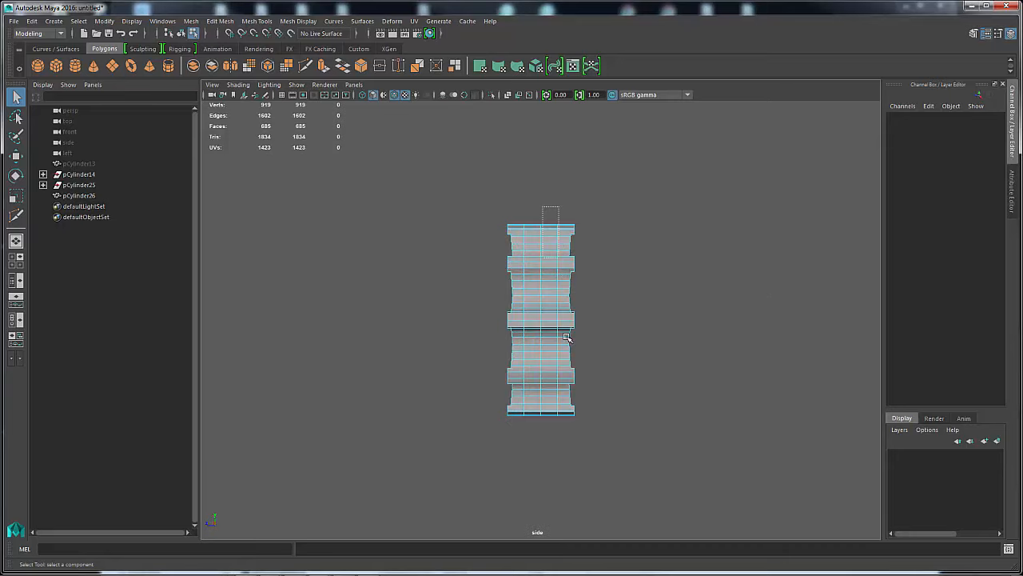
drag(567, 337, 614, 436)
key(Delete)
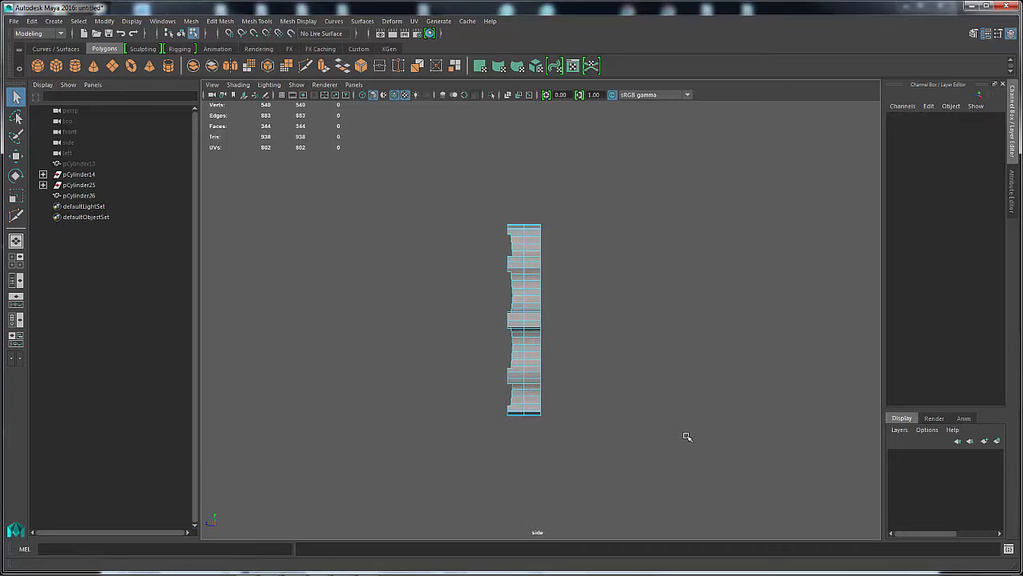
Step: In the front view, delete the faces of the gear's right half and lower half, keeping only the upper-left quarter
key(space)
drag(683, 436, 679, 459)
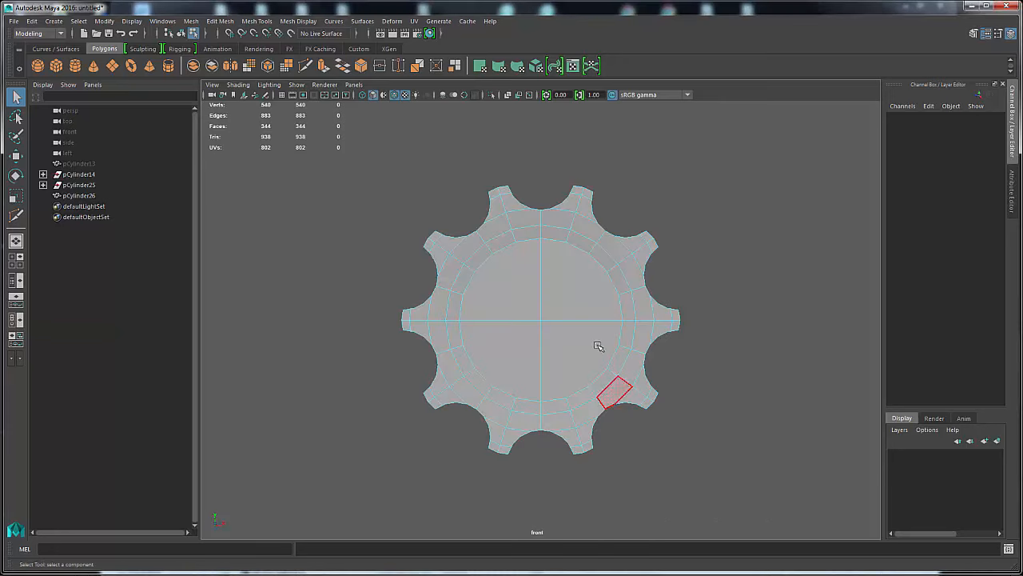
drag(549, 153, 769, 455)
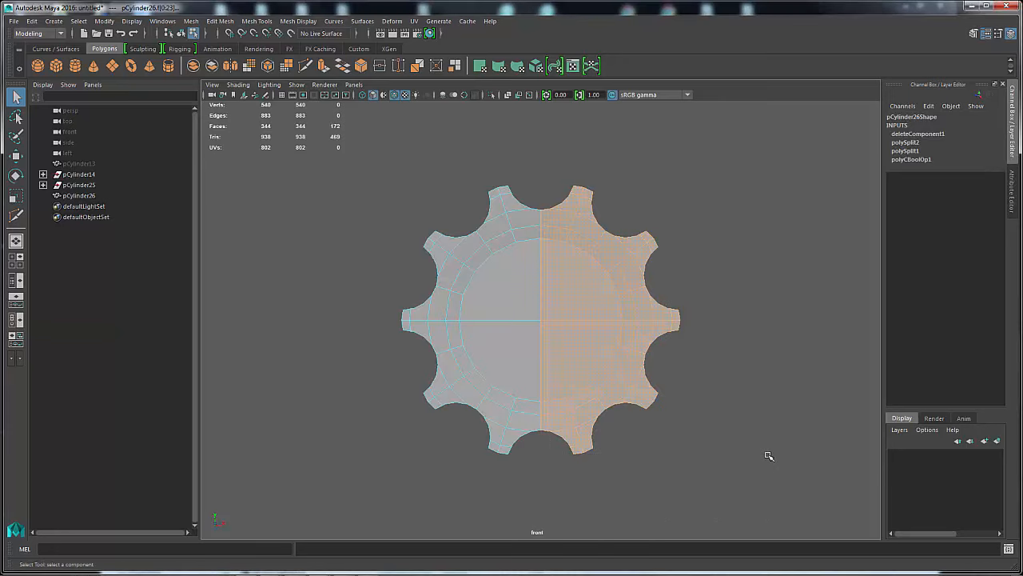
key(Delete)
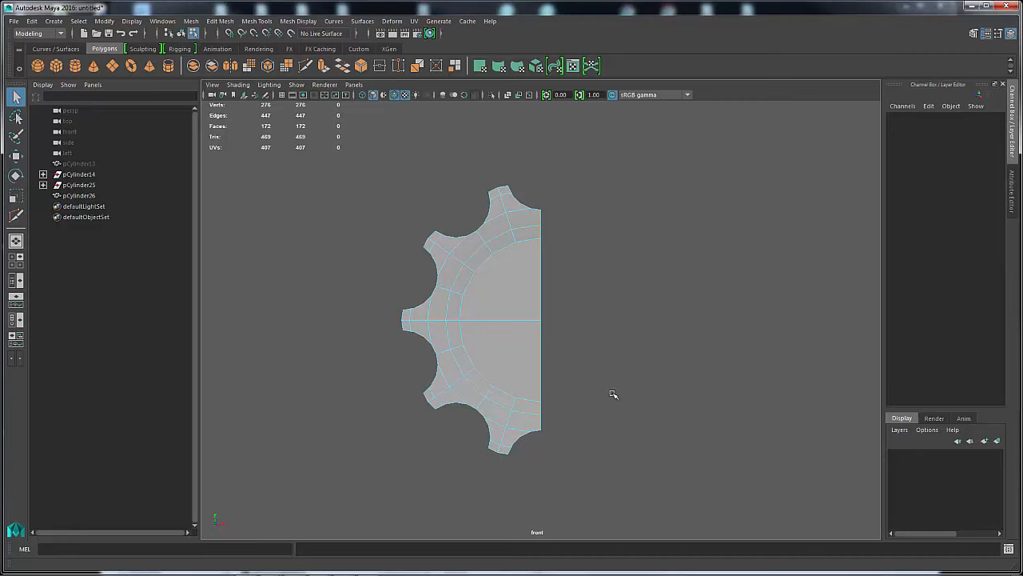
drag(382, 319, 685, 496)
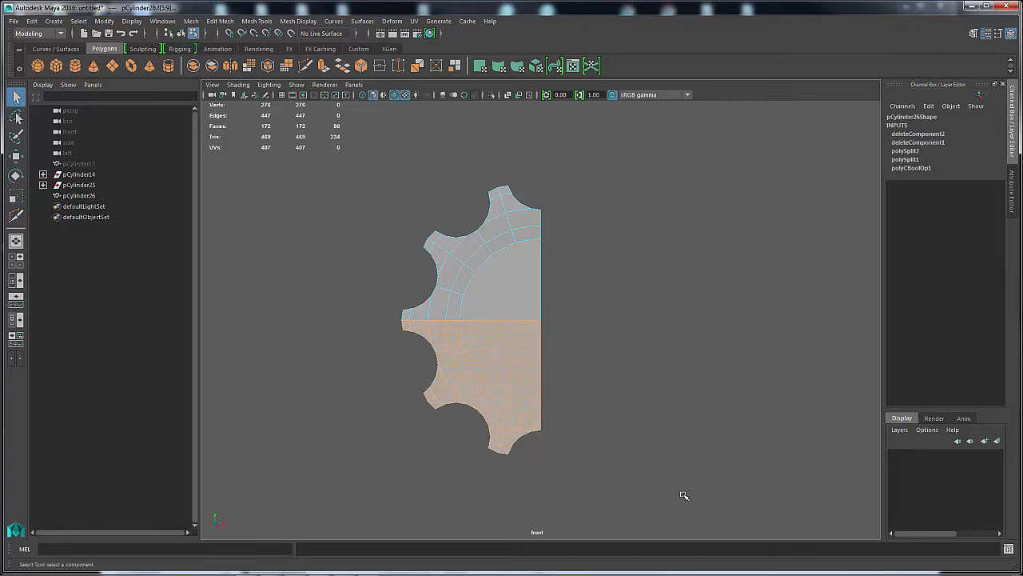
key(Delete)
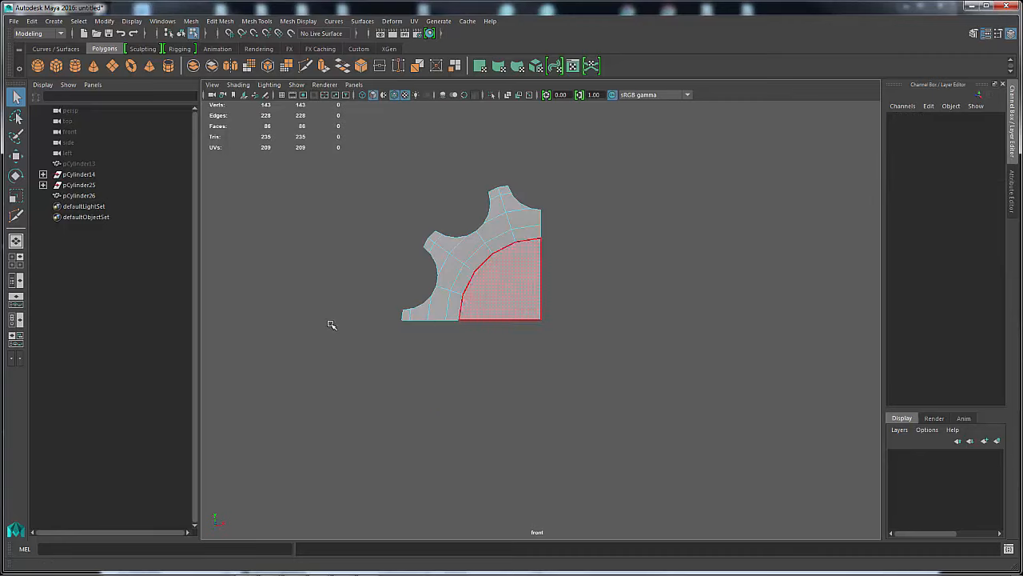
Step: Return to the perspective view and examine the remaining gear quarter's front face and teeth
alt+right_drag(333, 322, 664, 266)
alt+drag(664, 266, 696, 301)
key(space)
alt+right_drag(437, 333, 592, 360)
alt+middle_drag(592, 361, 618, 410)
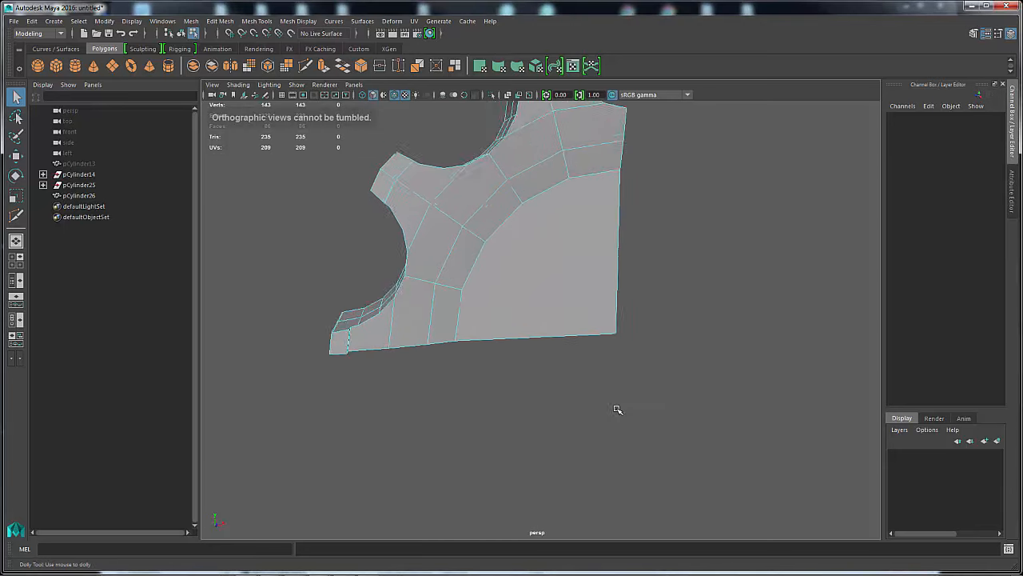
scroll(627, 423, up, 2)
alt+drag(675, 355, 546, 409)
alt+right_drag(546, 410, 621, 392)
alt+drag(622, 393, 646, 375)
alt+right_drag(562, 361, 619, 328)
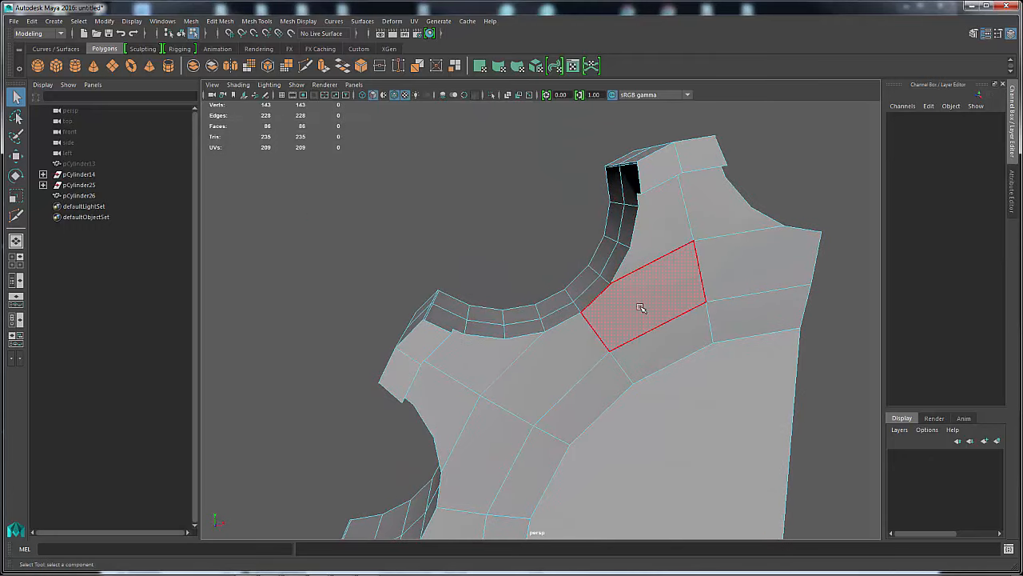
Step: Examine the upper tooth's tip and its edges beside the rounded groove up close from several angles
alt+drag(659, 291, 663, 280)
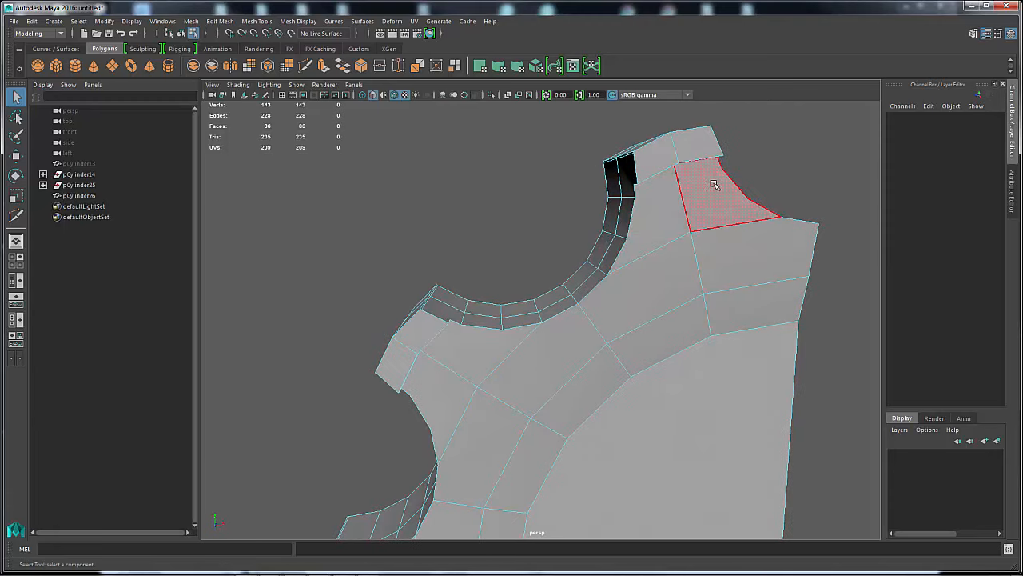
alt+drag(694, 221, 383, 202)
alt+drag(544, 235, 517, 256)
scroll(596, 283, up, 3)
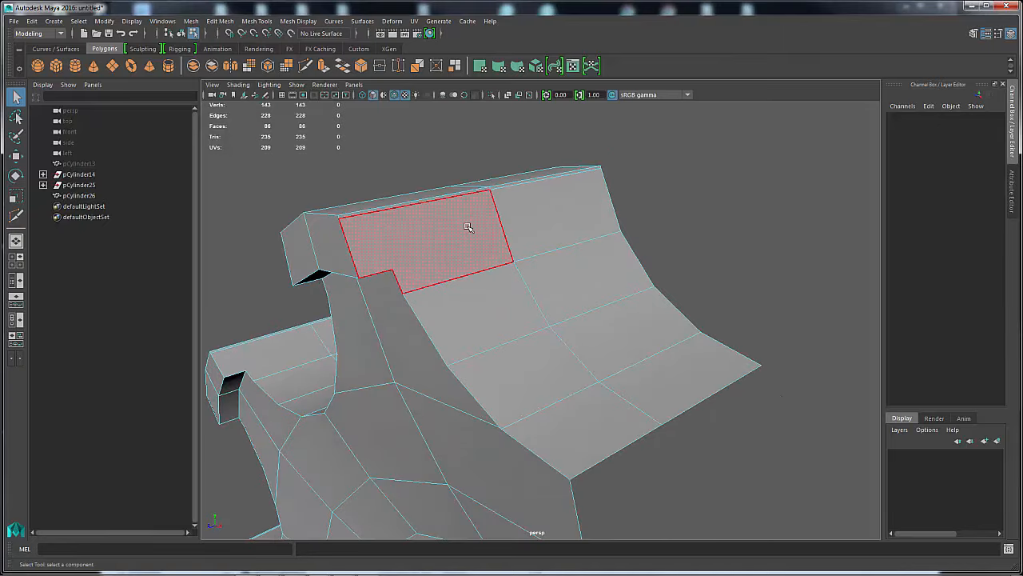
alt+drag(467, 227, 484, 231)
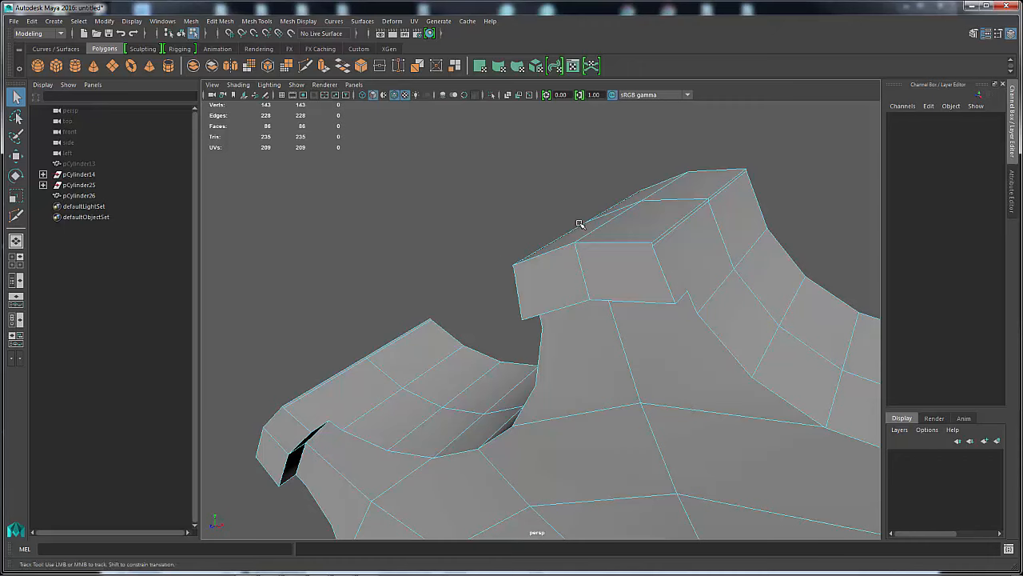
alt+drag(581, 222, 511, 235)
scroll(533, 245, up, 3)
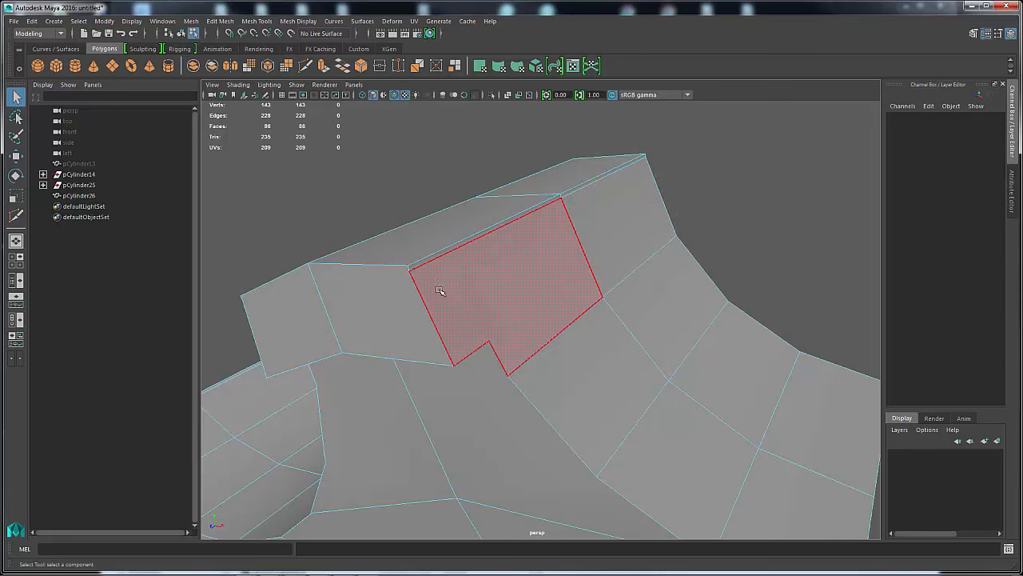
alt+drag(440, 289, 482, 259)
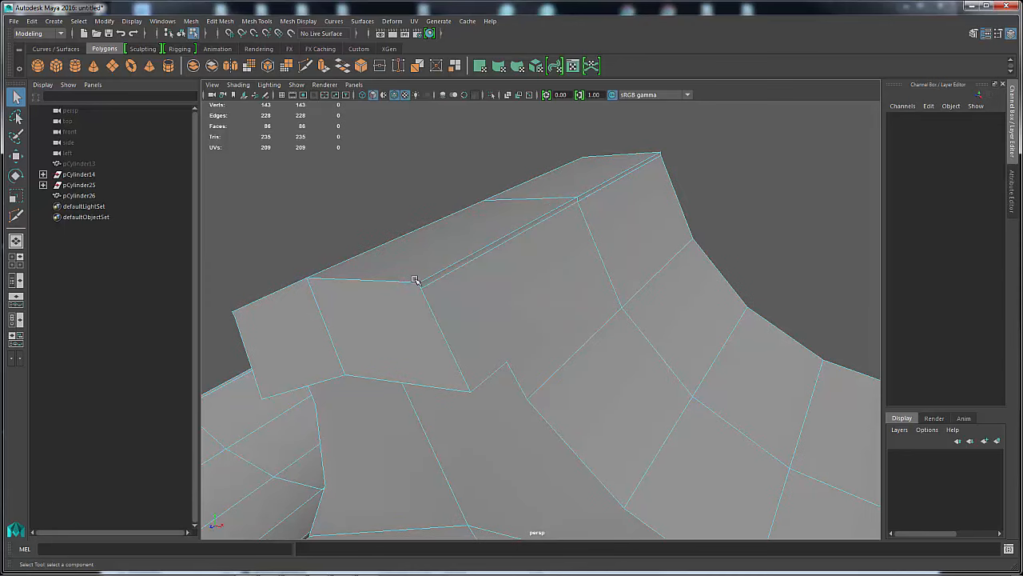
Step: Delete the two narrow edges running along the upper tooth's tip on its right groove side
alt+drag(415, 280, 434, 274)
right_drag(433, 258, 448, 231)
click(469, 251)
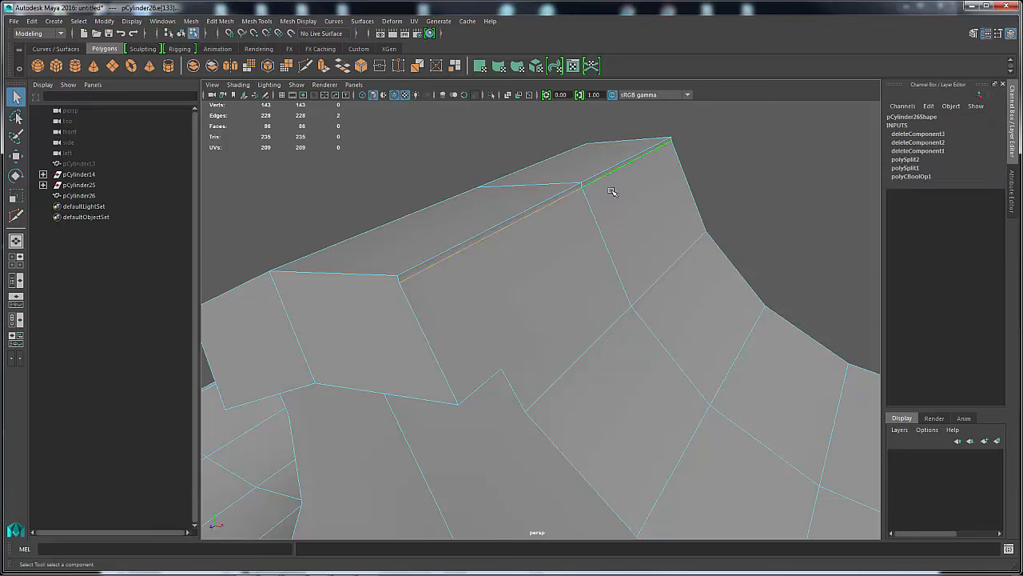
shift+right_click(643, 213)
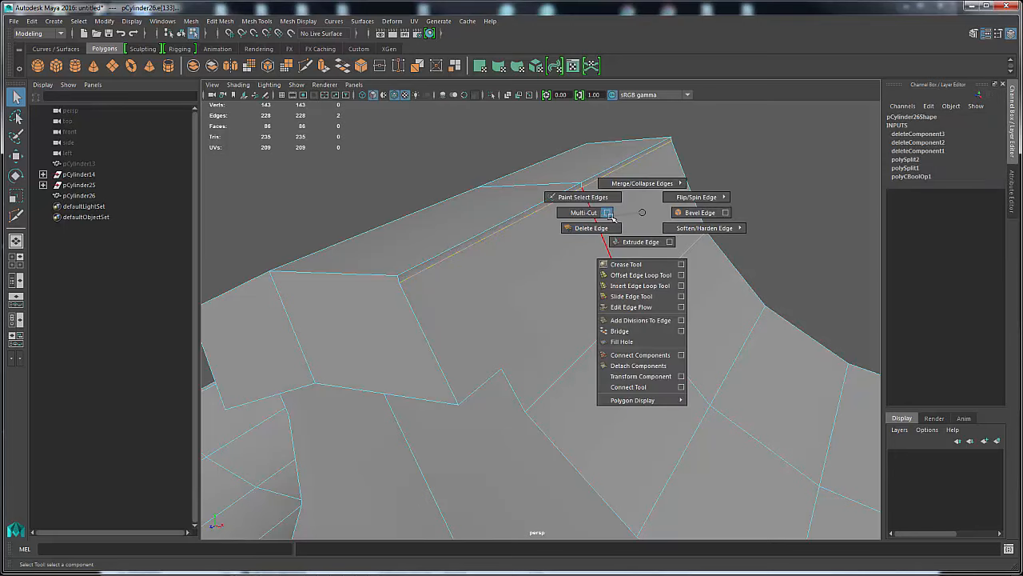
shift+right_drag(609, 214, 593, 230)
Step: Delete the matching pair of narrow edges along the upper tooth's tip on its opposite groove side
alt+drag(407, 234, 713, 216)
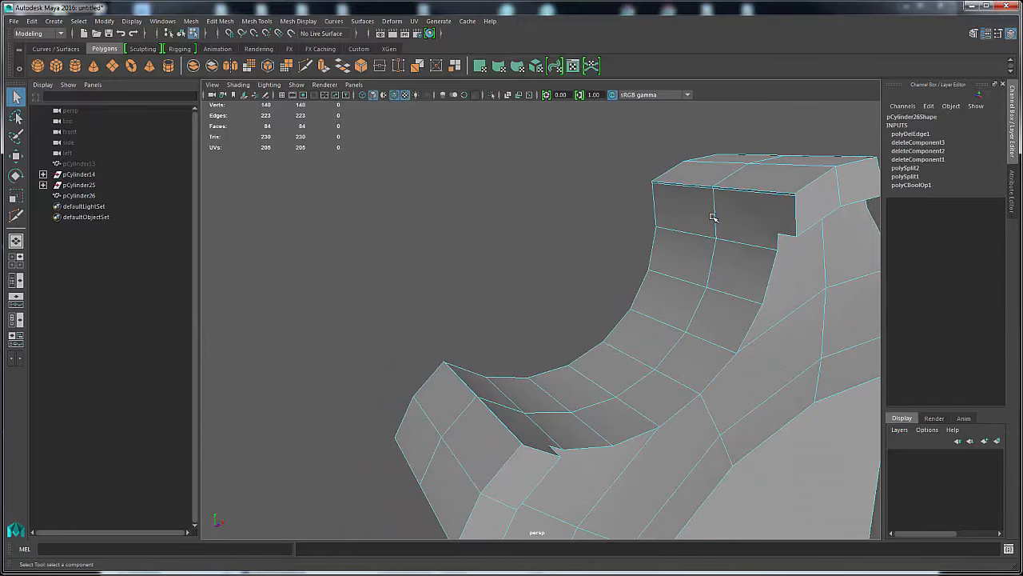
click(784, 194)
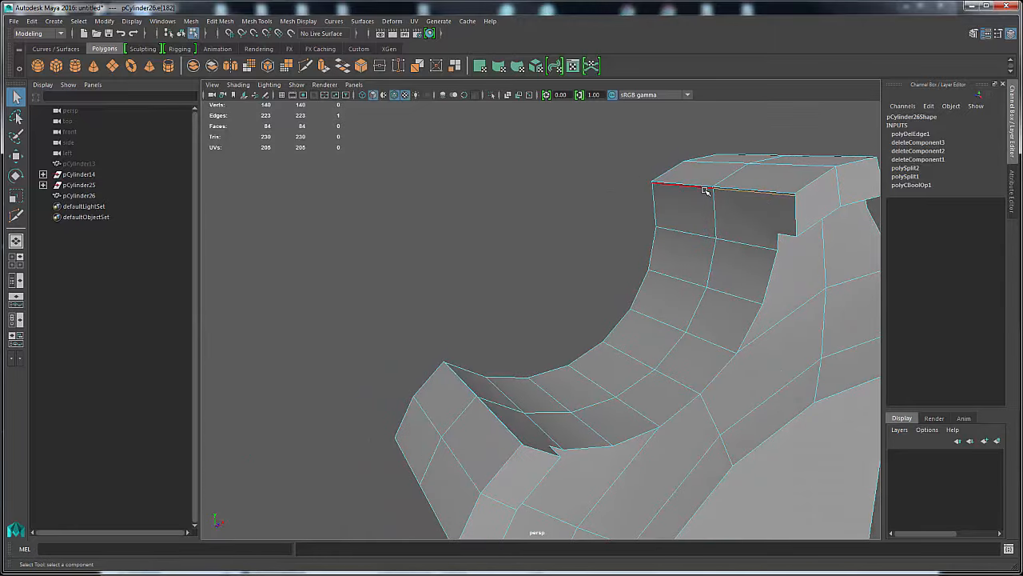
double_click(705, 190)
shift+right_drag(686, 233, 632, 233)
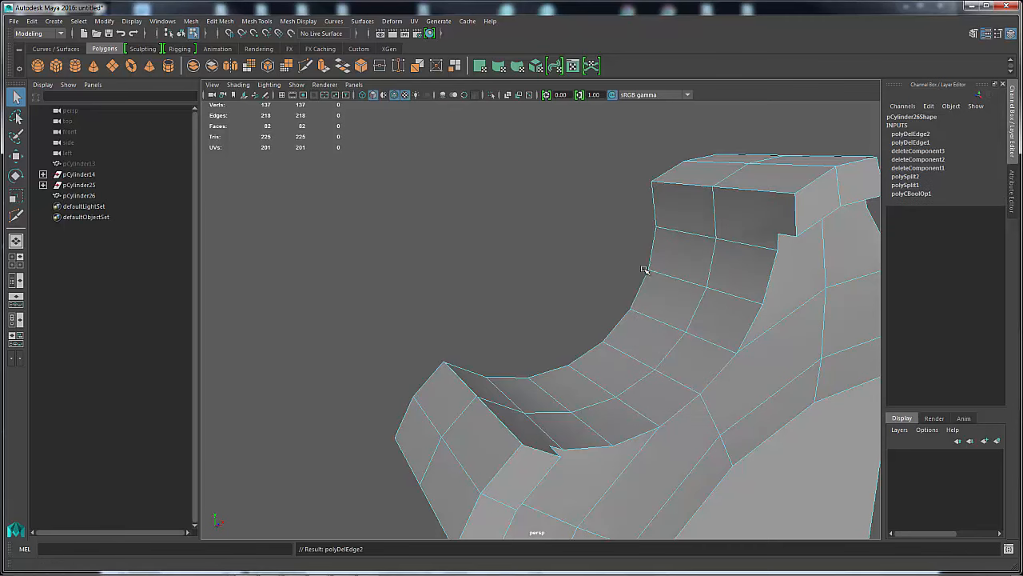
Step: Delete the two narrow edges along the middle tooth's tip at the lower end of the groove
alt+drag(646, 270, 553, 303)
alt+right_drag(552, 304, 690, 231)
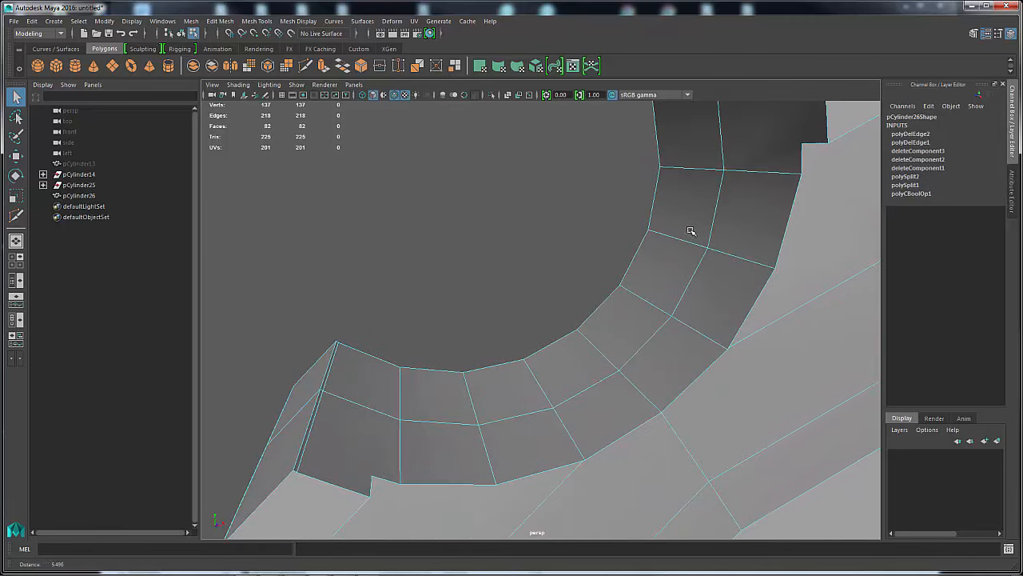
click(313, 441)
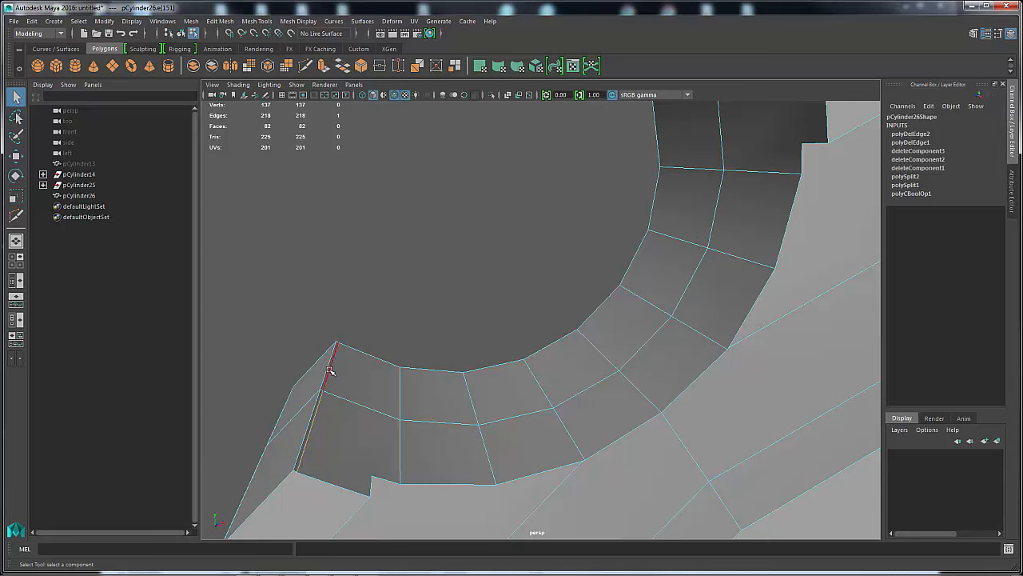
shift+click(330, 372)
shift+right_drag(425, 308, 398, 320)
Step: With Multi-Cut, cut an edge across the groove wall beside the middle tooth, from the notch corner to the back border
alt+drag(498, 398, 605, 327)
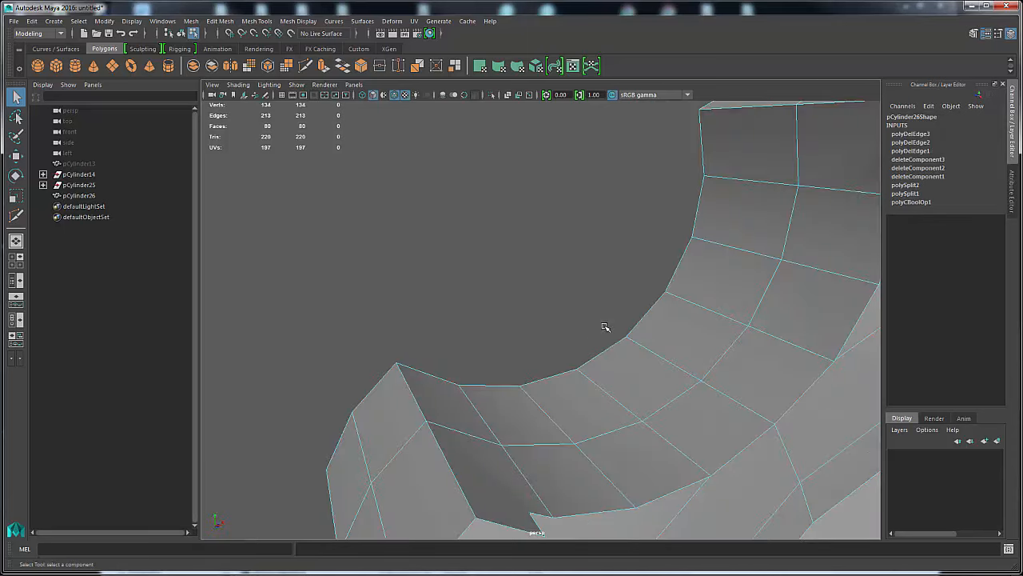
alt+drag(504, 290, 366, 414)
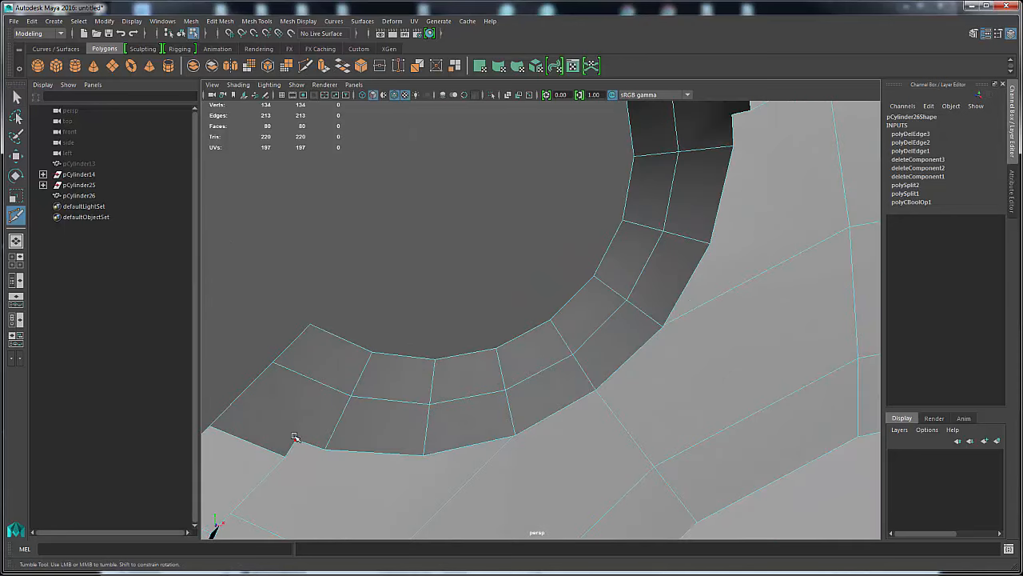
click(354, 342)
key(Return)
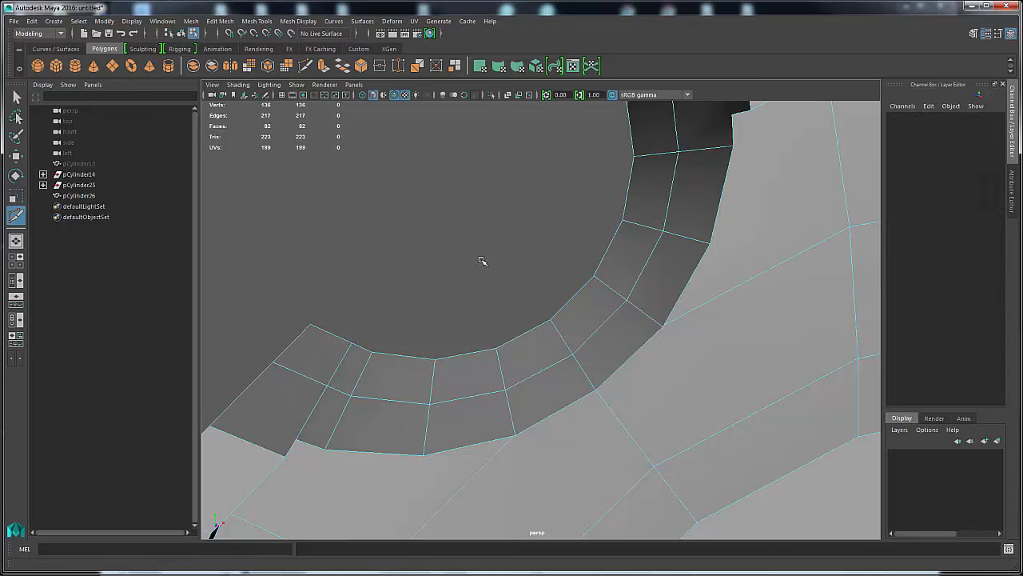
Step: Cut an edge across the upper tooth's right flank from the notch corner to the back border
alt+middle_drag(480, 263, 407, 343)
alt+right_drag(472, 288, 557, 270)
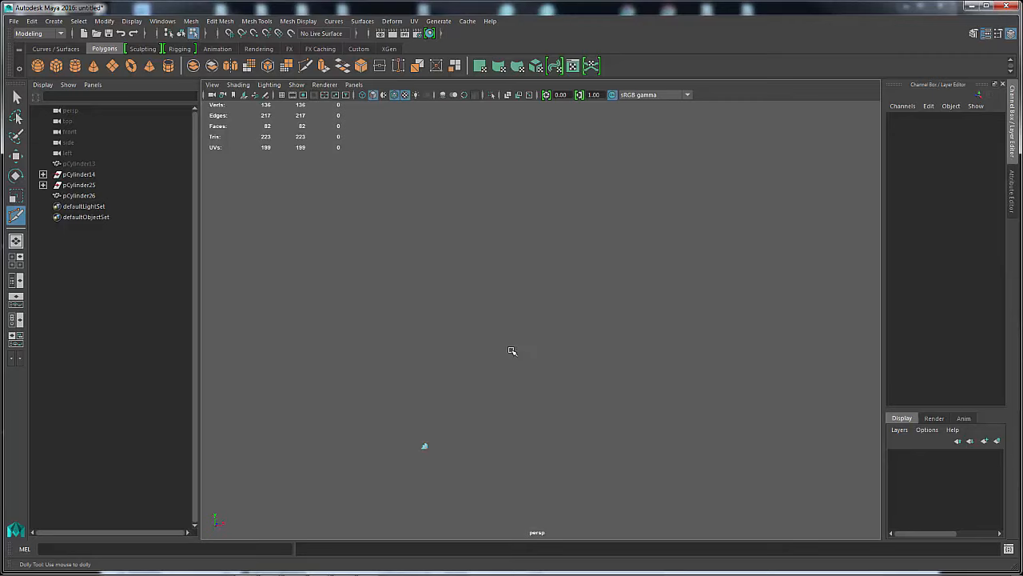
key(f)
alt+drag(555, 304, 478, 347)
alt+right_drag(478, 347, 547, 330)
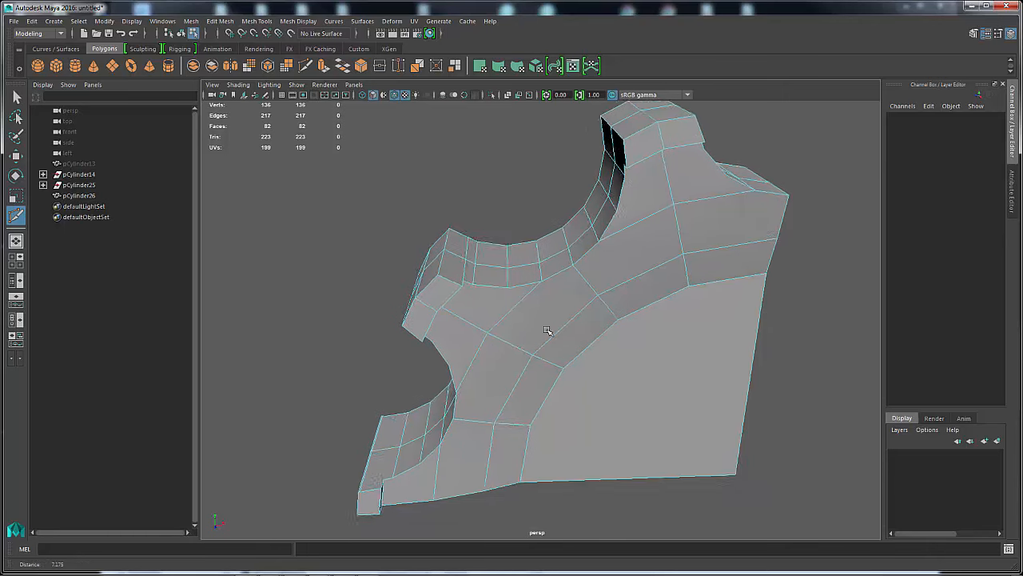
alt+drag(547, 331, 605, 277)
alt+middle_drag(605, 277, 589, 273)
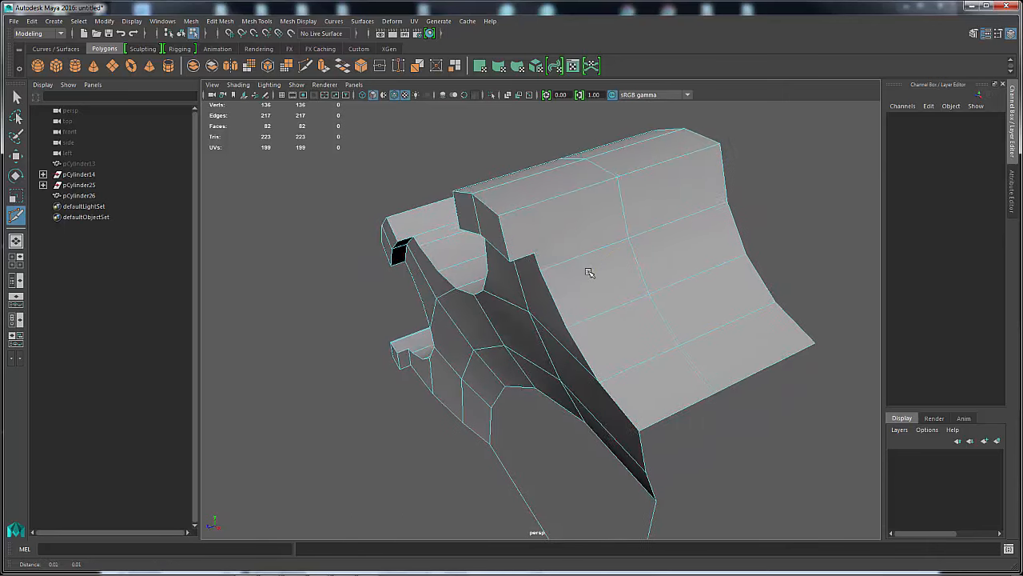
alt+drag(590, 273, 548, 365)
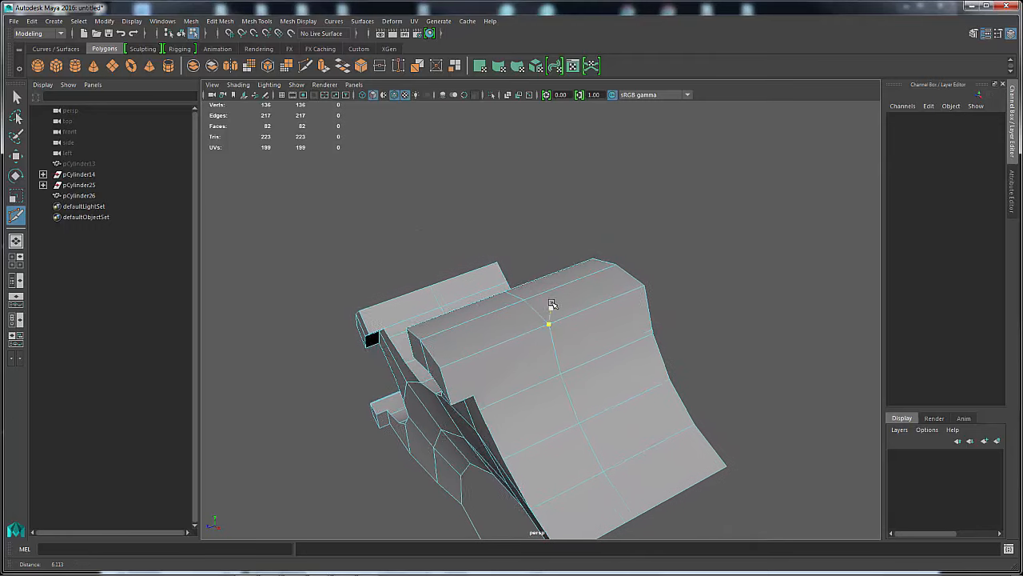
mouse_move(539, 324)
alt+mouse_down()
mouse_move(539, 315)
mouse_move(557, 320)
alt+mouse_up()
alt+right_drag(557, 319, 626, 316)
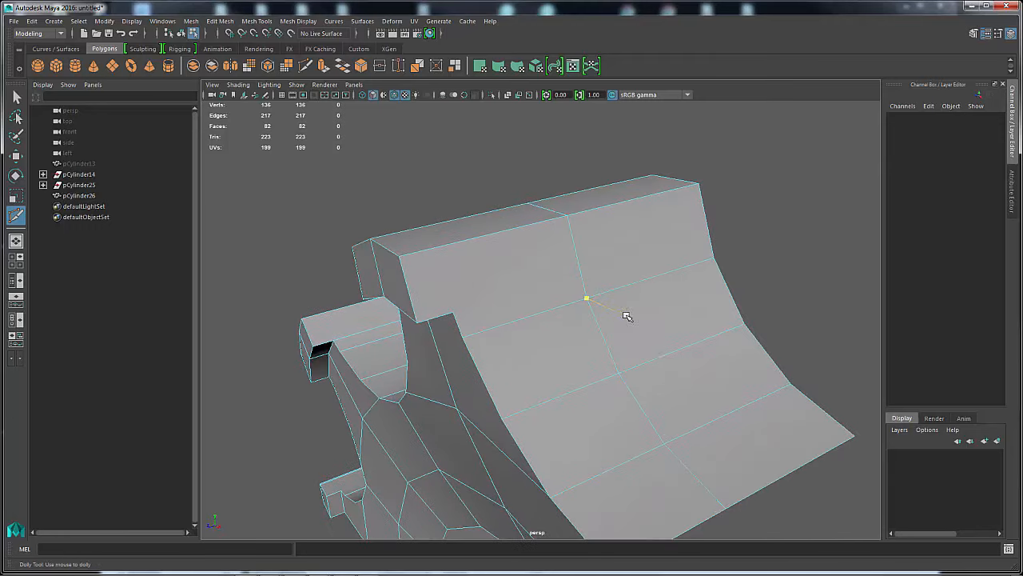
click(453, 311)
click(709, 234)
key(Return)
Step: Cut an edge across the upper tooth's left flank, level with its notch corner, through to the back border
alt+drag(520, 262, 651, 222)
click(628, 202)
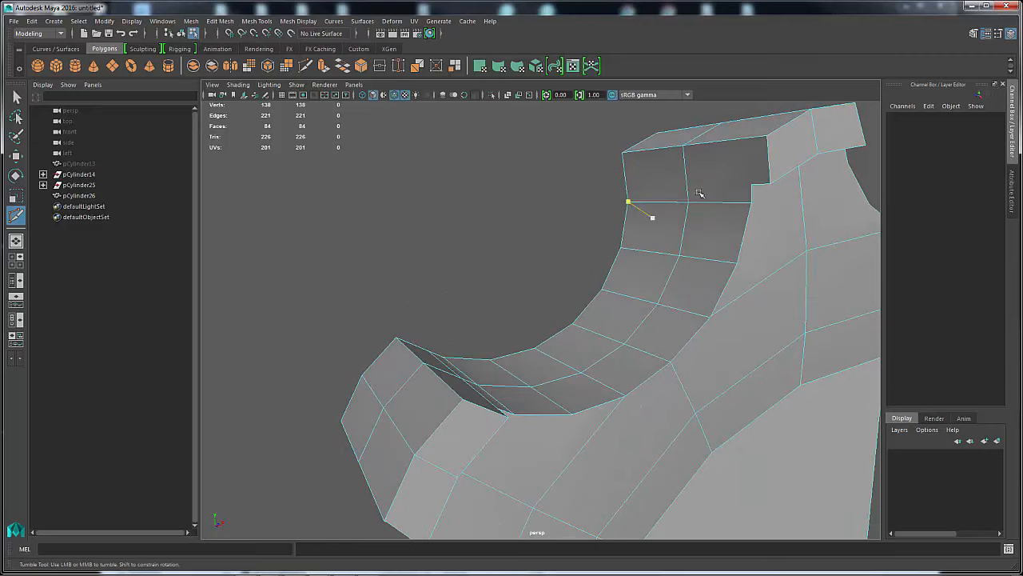
click(726, 182)
click(628, 186)
key(Return)
Step: Cut an edge across the middle tooth's remaining flank from the notch corner to the back border
alt+drag(629, 187, 653, 257)
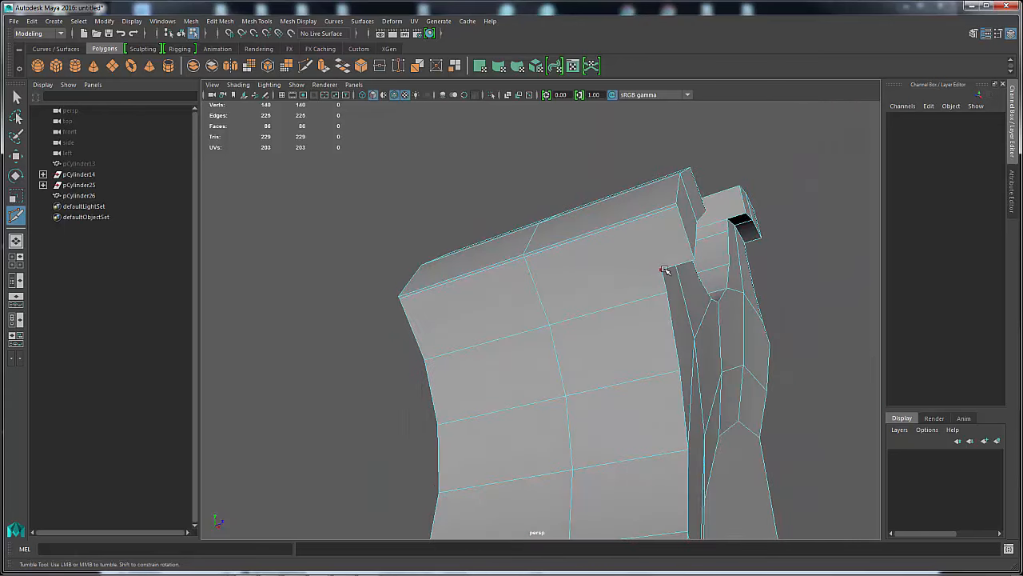
click(415, 339)
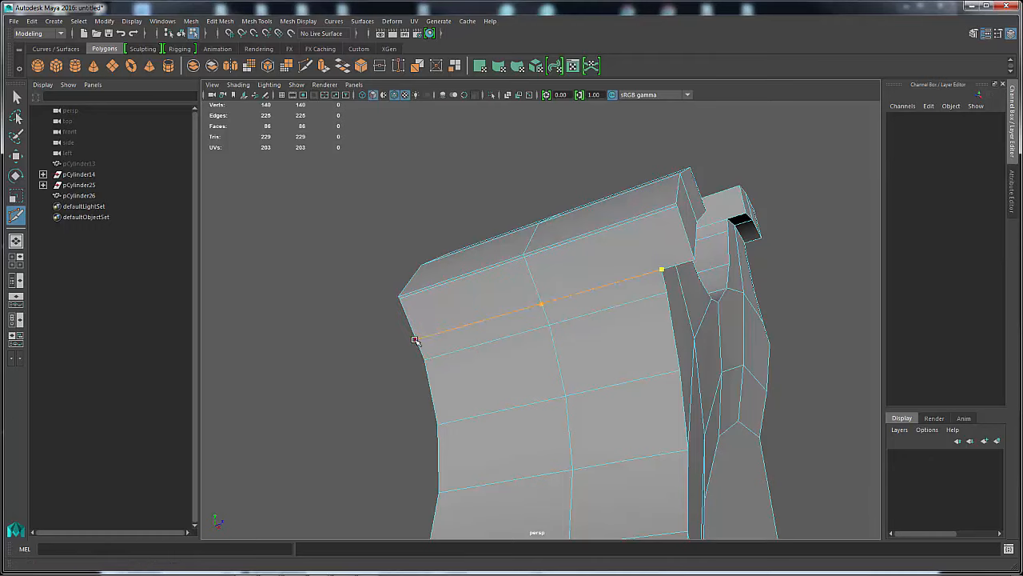
key(Return)
alt+drag(589, 256, 608, 268)
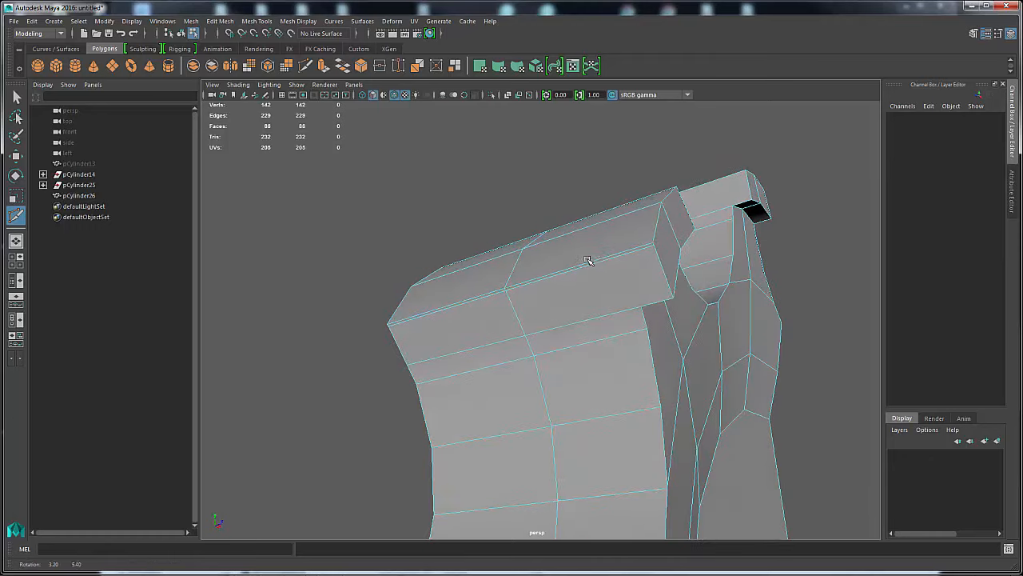
click(641, 306)
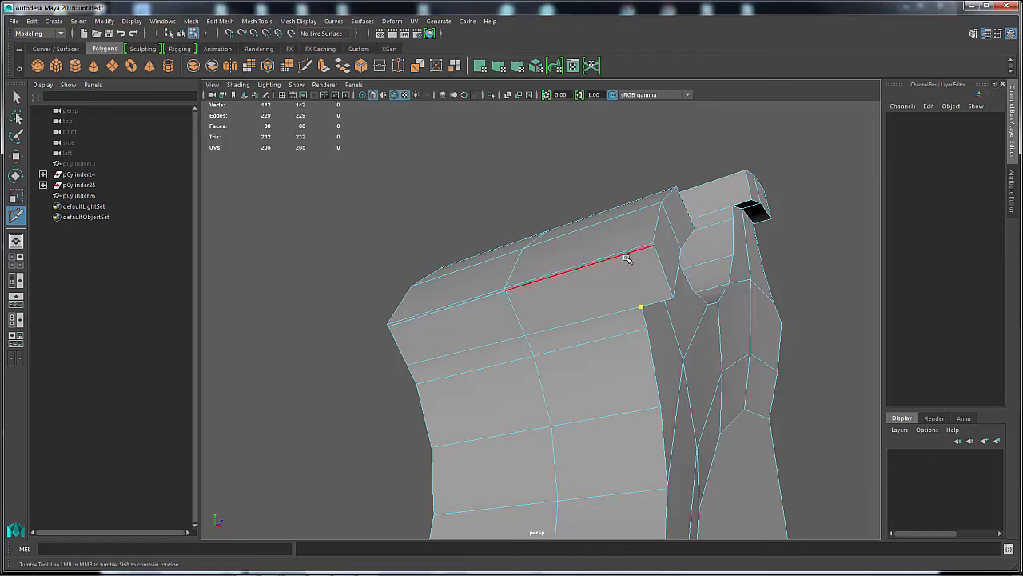
click(602, 294)
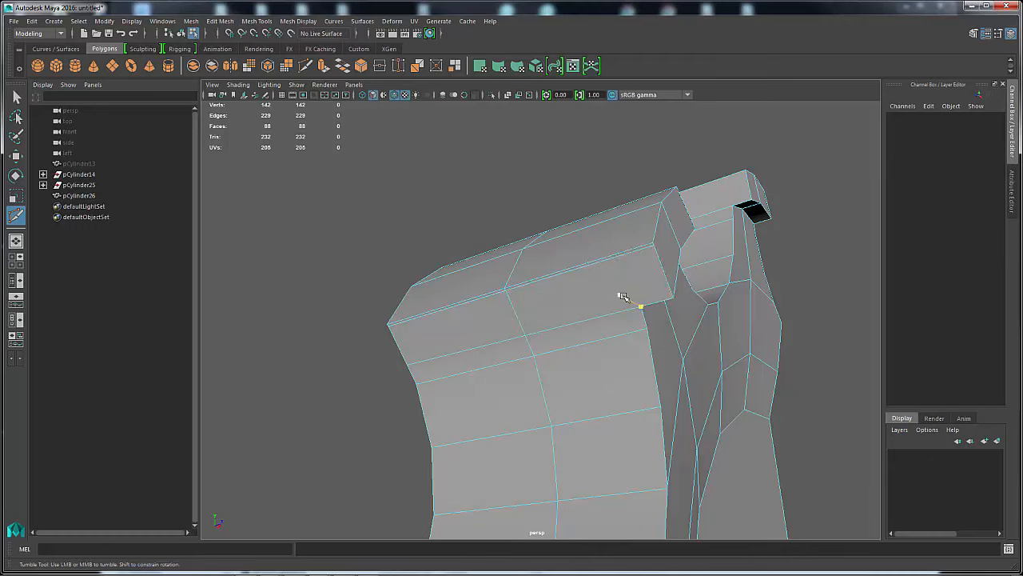
key(ctrl+z)
key(ctrl+z)
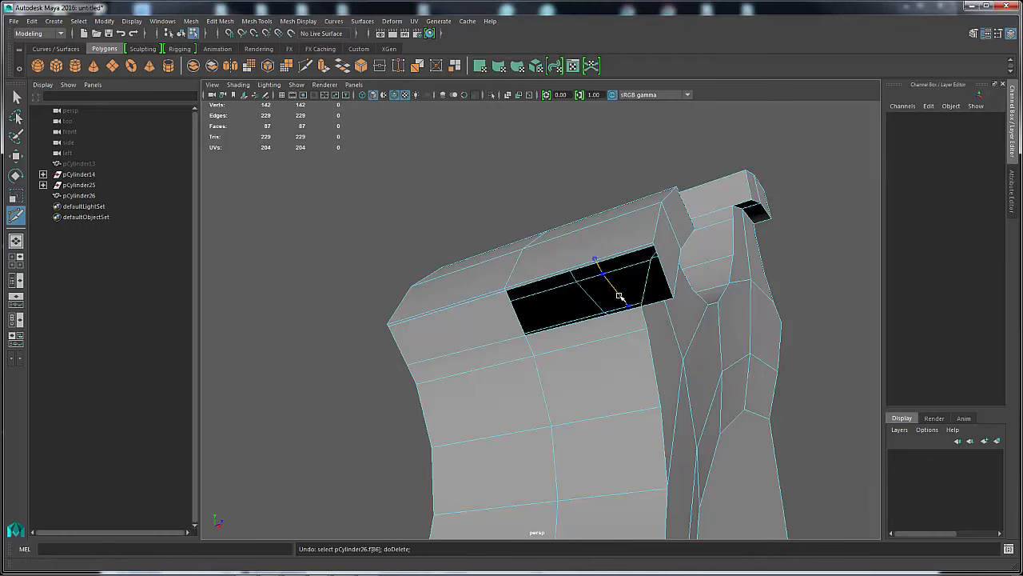
Step: Select the two narrow edges along the middle tooth's tip above the newly cut flank and delete them
key(q)
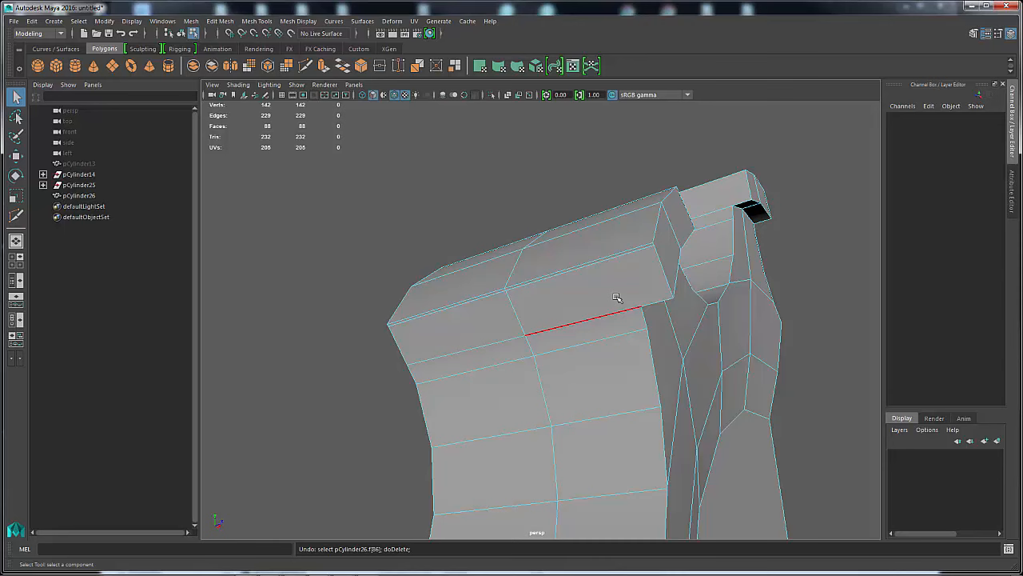
click(630, 254)
double_click(491, 296)
shift+right_drag(596, 285, 549, 299)
Step: With Multi-Cut, cut an edge around the middle tooth's tip near the front face, joining the notch corners on both flanks
alt+drag(618, 322, 571, 231)
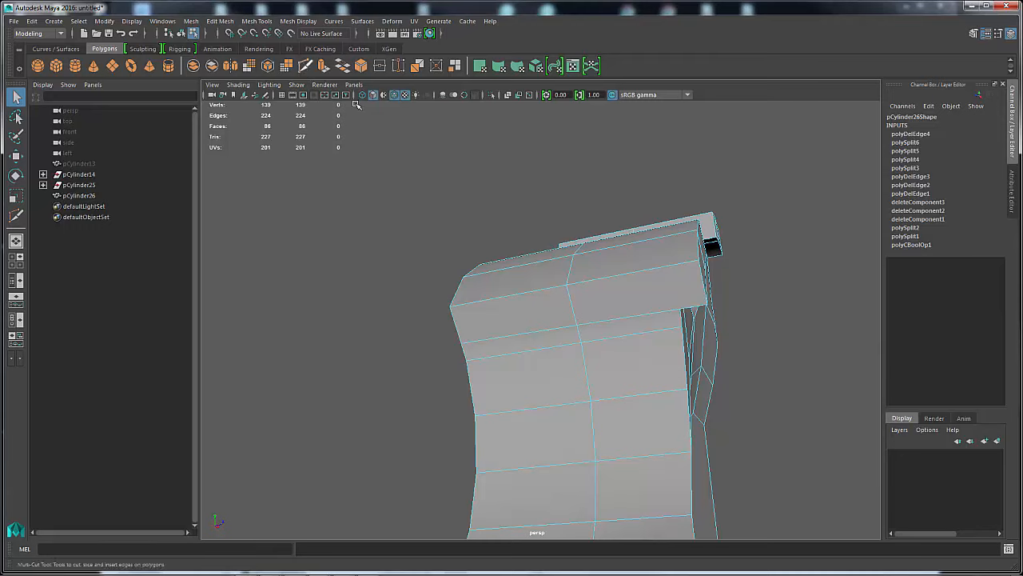
click(305, 65)
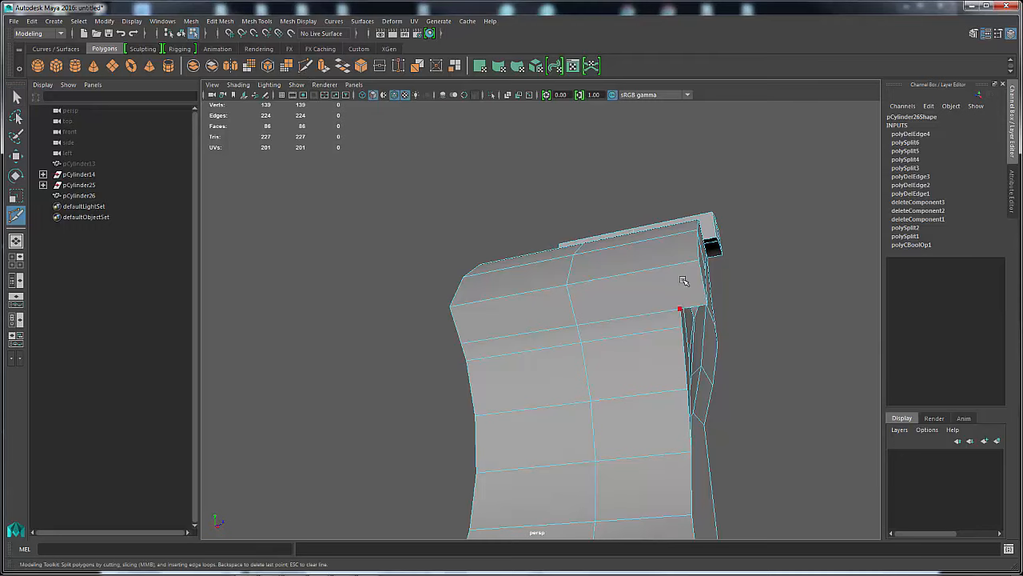
alt+drag(669, 265, 521, 407)
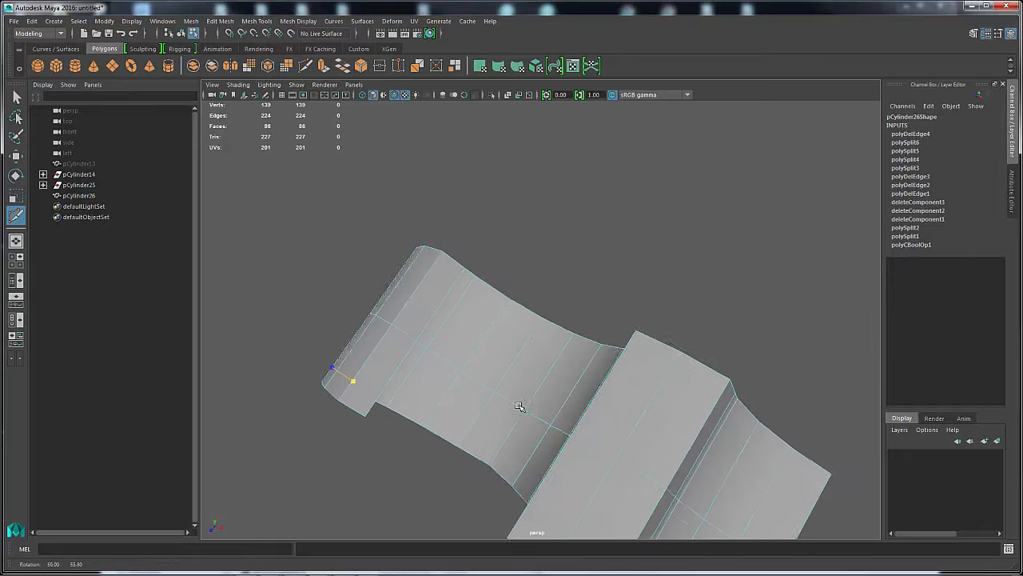
click(354, 389)
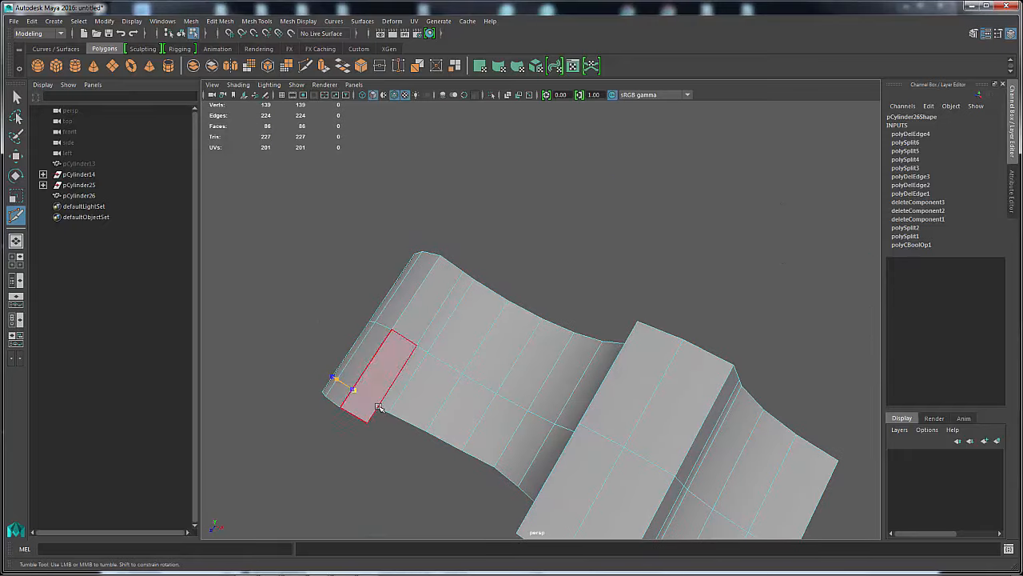
click(378, 407)
right_click(379, 407)
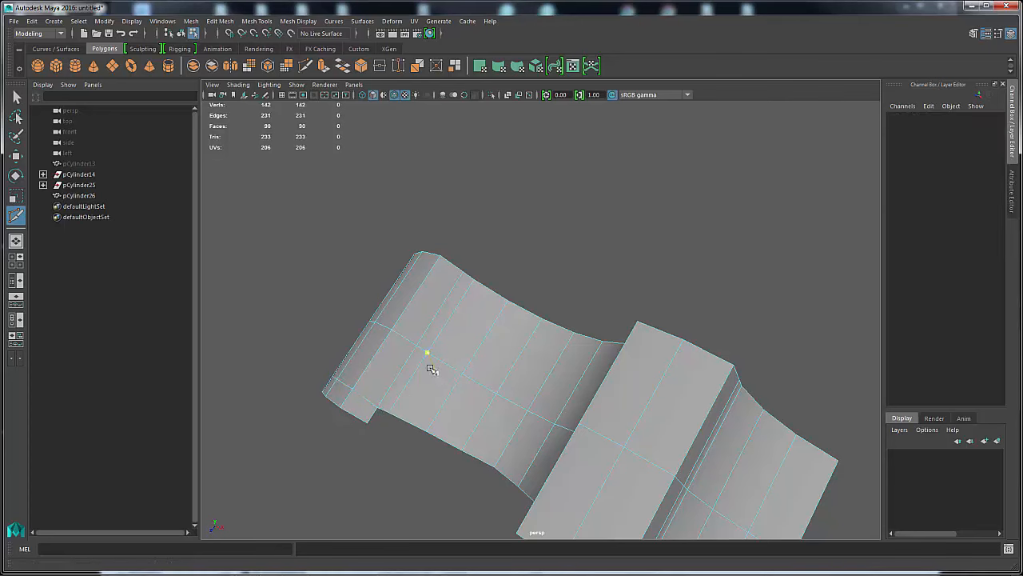
Step: Cut an edge around the upper tooth's tip near the front face, joining its two notch corners
alt+drag(428, 360, 372, 324)
click(449, 347)
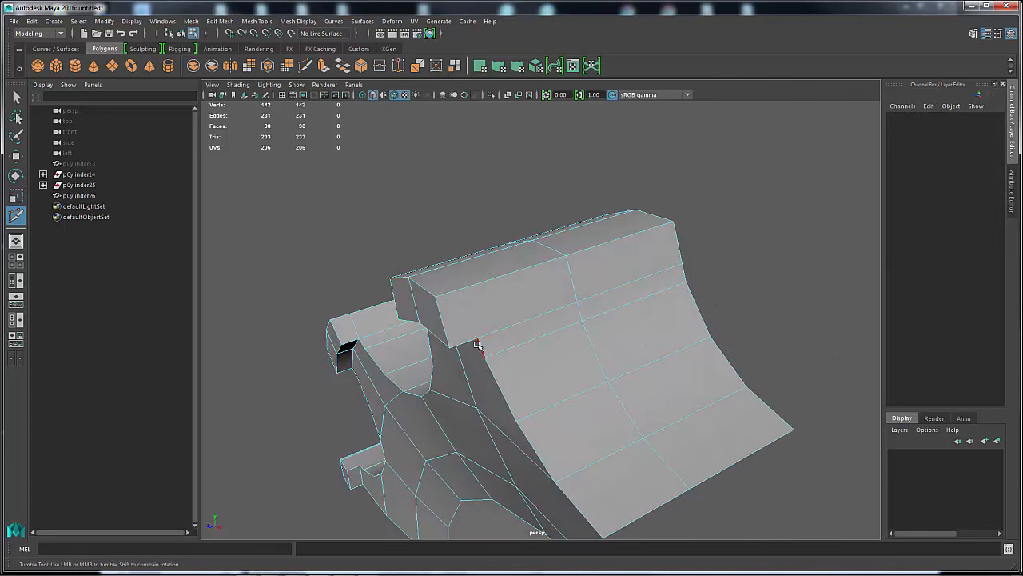
click(478, 339)
alt+drag(468, 292, 736, 286)
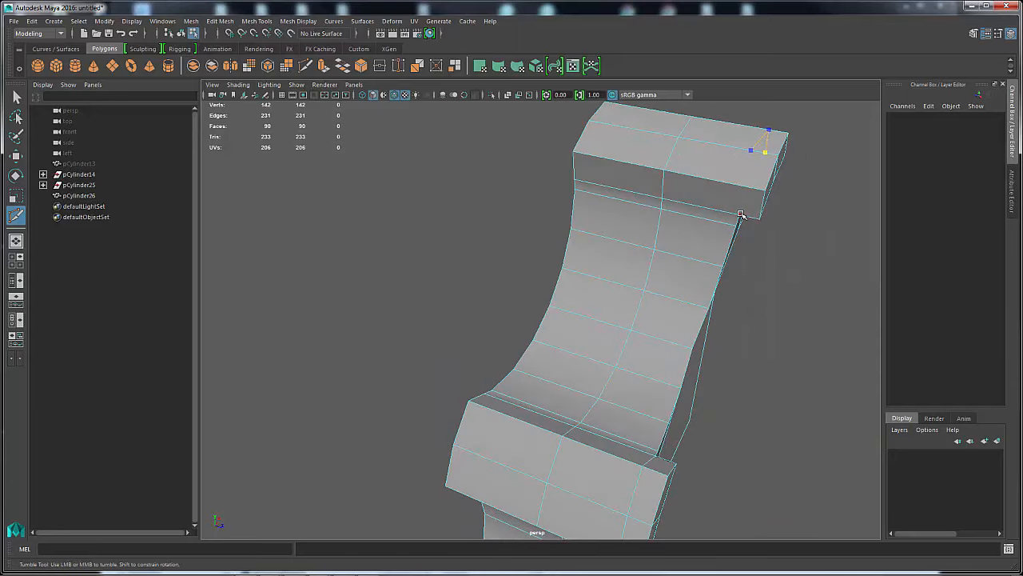
Step: Cut an edge across the groove wall beside the lowest tooth, from the notch corner to the back border
alt+drag(798, 235, 692, 318)
alt+right_drag(692, 318, 680, 318)
alt+drag(681, 318, 730, 307)
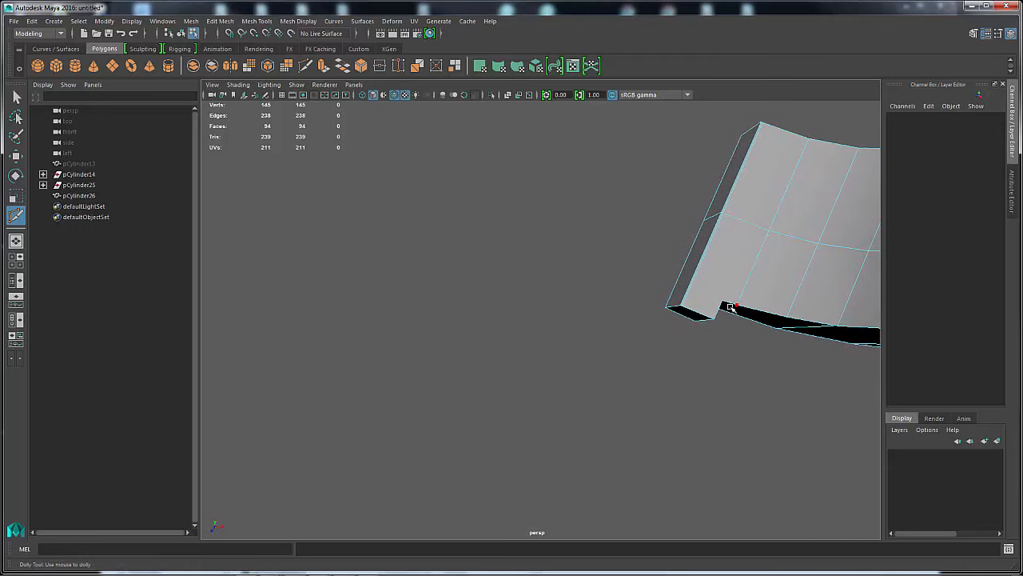
click(794, 133)
key(Return)
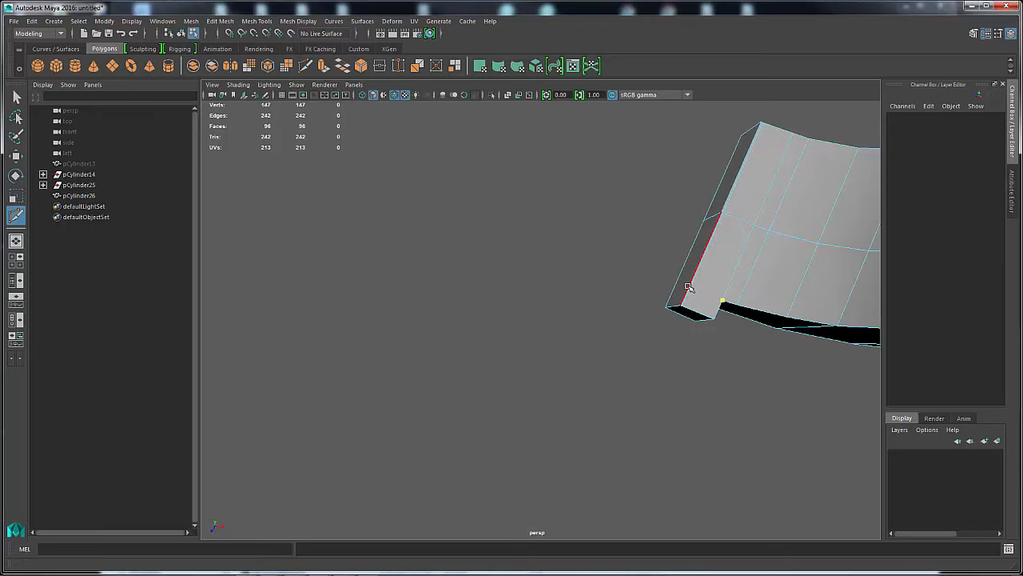
Step: Cut an edge from the lowest tooth's notch corner over its tip, near the front face
alt+drag(684, 289, 576, 315)
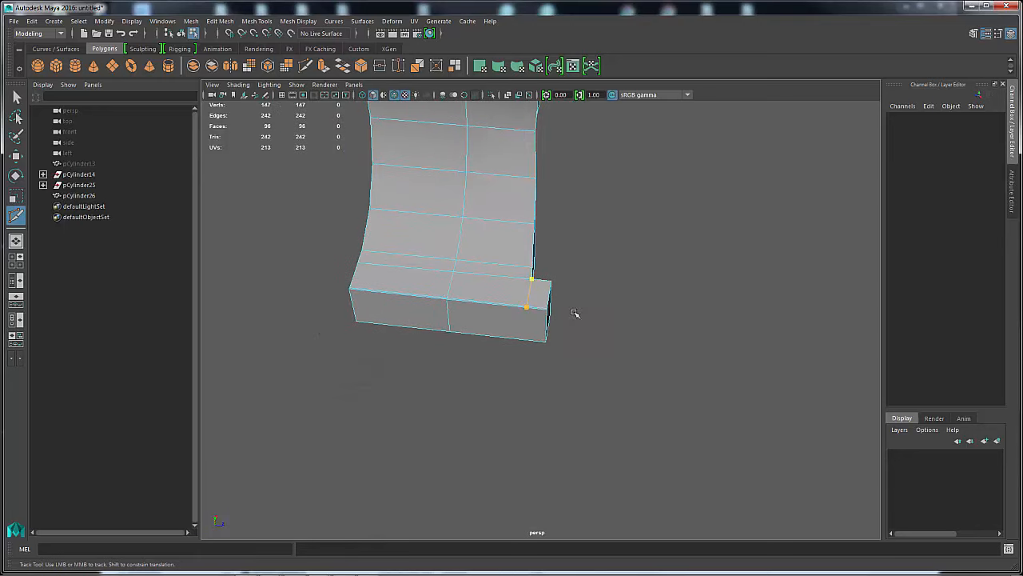
click(526, 339)
right_click(529, 340)
Step: Cut an edge across the front face below the upper tooth, connecting the groove vertices on both sides of its neck
alt+drag(612, 336, 551, 315)
alt+right_drag(664, 345, 438, 339)
alt+drag(760, 303, 716, 256)
alt+middle_drag(717, 256, 520, 312)
alt+right_drag(542, 313, 698, 274)
alt+drag(698, 273, 497, 231)
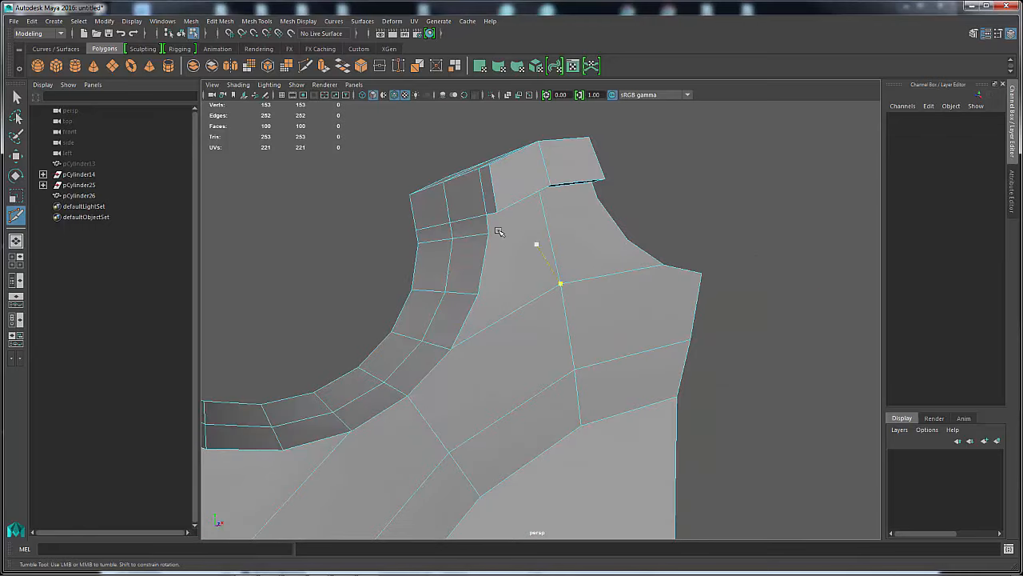
click(599, 199)
click(477, 296)
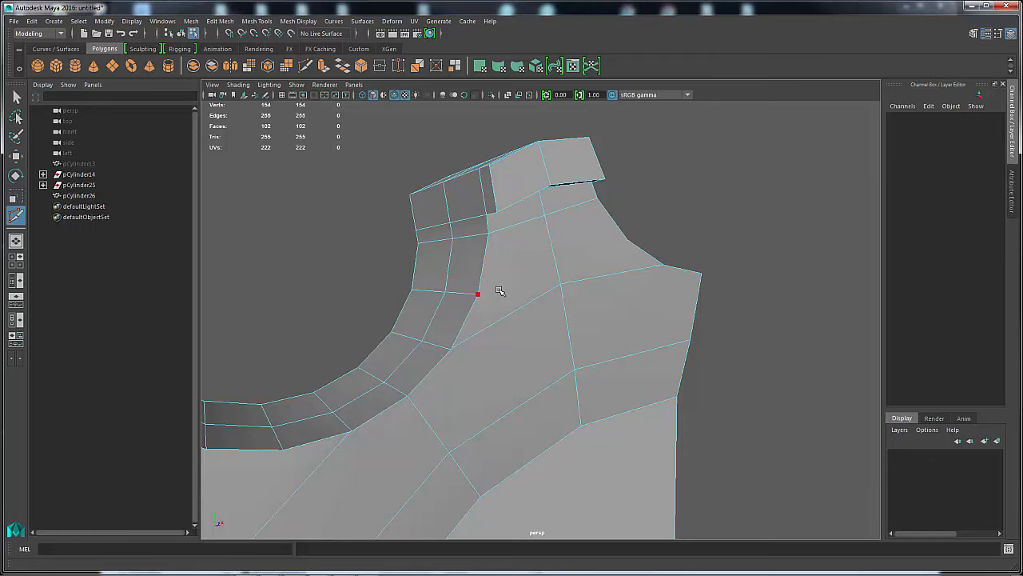
Step: Cut a second edge across the front face below the upper tooth, joining the next groove vertices through the tooth's centre edge
click(555, 254)
click(628, 239)
key(Return)
alt+drag(566, 390, 519, 379)
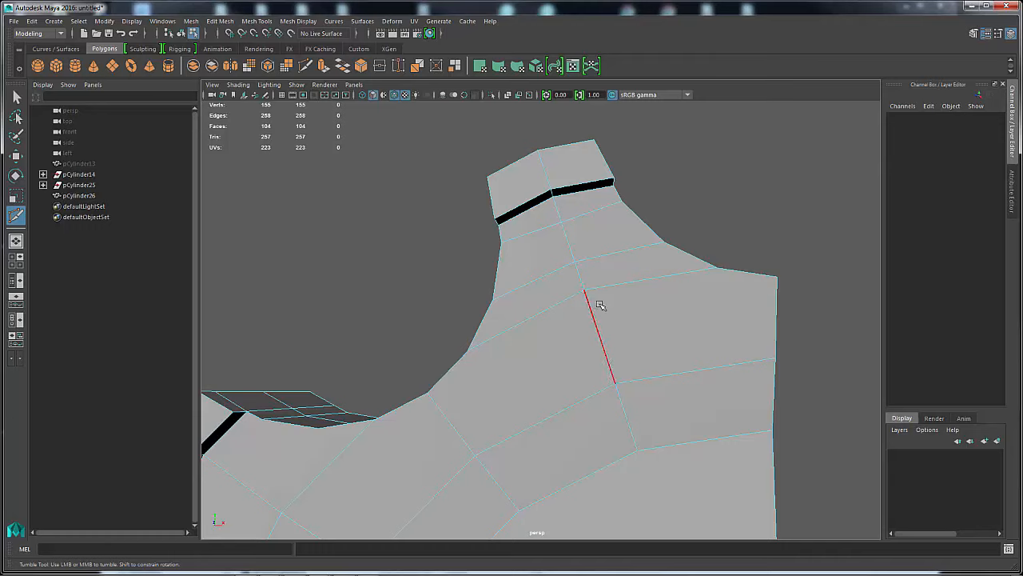
Step: Cut an edge from the quarter's upper side corner across the upper tooth's centre edge to the groove vertex beside the middle tooth
click(716, 267)
click(776, 277)
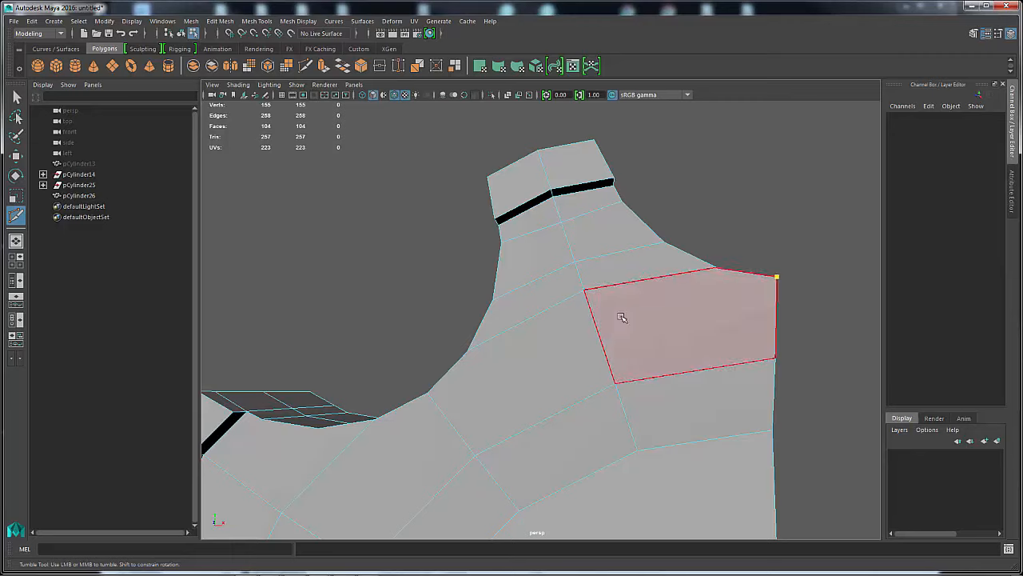
click(591, 313)
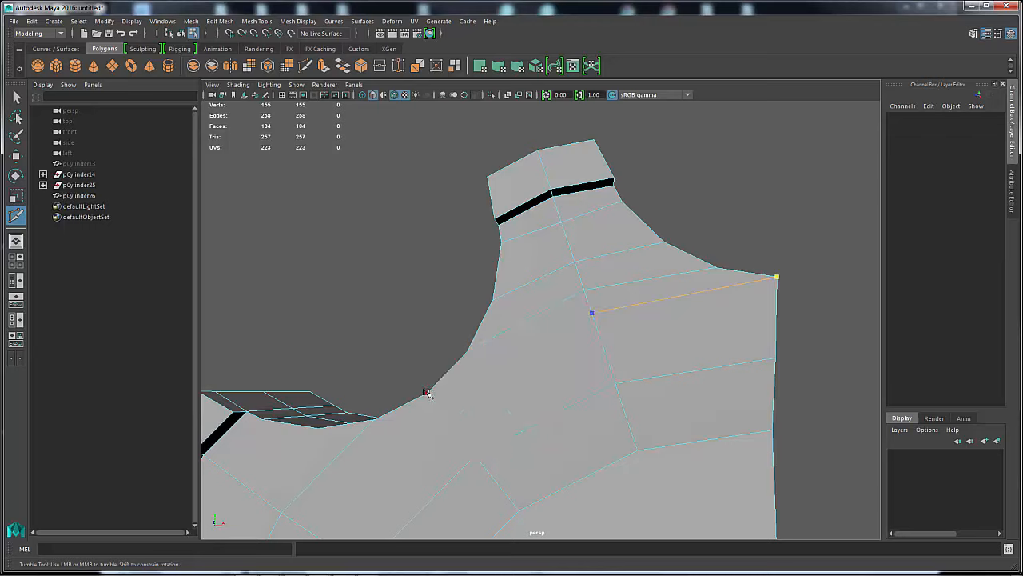
click(428, 394)
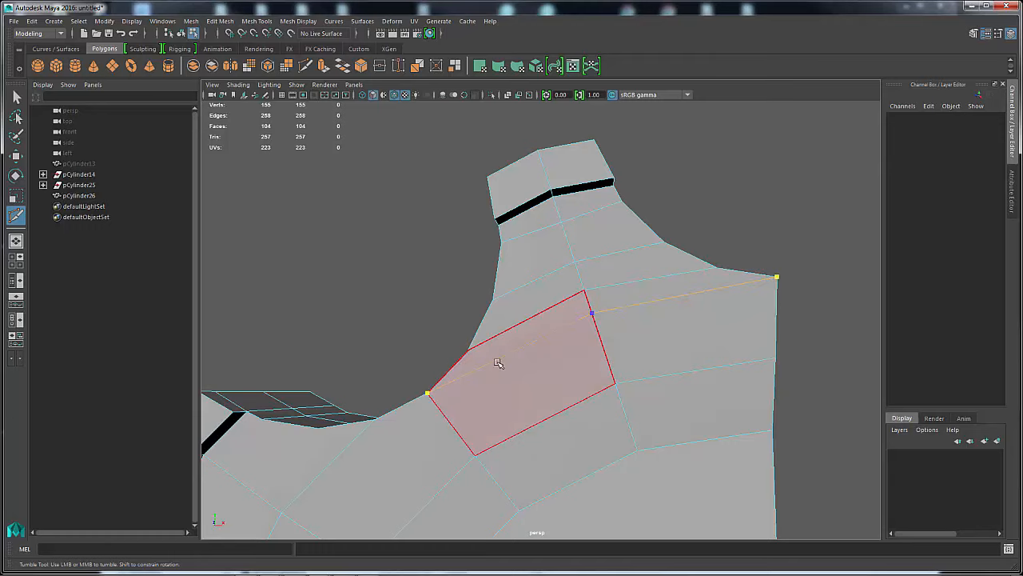
alt+middle_drag(455, 389, 669, 242)
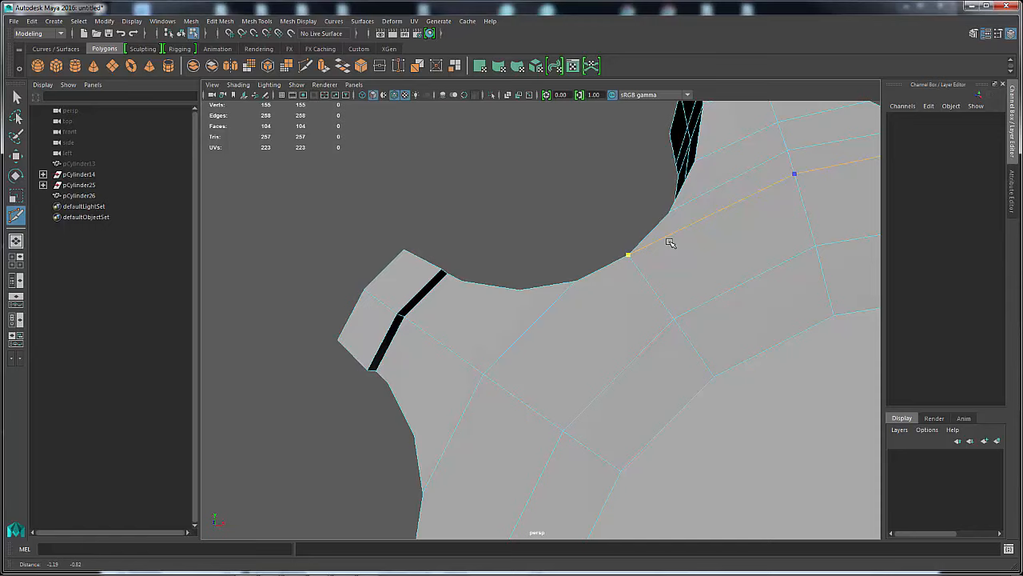
click(626, 258)
key(Return)
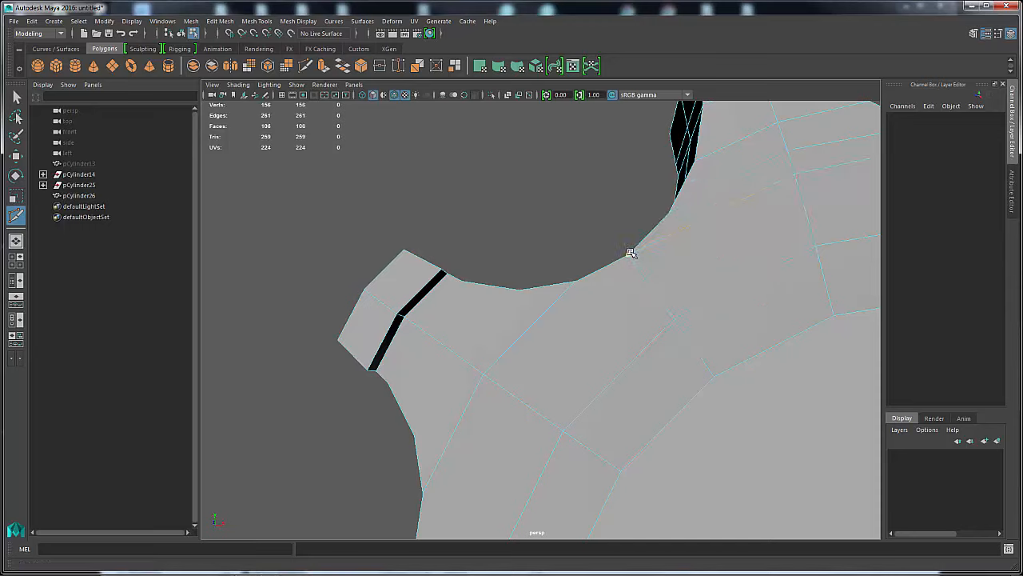
Step: Continue the cut from that groove vertex across the middle tooth's centre edge to the deepest vertex of the lower groove
click(628, 256)
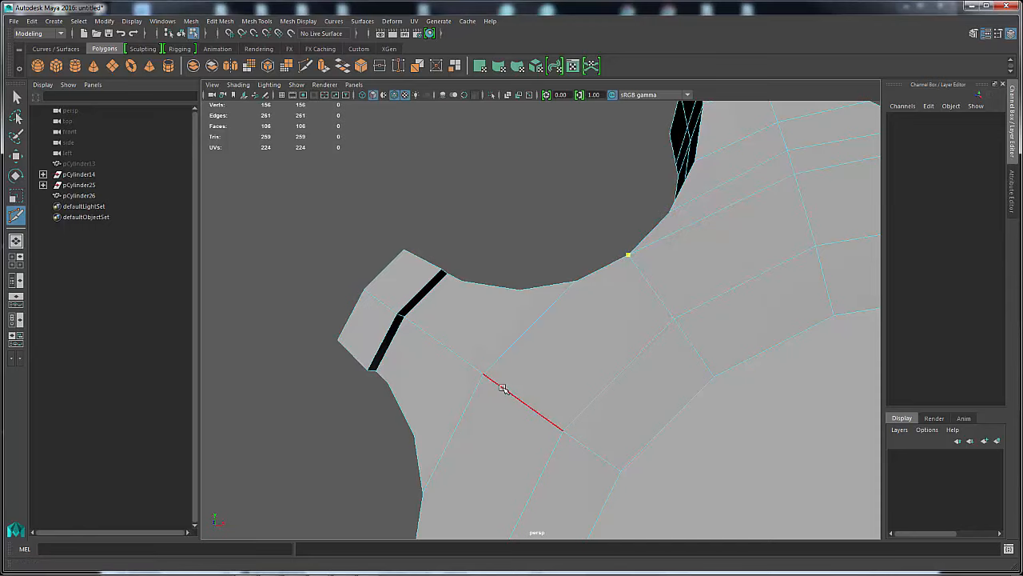
alt+middle_drag(527, 360, 591, 285)
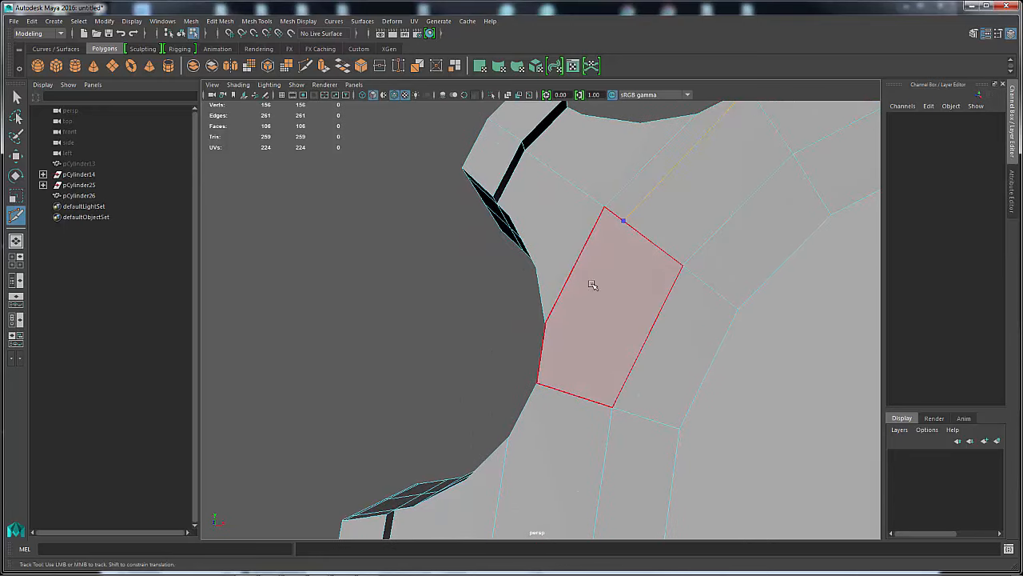
click(537, 383)
right_click(538, 383)
Step: Cut an edge from the lower groove's deepest vertex straight down the front face to the quarter's bottom border
click(613, 407)
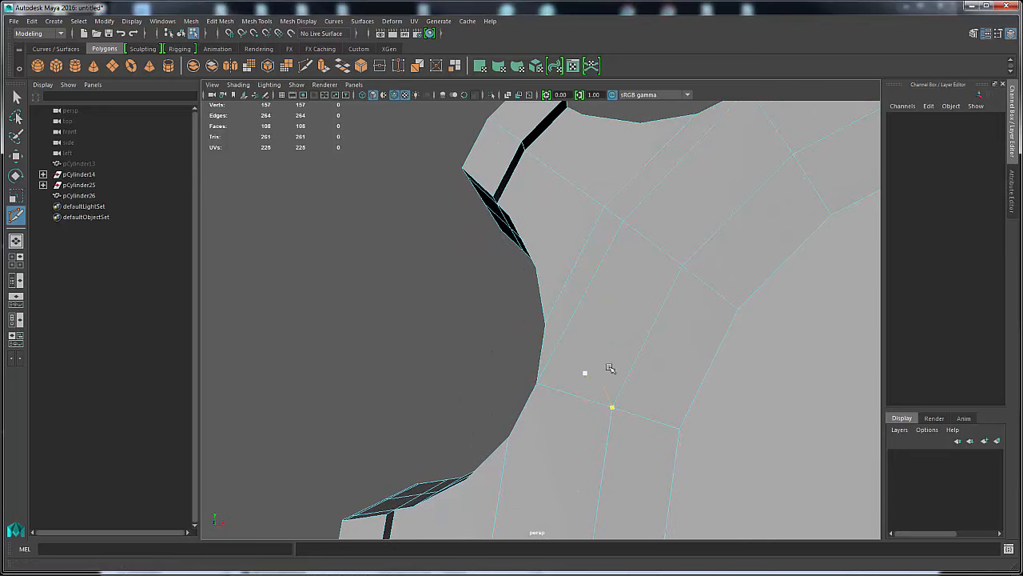
alt+middle_drag(595, 358, 711, 187)
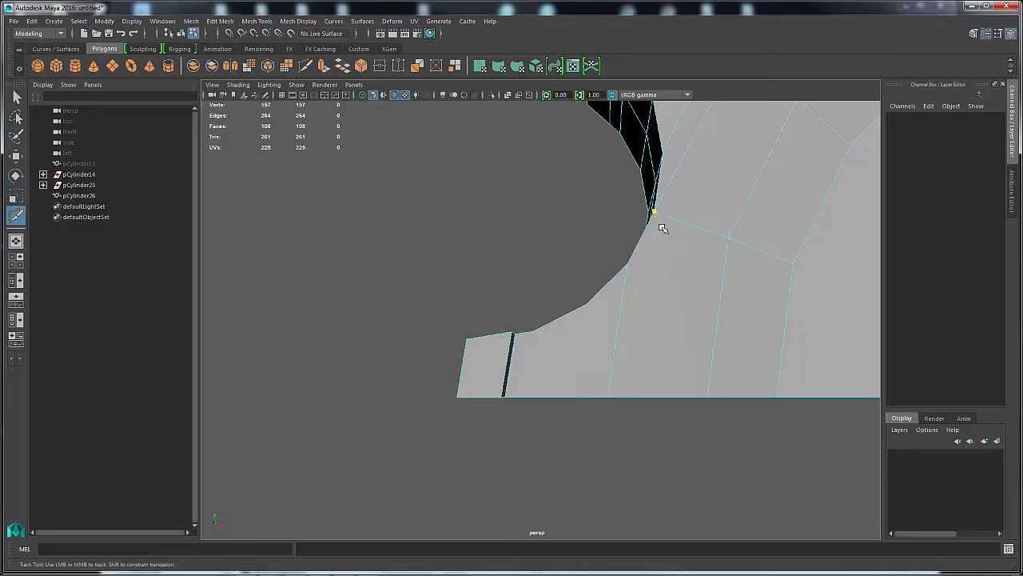
click(627, 398)
alt+middle_drag(646, 381, 789, 312)
alt+right_drag(719, 332, 622, 310)
alt+middle_drag(706, 268, 472, 337)
alt+drag(472, 337, 655, 264)
alt+middle_drag(672, 262, 776, 225)
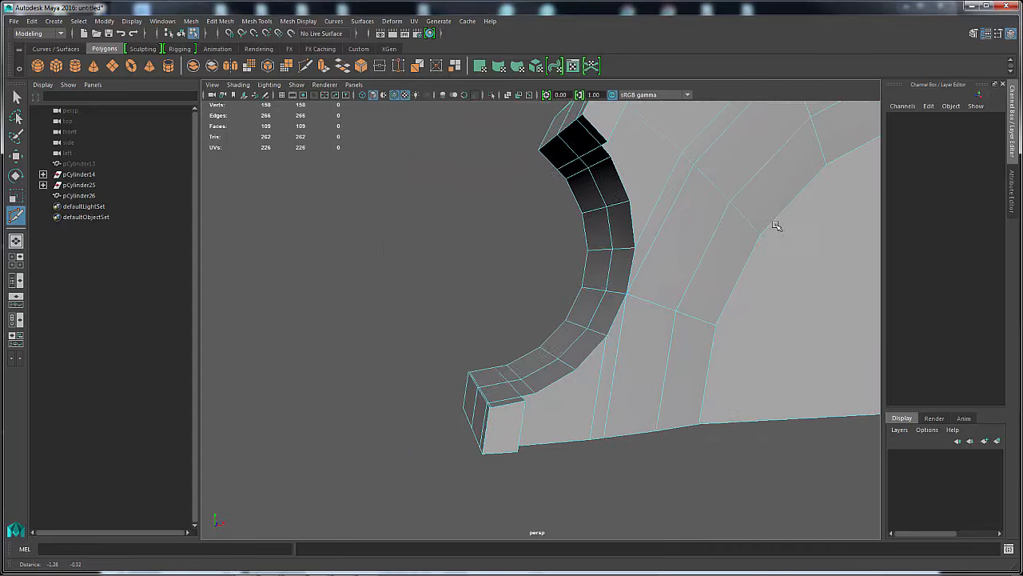
alt+right_drag(775, 225, 612, 384)
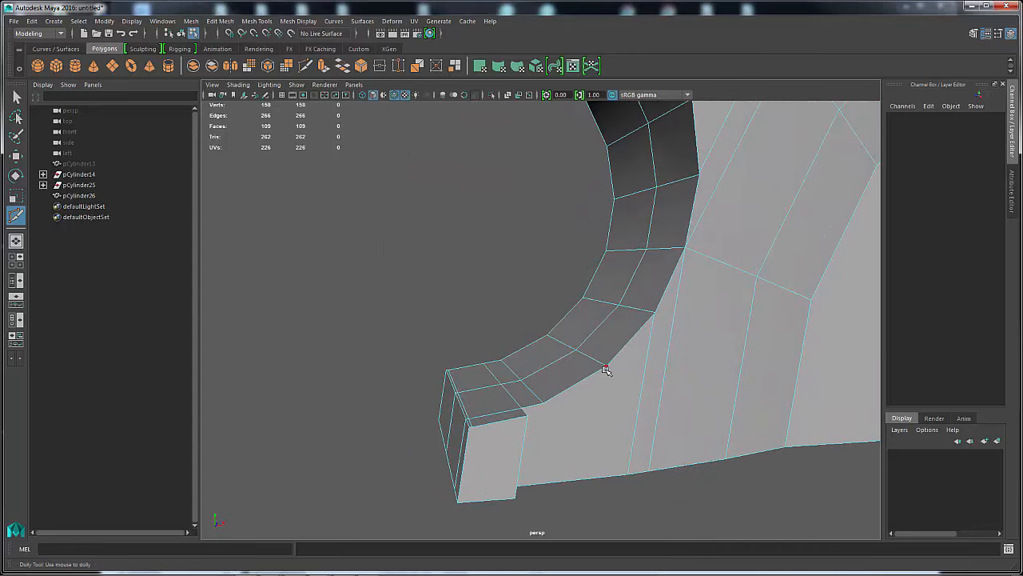
Step: Try to cut two edges across the lowest tooth's neck, from its groove vertices down to the bottom border
click(606, 368)
click(596, 478)
key(Return)
click(544, 403)
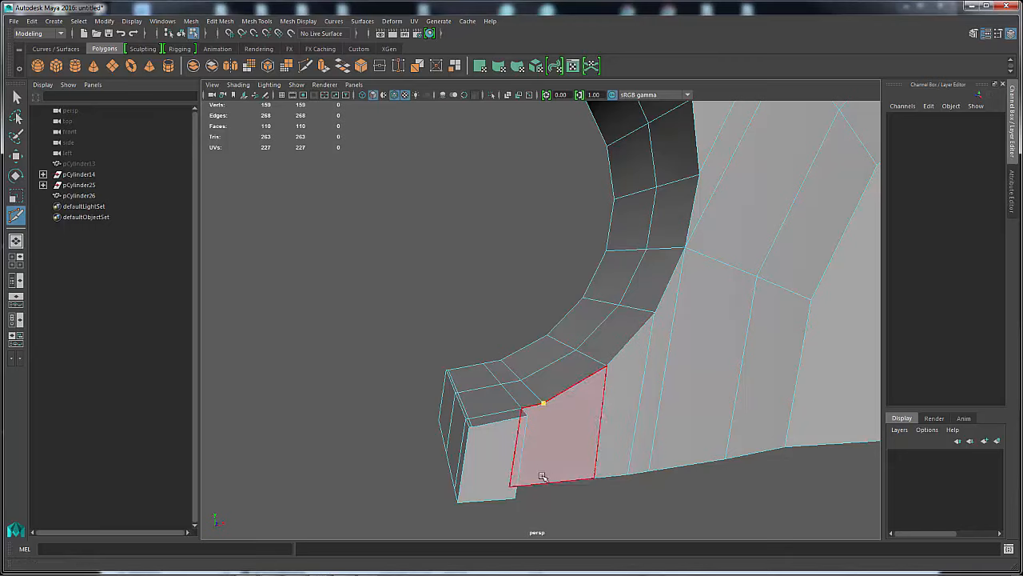
click(541, 482)
key(Return)
alt+drag(621, 439, 679, 381)
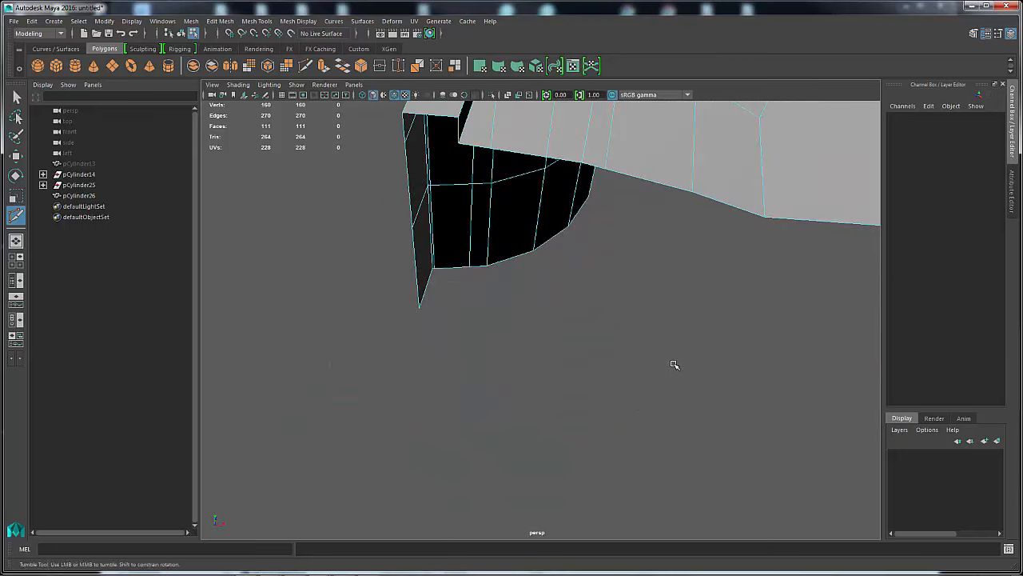
alt+middle_drag(673, 365, 754, 466)
Step: Undo the last two cuts across the lowest tooth's neck
click(670, 318)
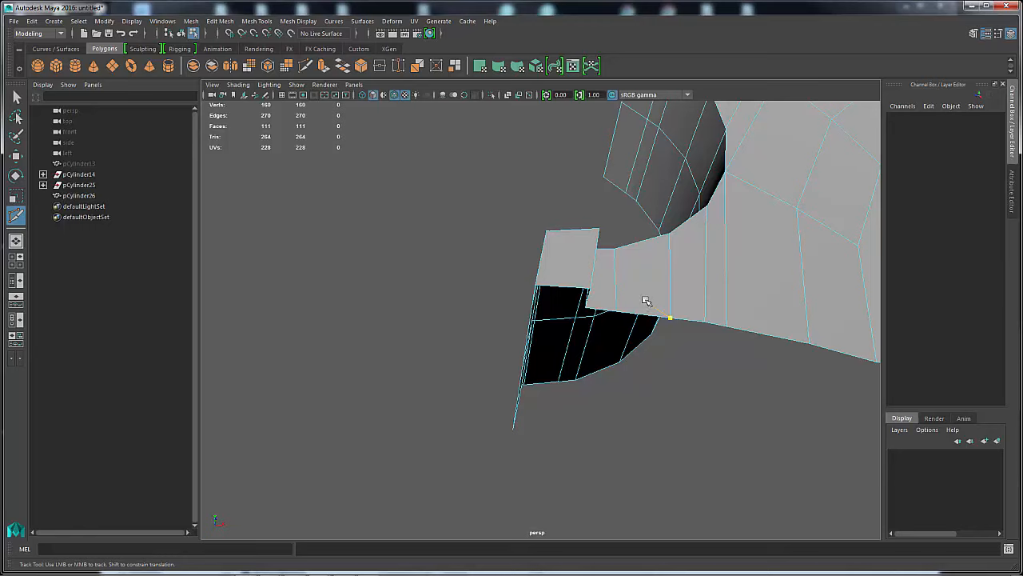
key(ctrl+z)
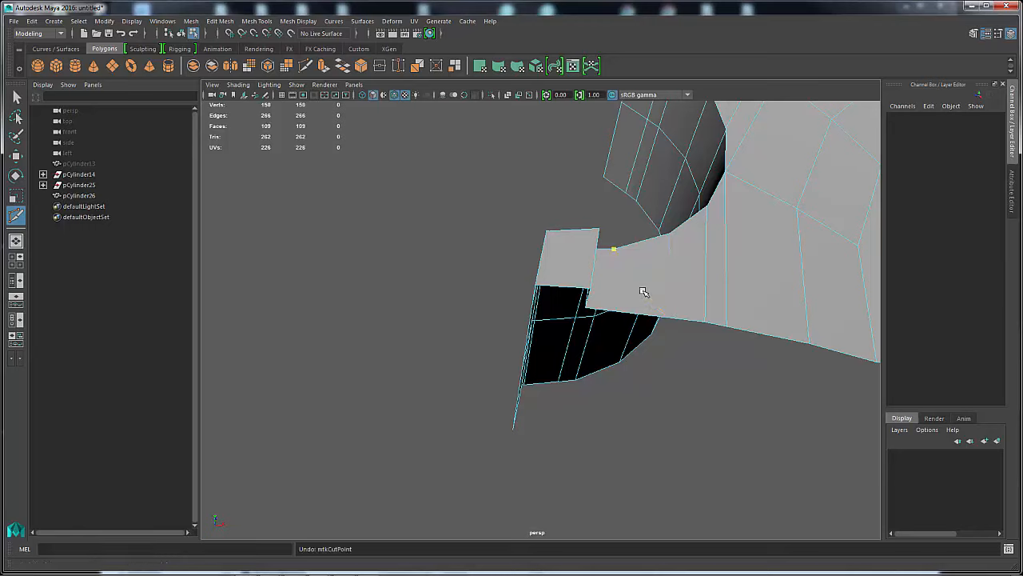
key(ctrl+z)
Step: Cut two parallel edges across the lowest tooth's neck, from the two outer groove vertices to the bottom border
click(613, 250)
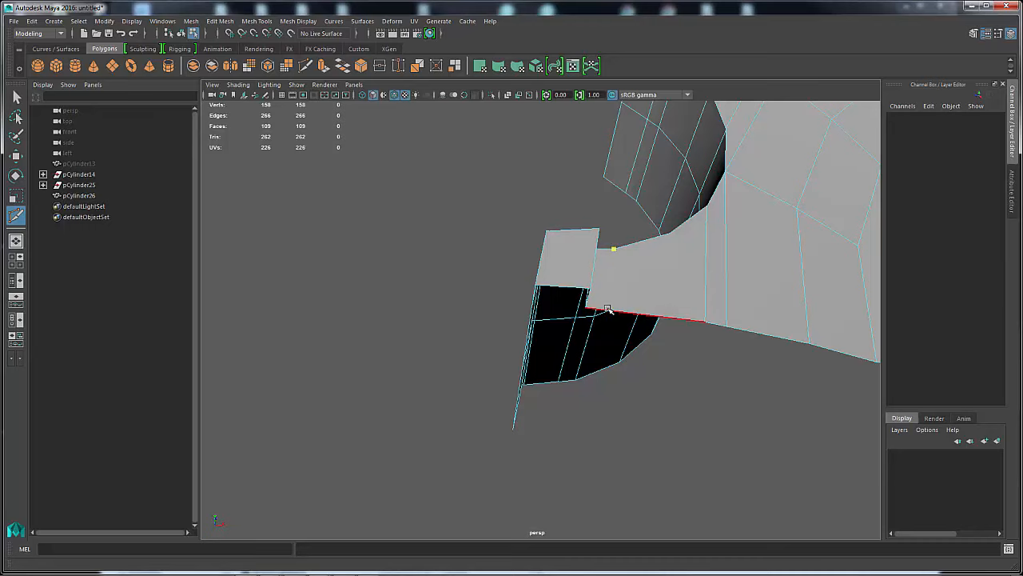
click(607, 312)
key(Return)
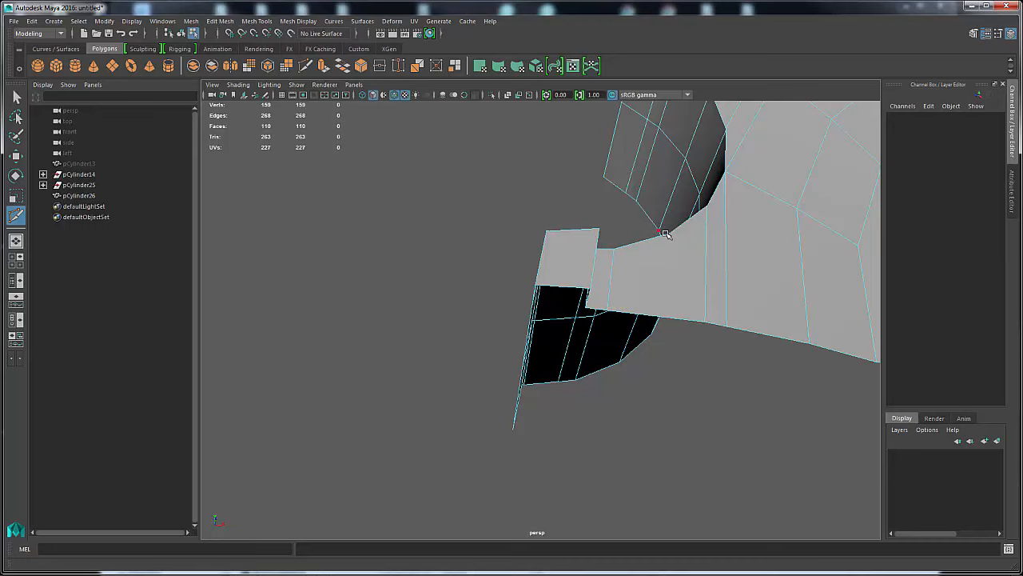
click(668, 320)
key(Return)
Step: Cut an edge across the middle tooth's neck near its notch, joining the groove vertices on both sides through the centre edge
alt+drag(786, 275, 763, 427)
alt+drag(680, 376, 704, 320)
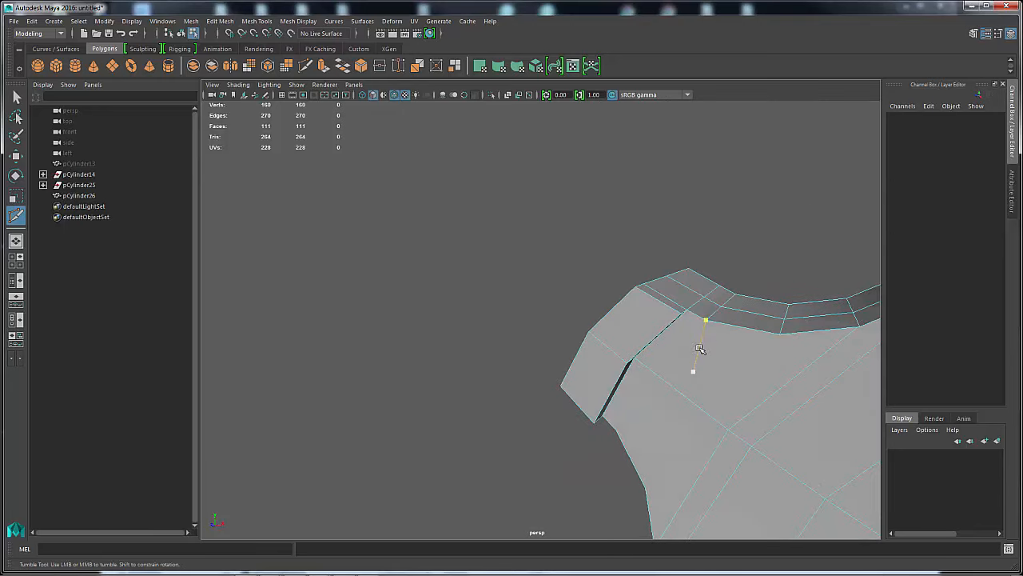
alt+drag(660, 395, 714, 338)
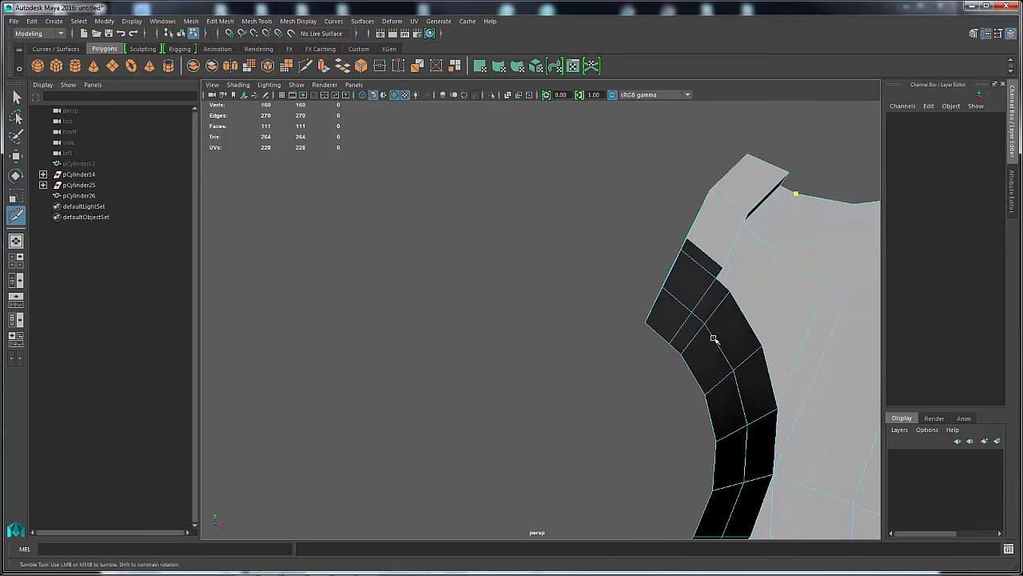
click(762, 240)
click(731, 291)
key(Return)
Step: Cut a second edge across the middle tooth's neck, joining the next pair of groove vertices through the centre edge
alt+drag(803, 249, 748, 291)
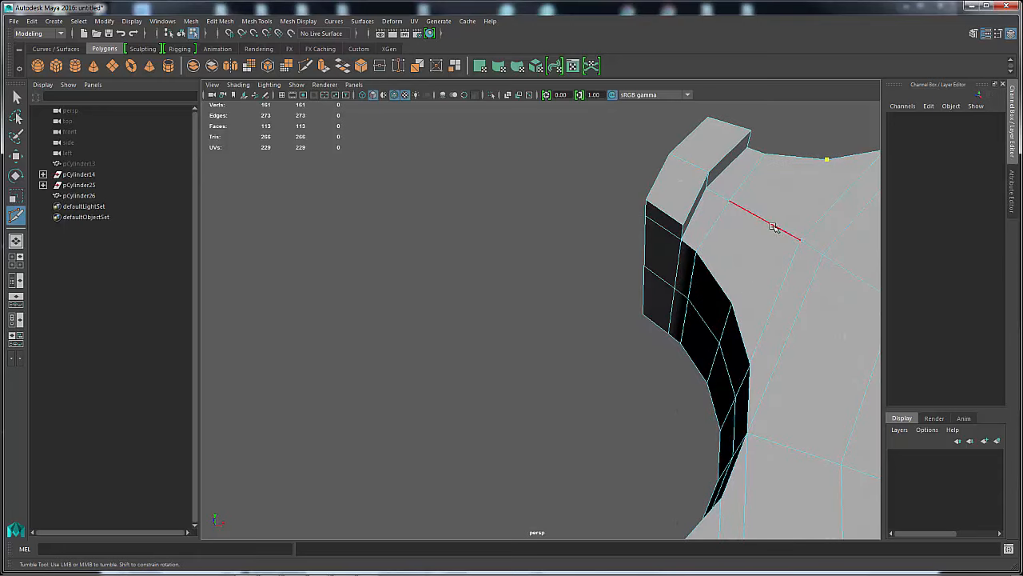
click(773, 225)
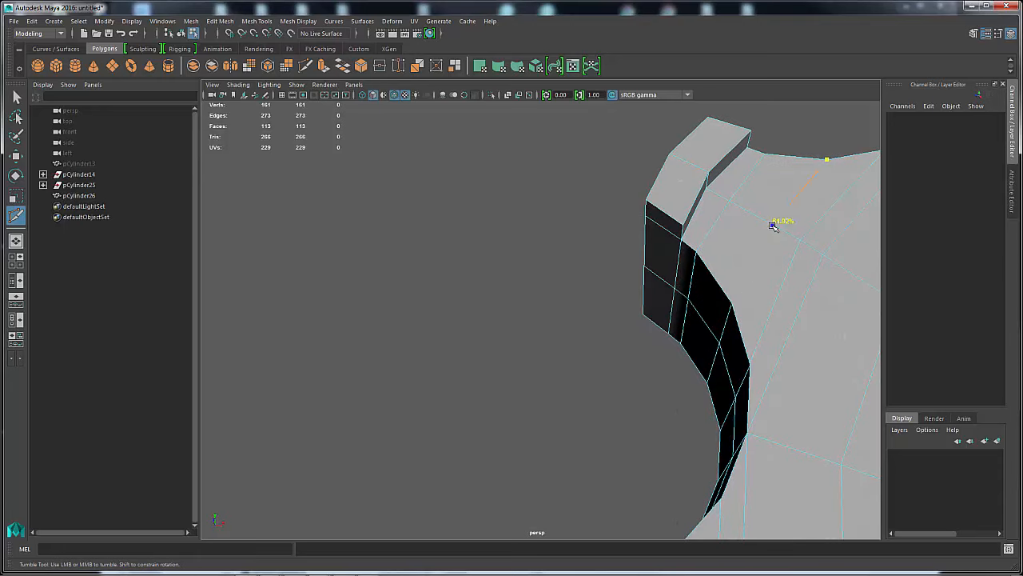
click(733, 305)
key(Return)
Step: Inspect the new cuts on the front face and around all the teeth of the quarter wheel
alt+drag(840, 297, 742, 336)
alt+right_drag(743, 335, 678, 334)
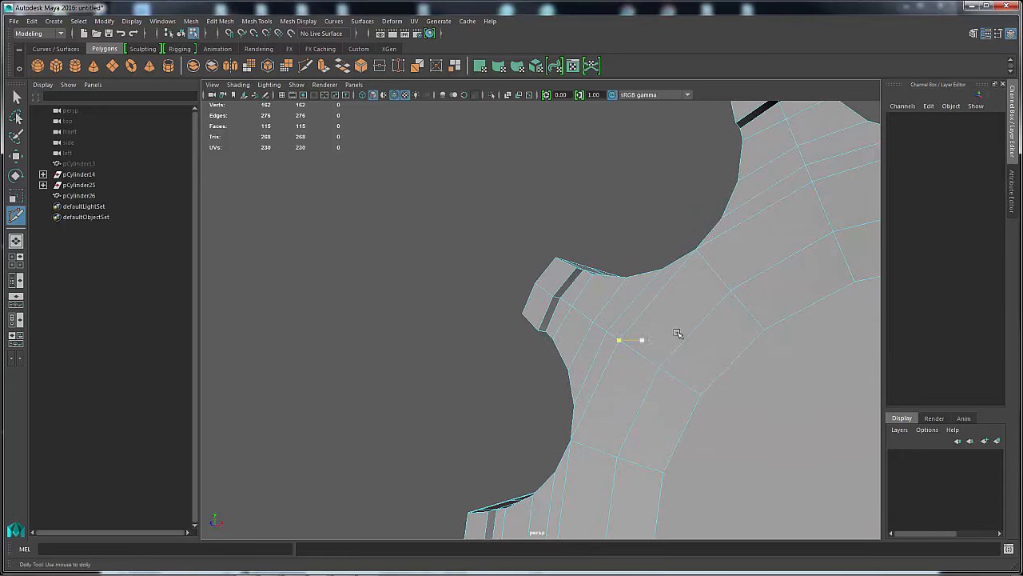
alt+drag(678, 333, 722, 356)
scroll(697, 288, up, 3)
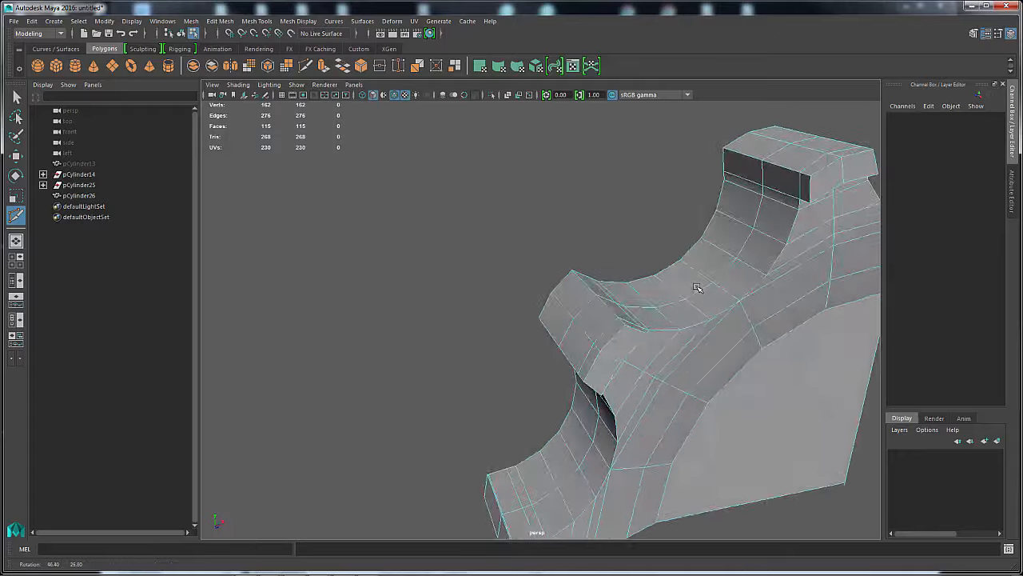
alt+drag(697, 288, 632, 301)
scroll(577, 294, up, 3)
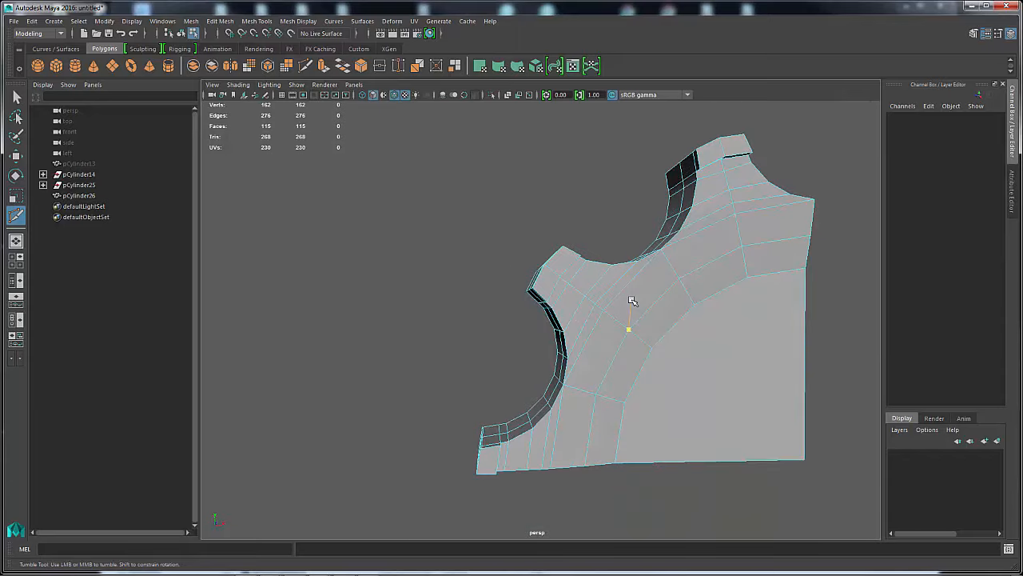
click(694, 304)
key(Return)
Step: Leave the cutting tool, select the quarter wheel as a whole object and delete its construction history
key(q)
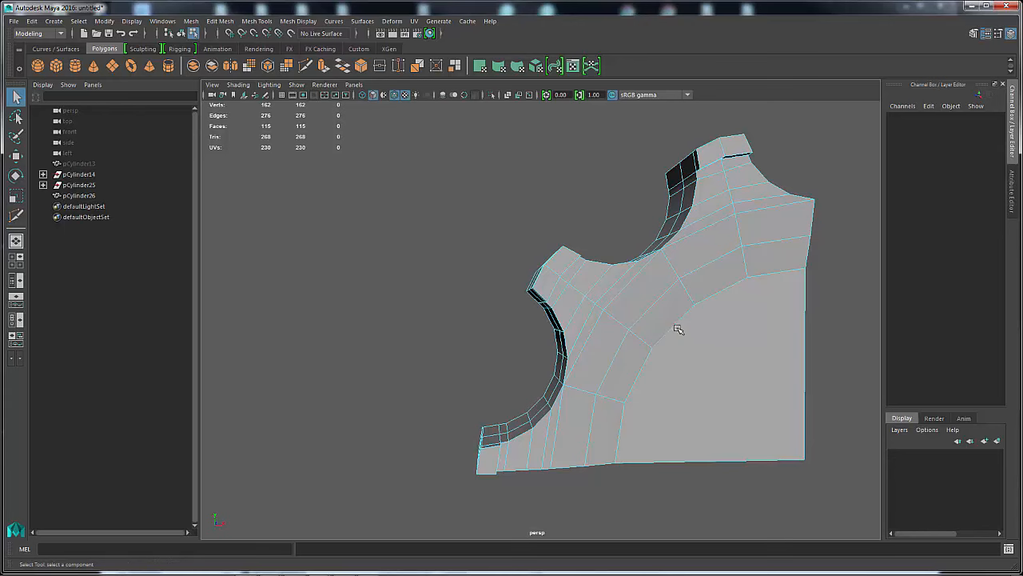
right_drag(694, 258, 739, 244)
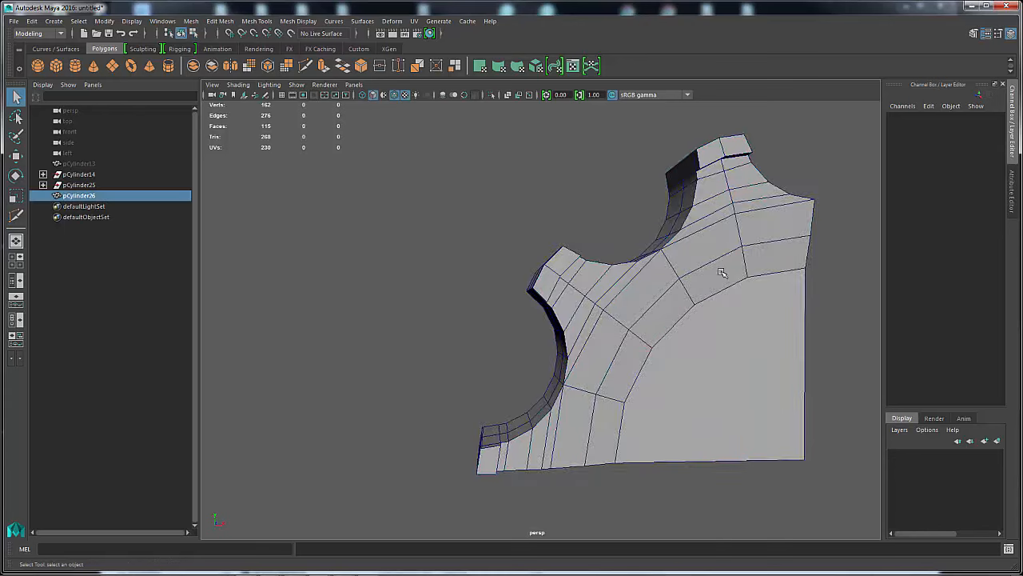
alt+drag(756, 330, 757, 307)
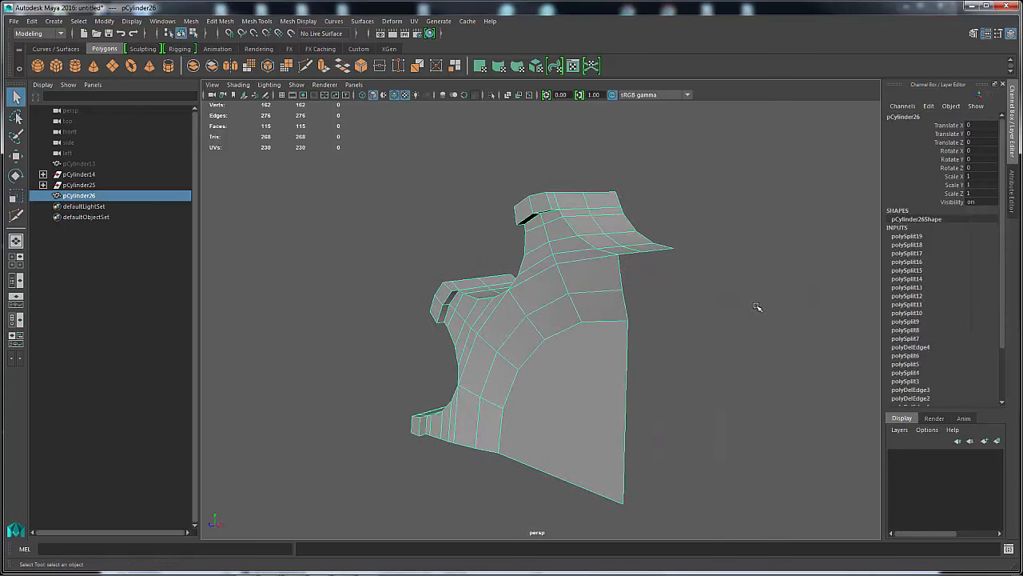
alt+drag(661, 304, 564, 273)
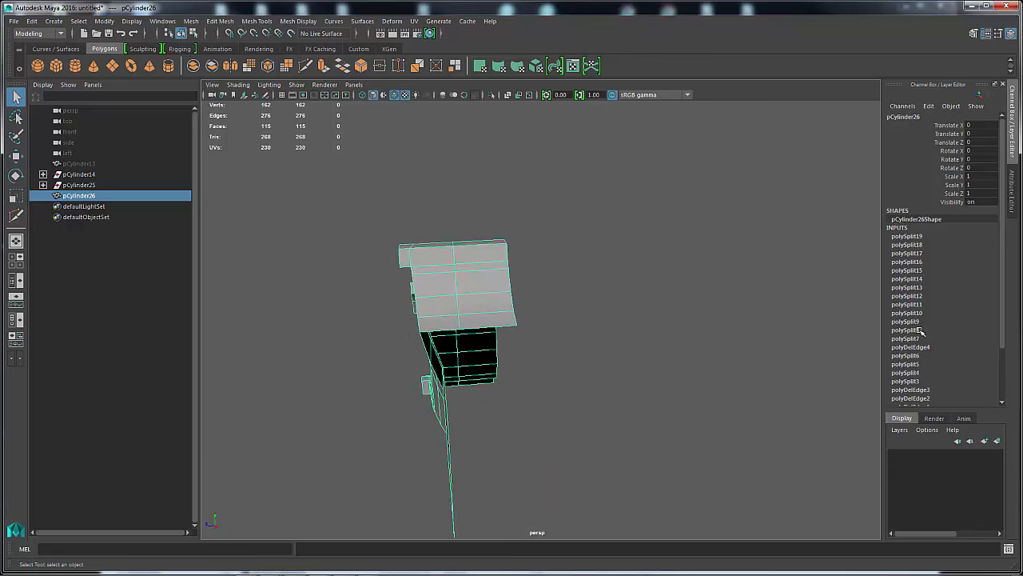
alt+drag(592, 320, 632, 328)
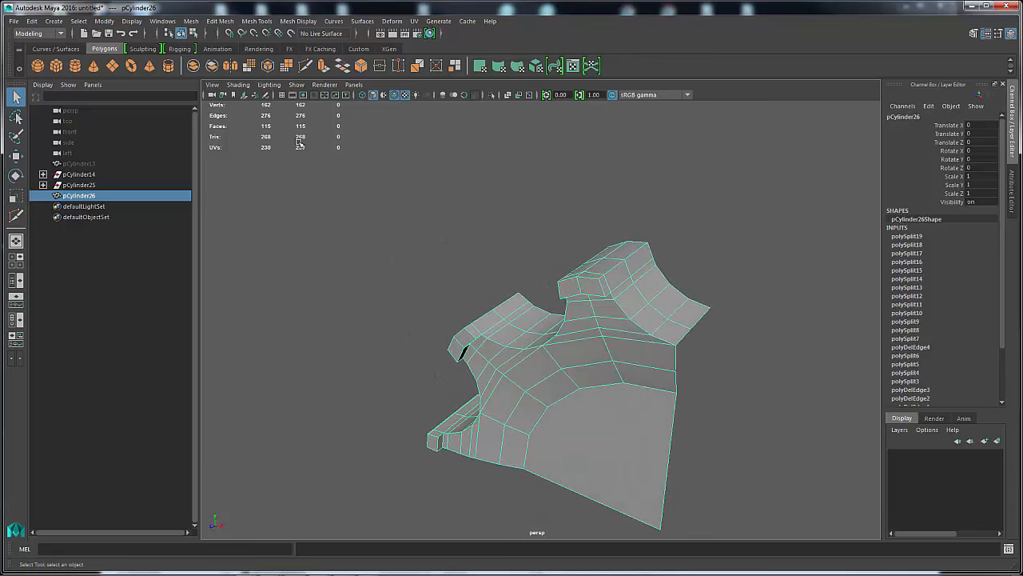
alt+drag(483, 288, 544, 280)
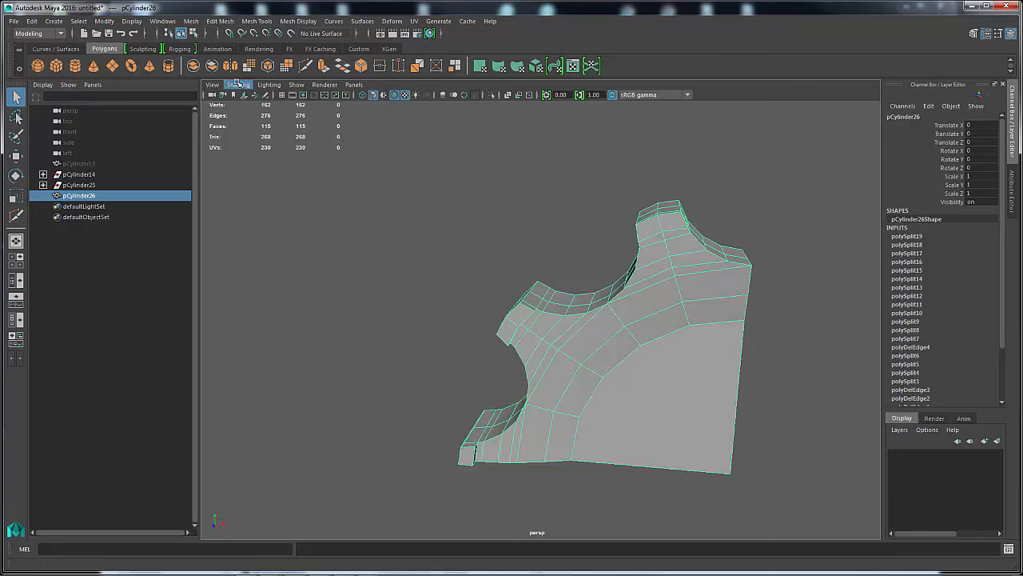
alt+drag(478, 239, 447, 240)
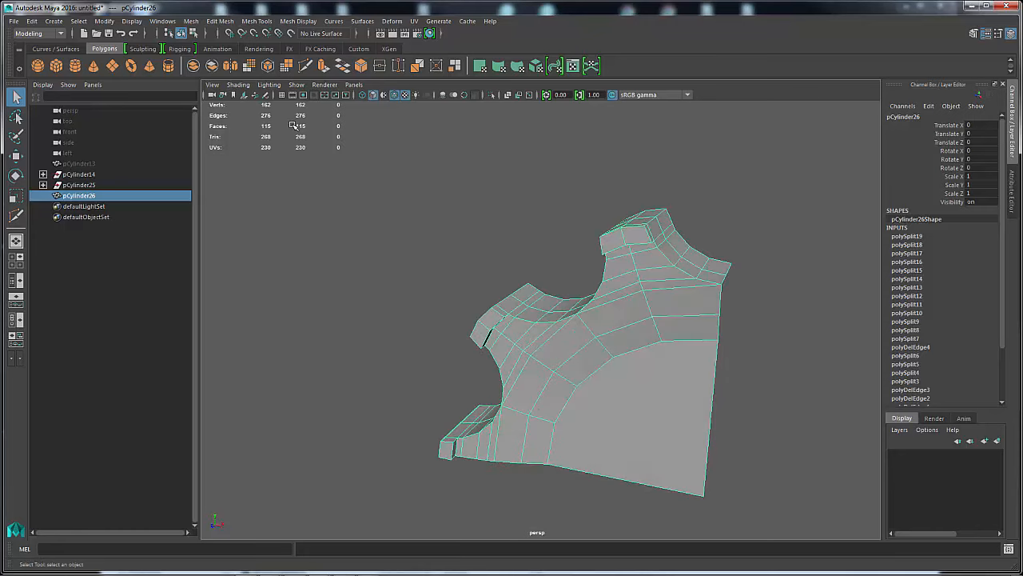
click(32, 20)
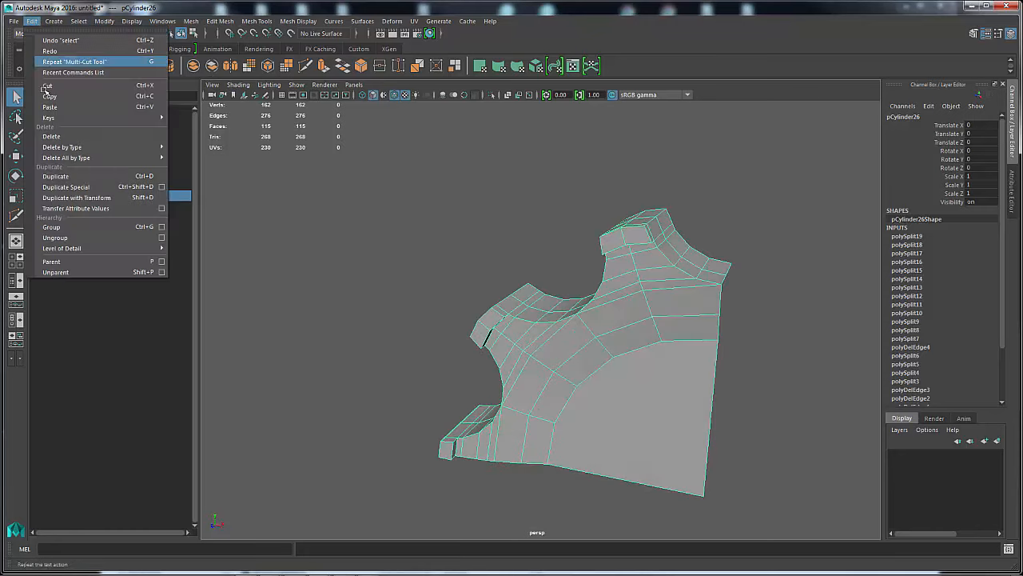
mouse_move(61, 147)
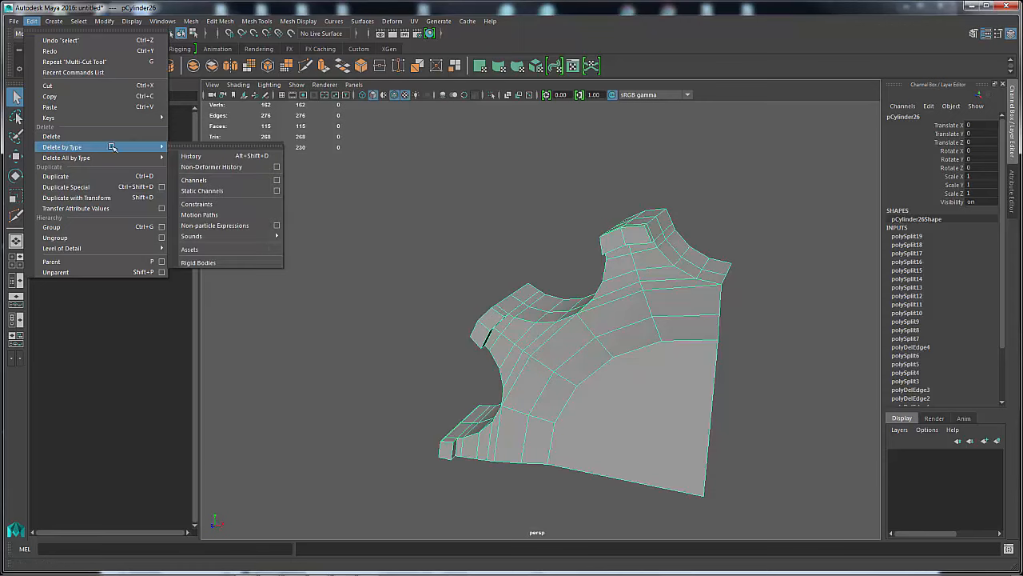
click(217, 157)
alt+drag(466, 241, 569, 261)
alt+drag(516, 419, 530, 384)
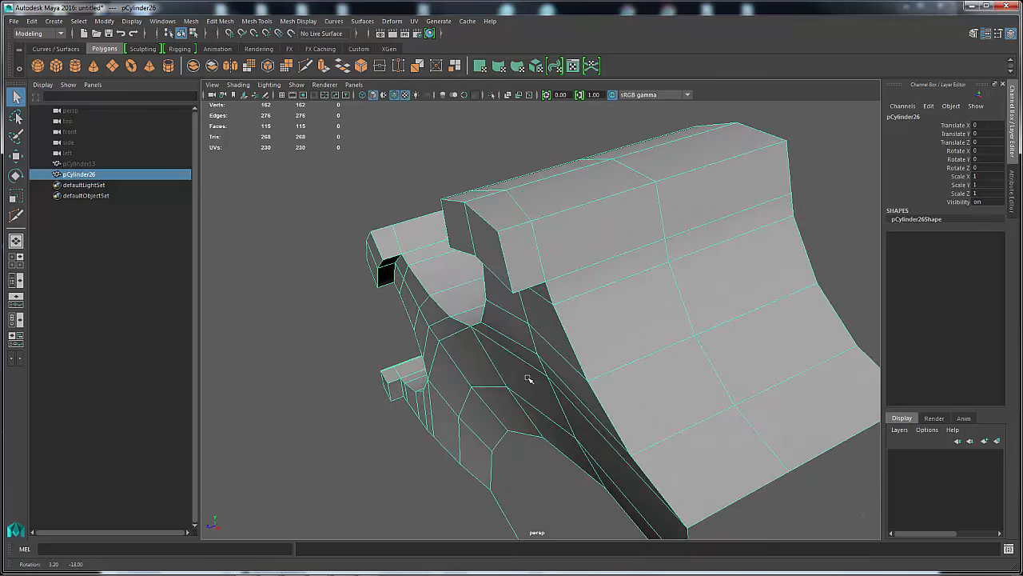
Step: Select the three vertices of the uppermost tooth's side edge line and snap them along Z to the neighbouring groove vertex
right_drag(551, 249, 499, 223)
click(533, 230)
right_click(535, 223)
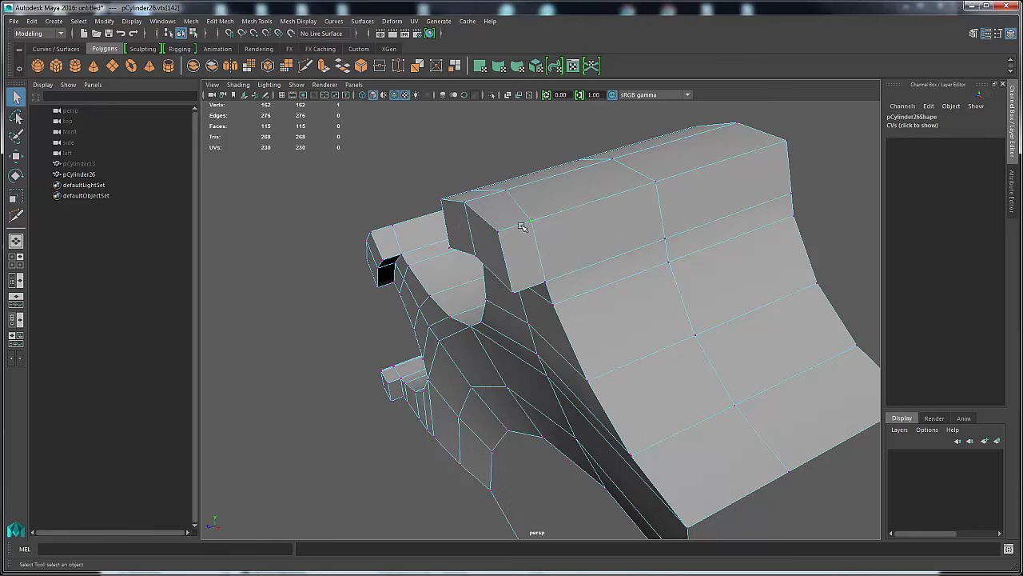
alt+drag(524, 227, 756, 256)
shift+click(766, 341)
alt+middle_drag(757, 255, 596, 302)
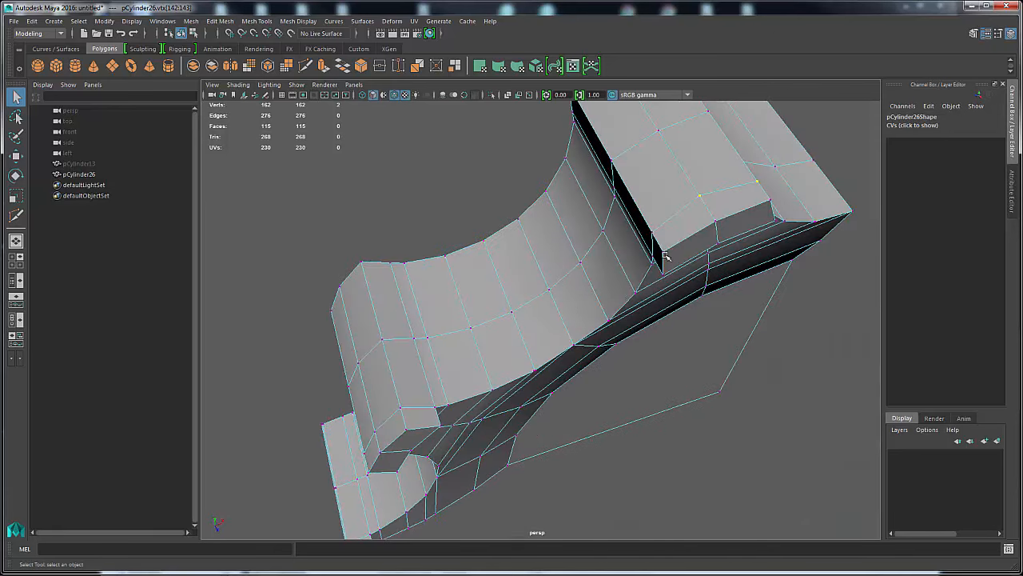
alt+drag(557, 255, 507, 313)
key(w)
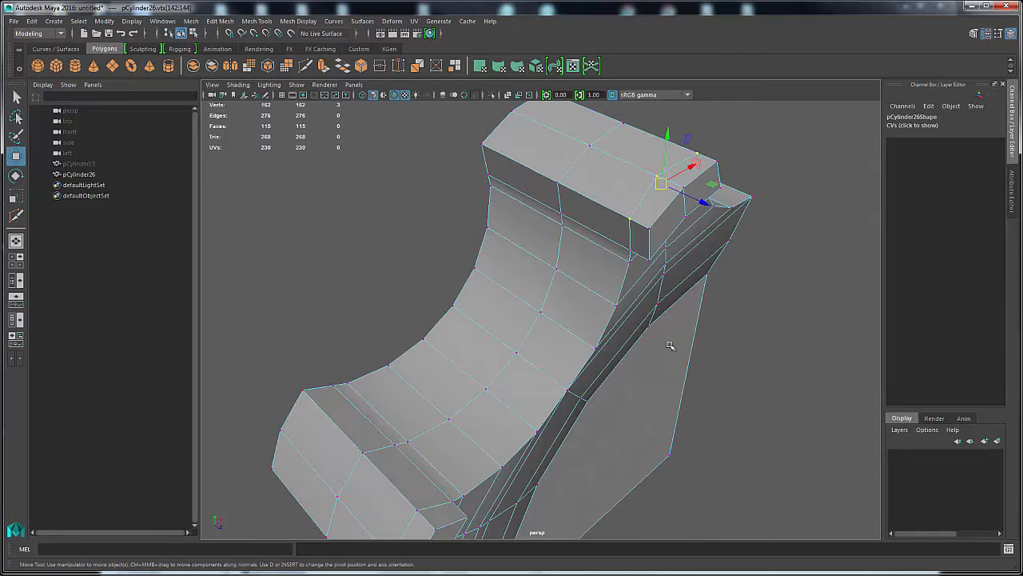
click(761, 355)
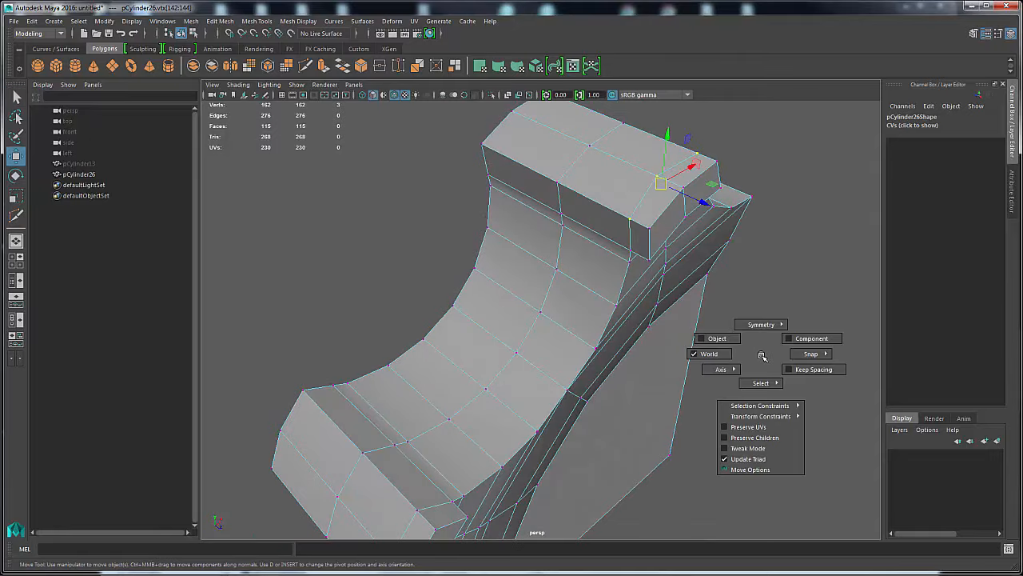
drag(761, 355, 780, 318)
drag(707, 208, 632, 253)
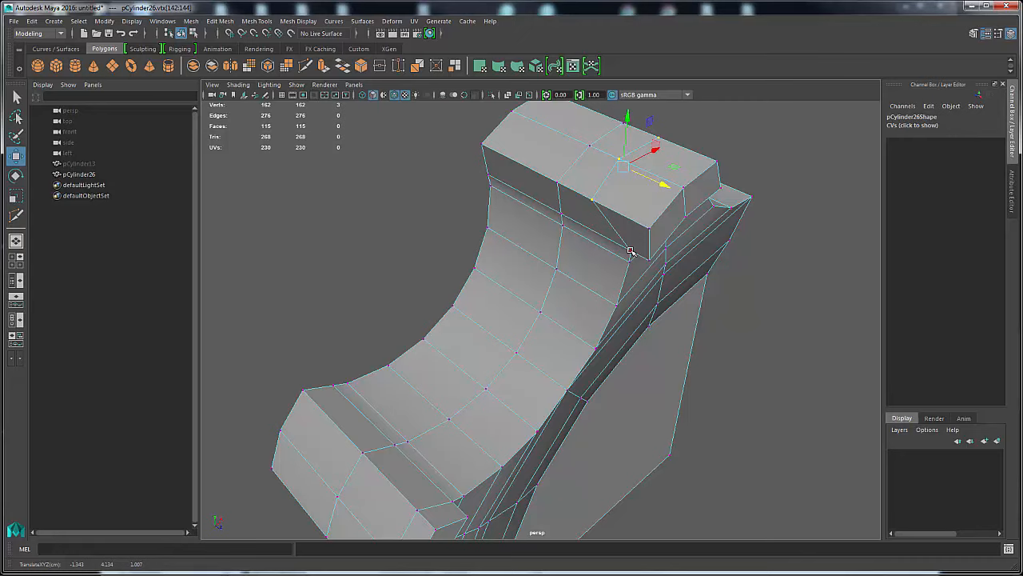
key(v)
middle_click(631, 251)
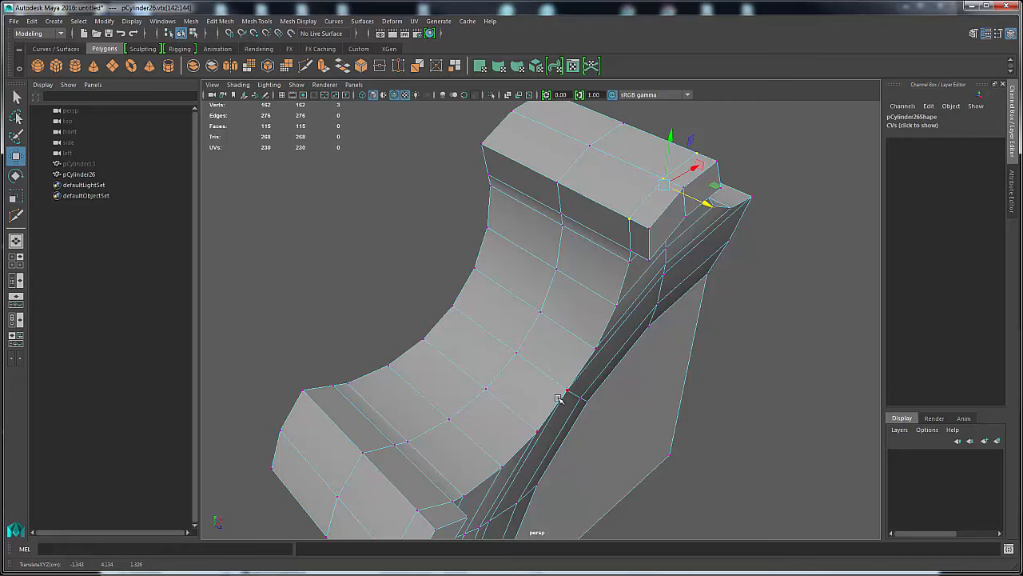
Step: Snap the three matching side edge line vertices on the middle tooth along Z to its groove vertex
alt+drag(568, 390, 622, 235)
alt+right_drag(696, 184, 741, 231)
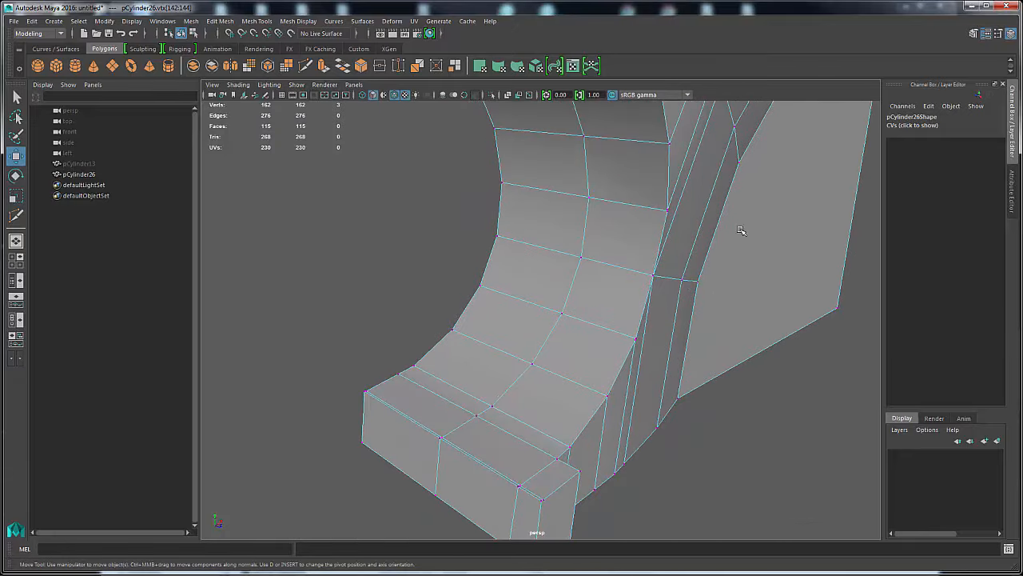
alt+right_drag(815, 273, 720, 388)
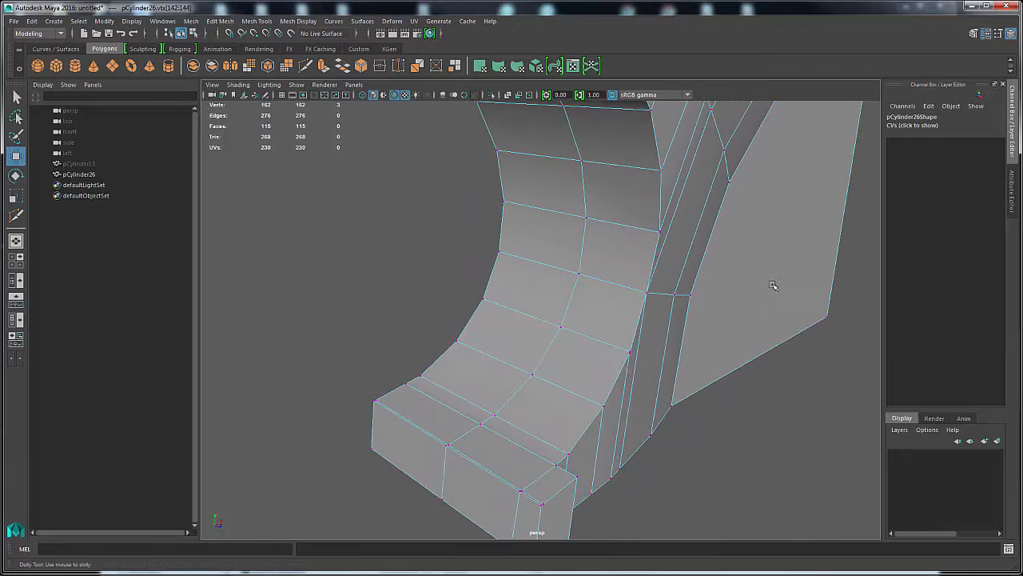
alt+right_drag(772, 283, 743, 386)
alt+middle_drag(743, 386, 782, 281)
scroll(562, 373, up, 8)
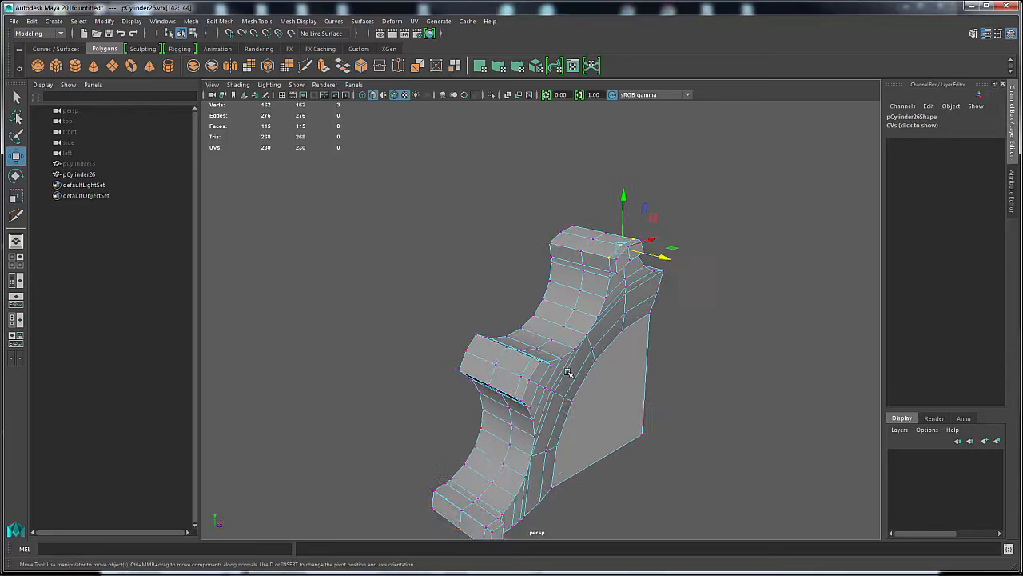
alt+drag(598, 373, 673, 298)
scroll(610, 288, up, 5)
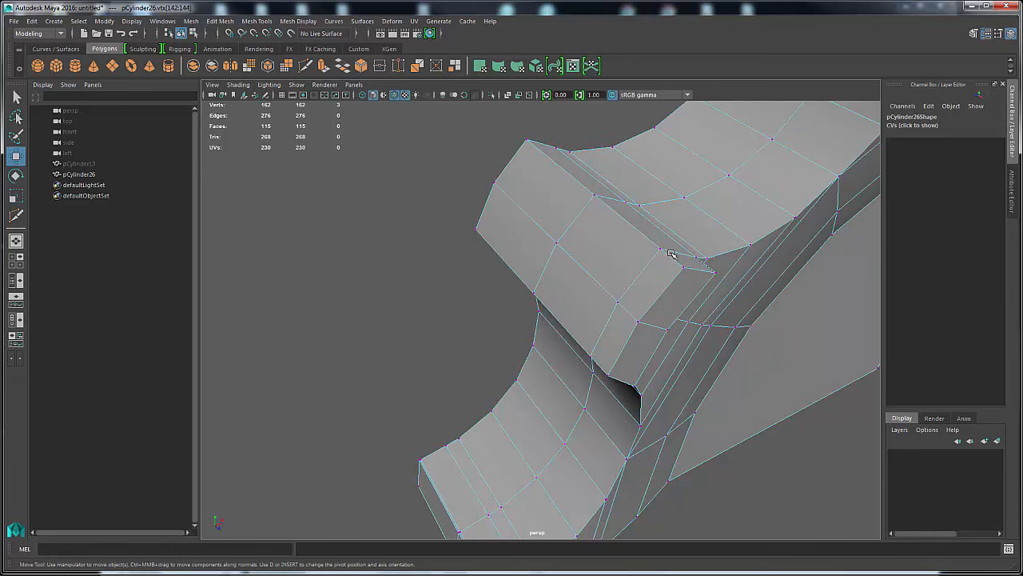
click(661, 249)
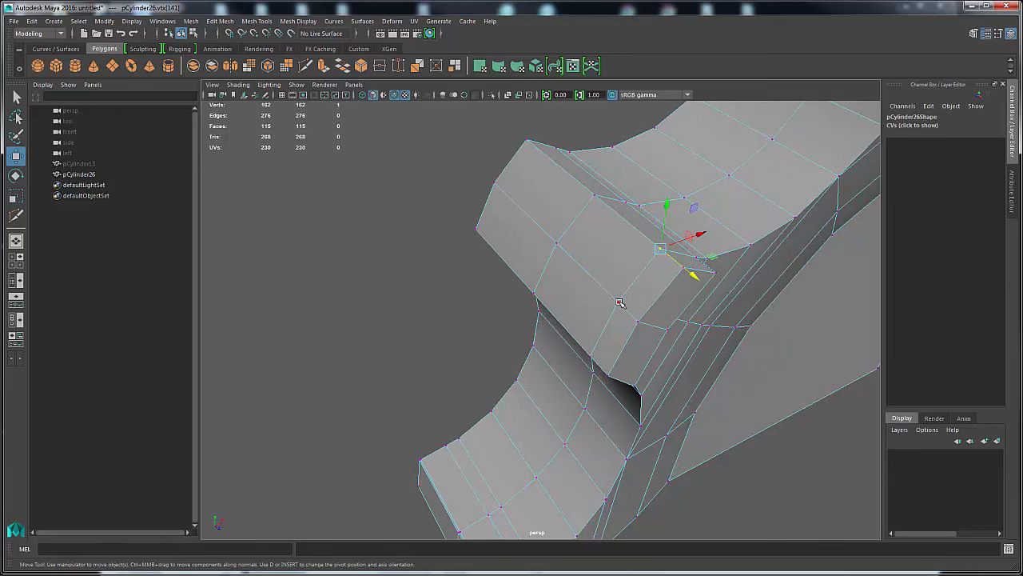
shift+click(618, 302)
shift+click(591, 357)
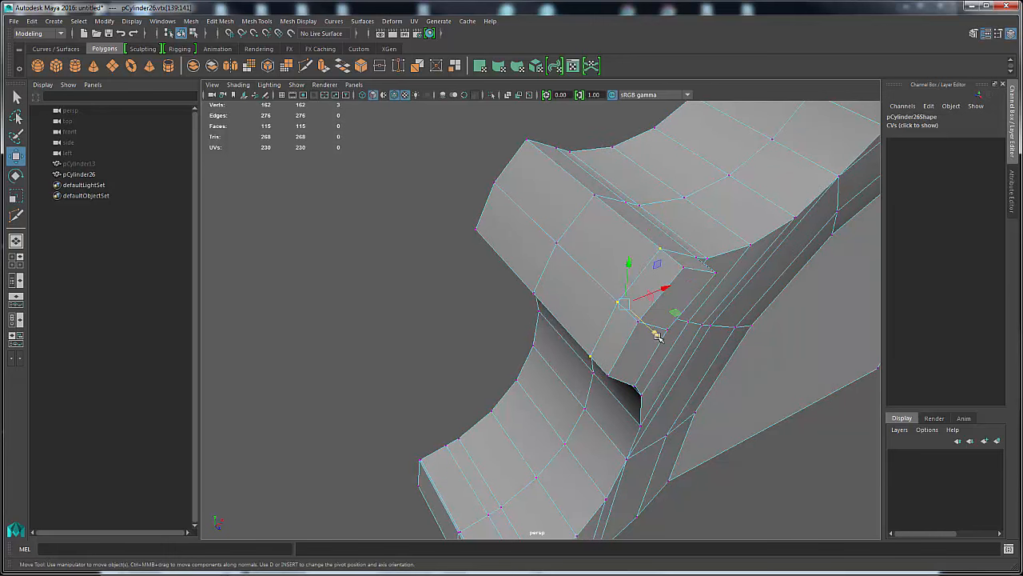
drag(656, 336, 710, 253)
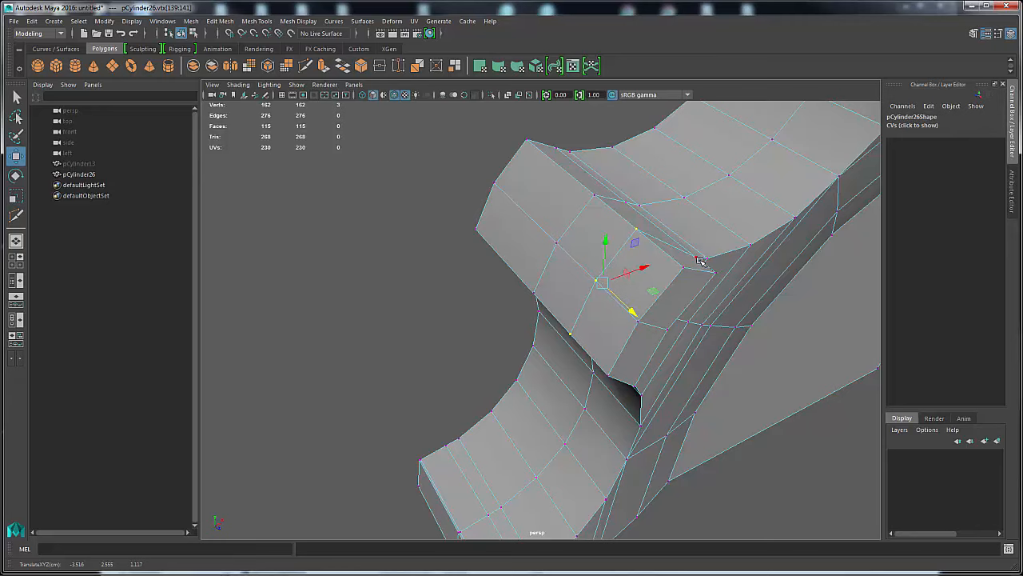
key(v)
middle_drag(696, 258, 700, 263)
Step: Try to slide the side edge line's vertices on the lowest tooth's outer face along Z, and undo the move
alt+drag(592, 445, 596, 315)
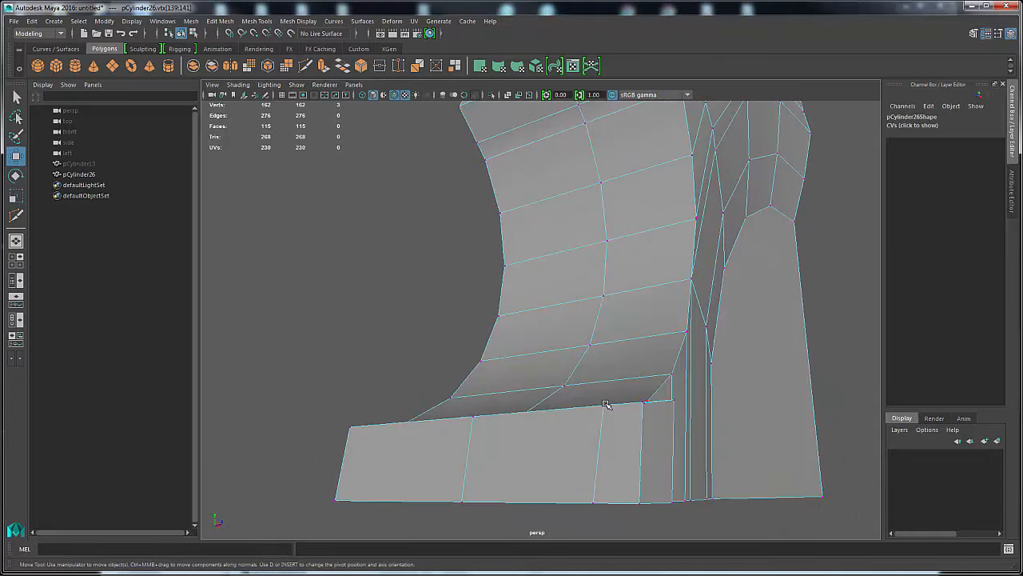
click(606, 404)
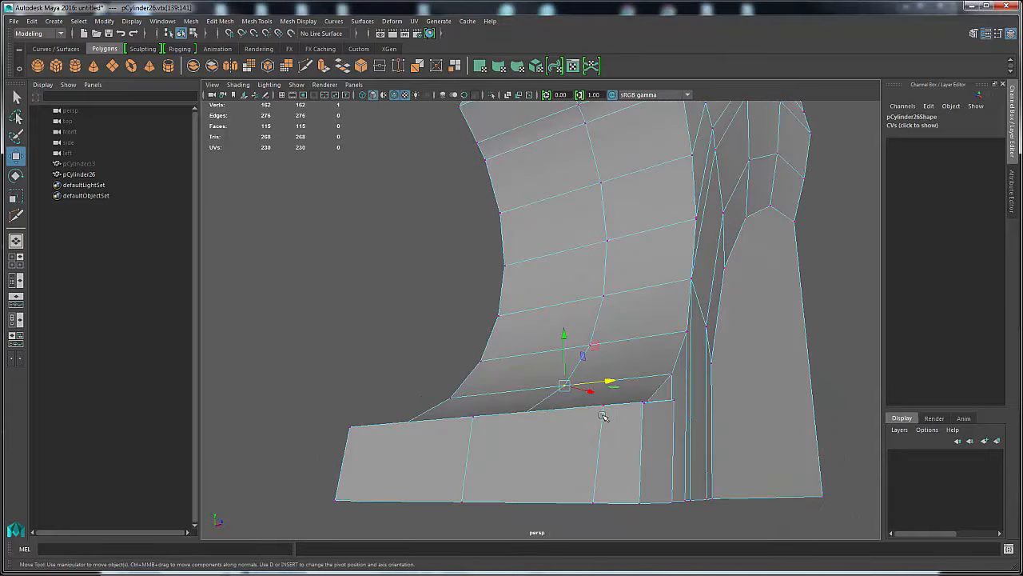
shift+click(592, 501)
drag(626, 433, 576, 427)
key(ctrl+z)
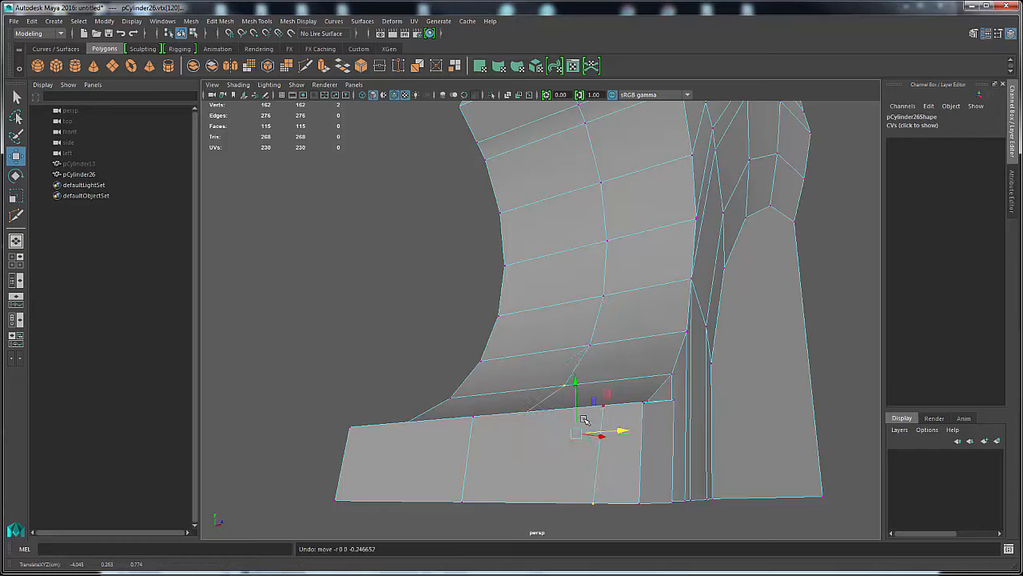
shift+click(564, 386)
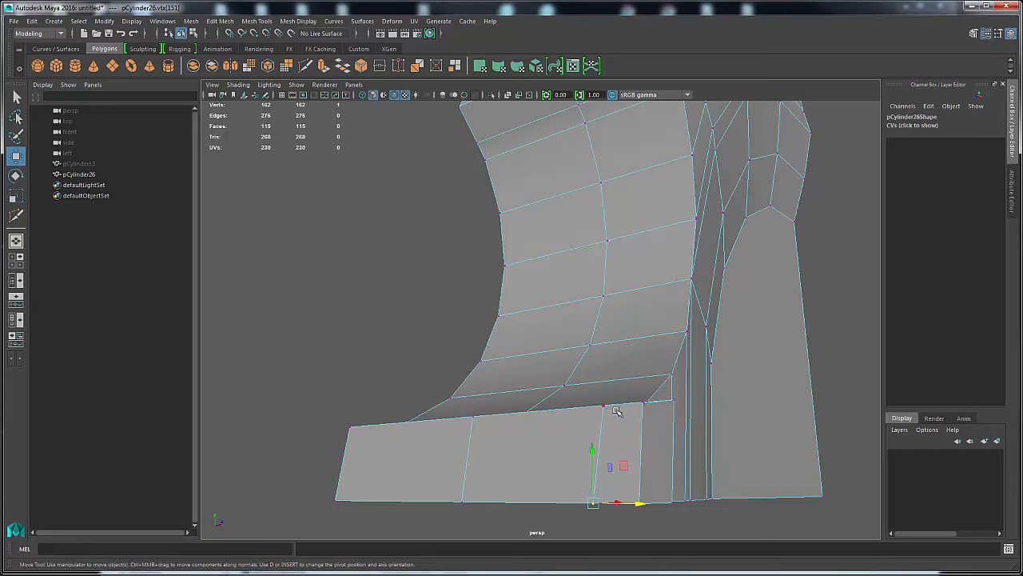
shift+click(604, 407)
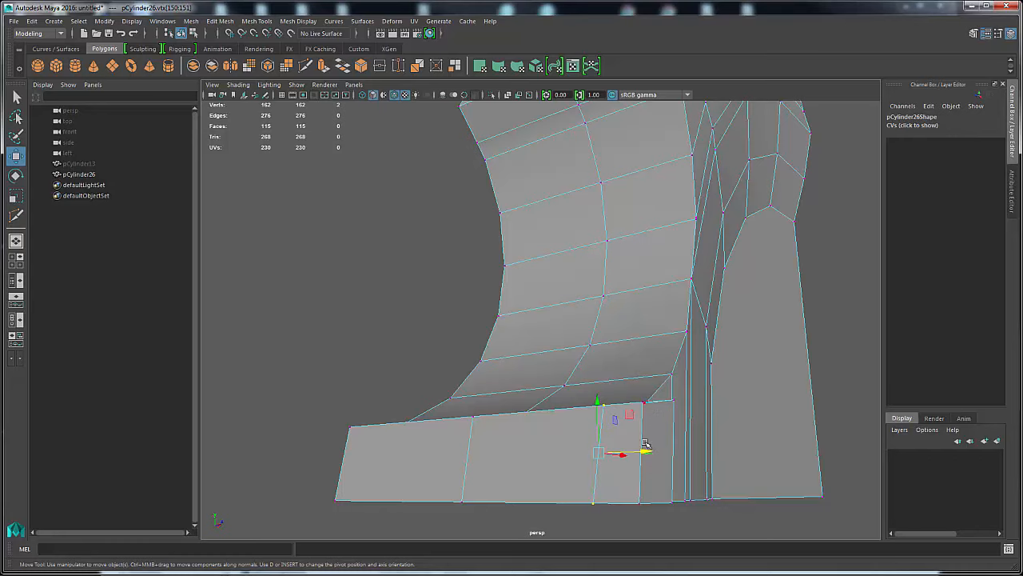
drag(646, 445, 626, 446)
click(672, 371)
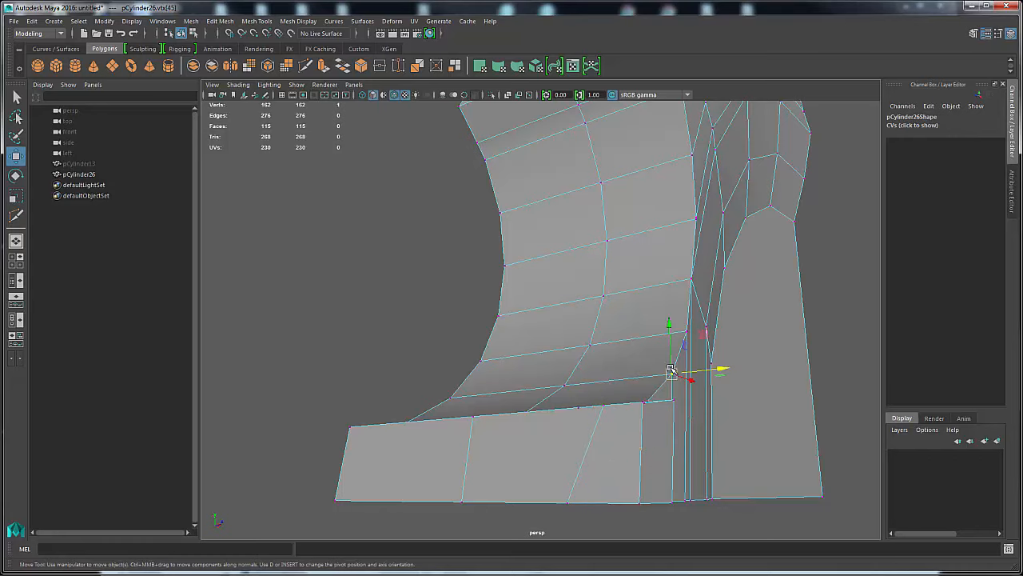
alt+drag(672, 372, 681, 384)
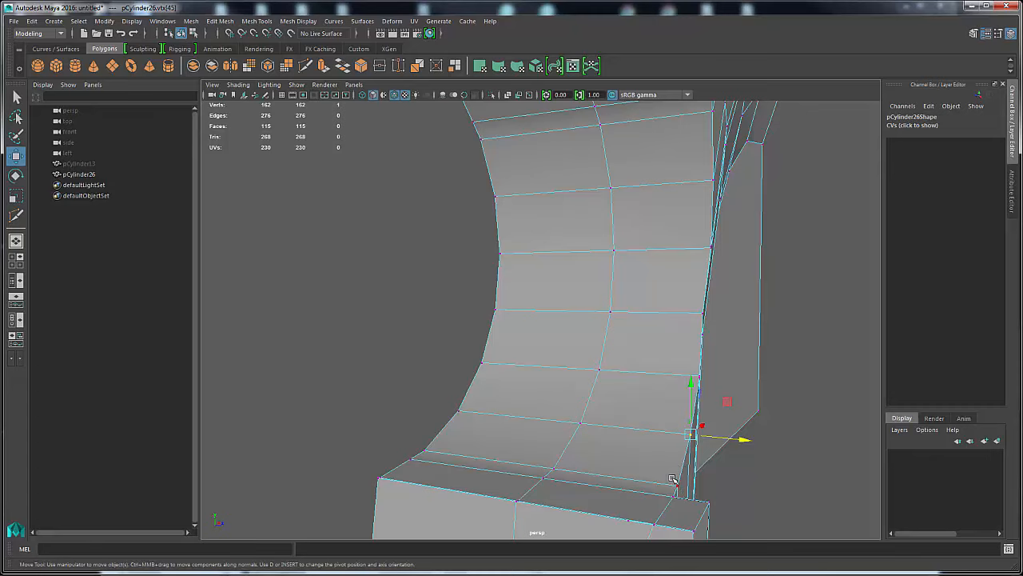
key(ctrl+z)
key(ctrl+z)
Step: Delete the redundant edges running beside the outer rim of the lowest tooth's upper face
alt+drag(624, 461, 622, 403)
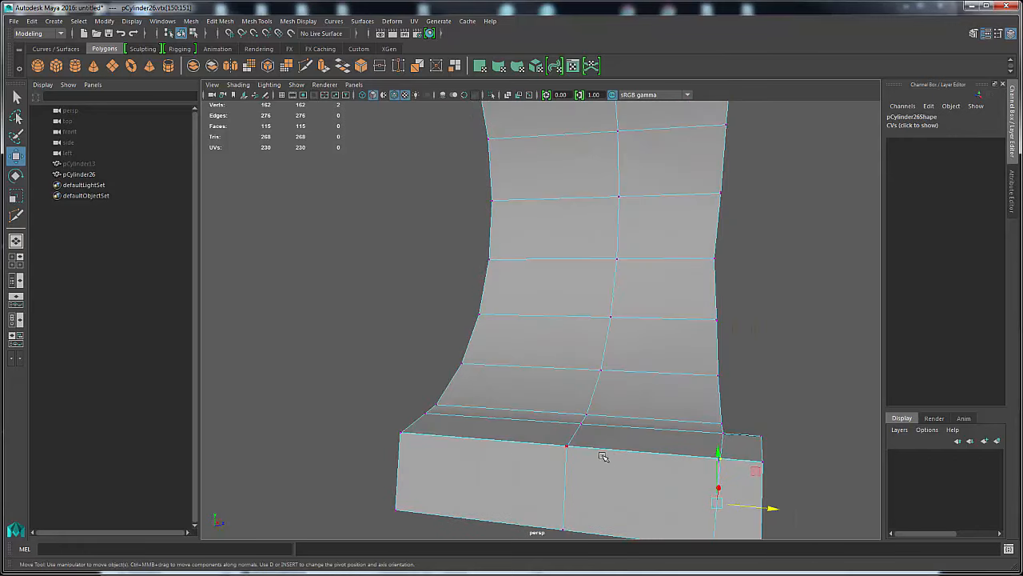
alt+drag(604, 457, 454, 473)
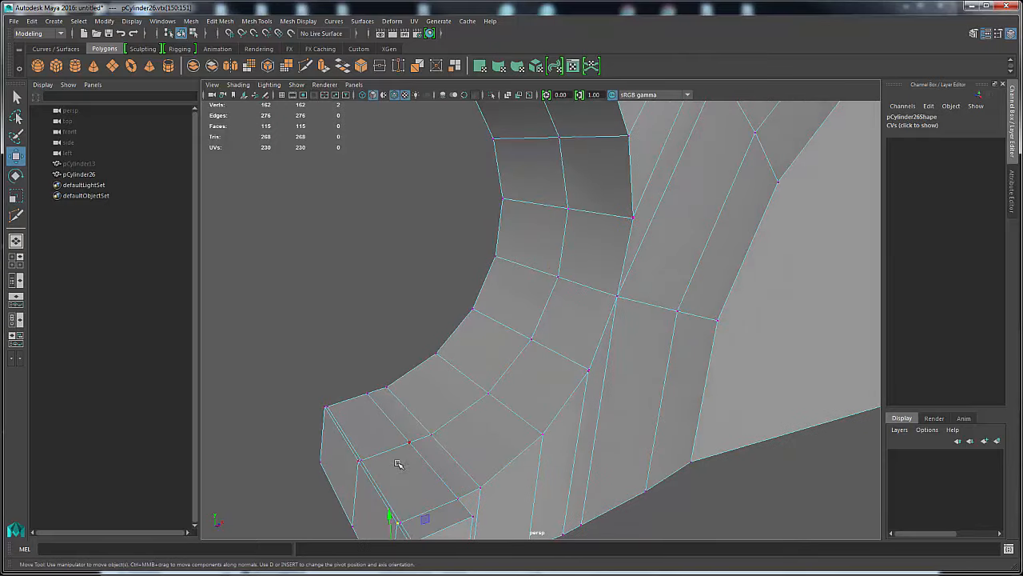
right_drag(398, 464, 395, 236)
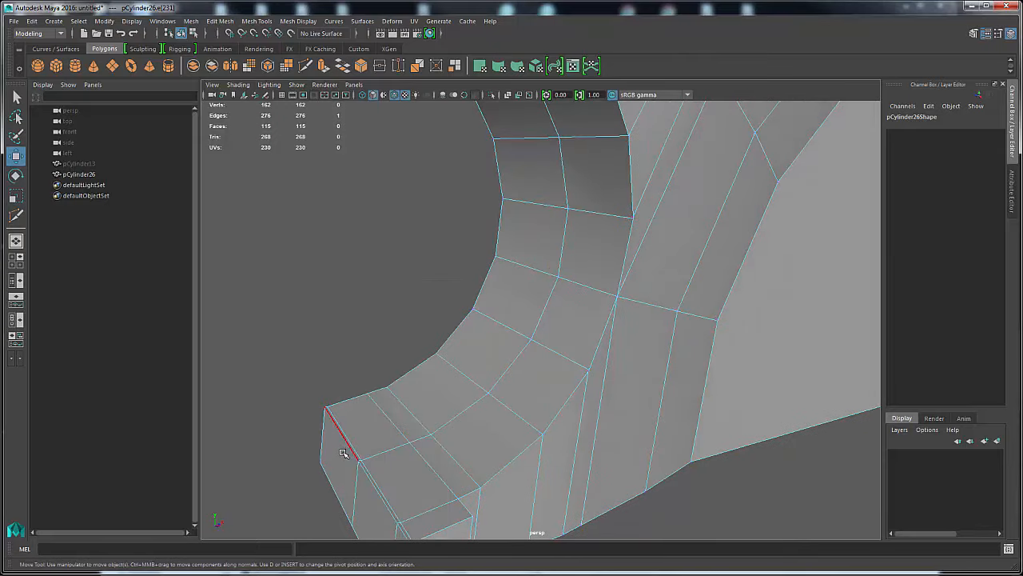
click(356, 447)
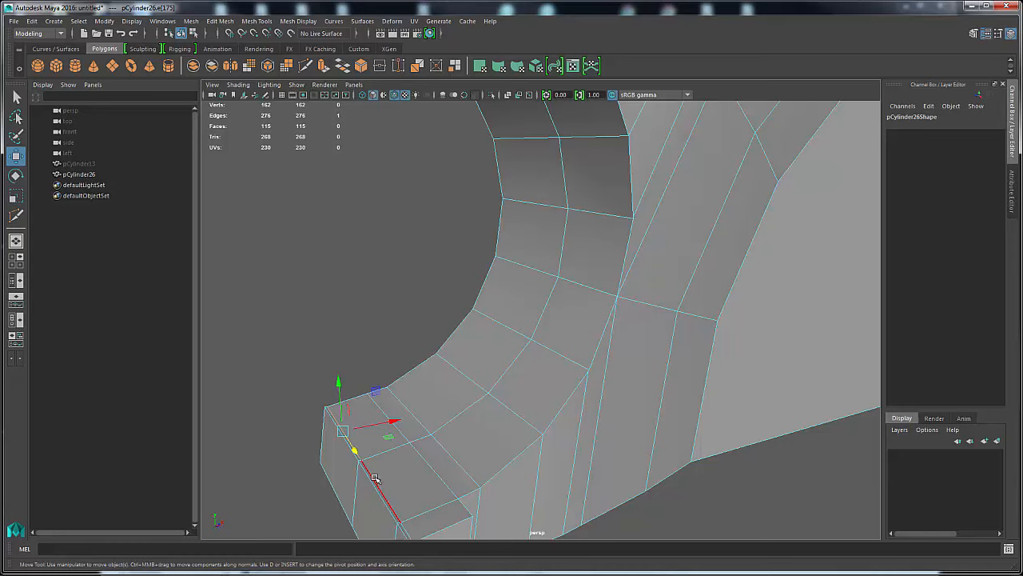
key(ctrl+z)
click(358, 456)
mouse_move(389, 413)
ctrl+right_down()
mouse_move(340, 412)
mouse_move(391, 408)
mouse_move(354, 429)
mouse_move(390, 414)
mouse_move(375, 404)
ctrl+right_up()
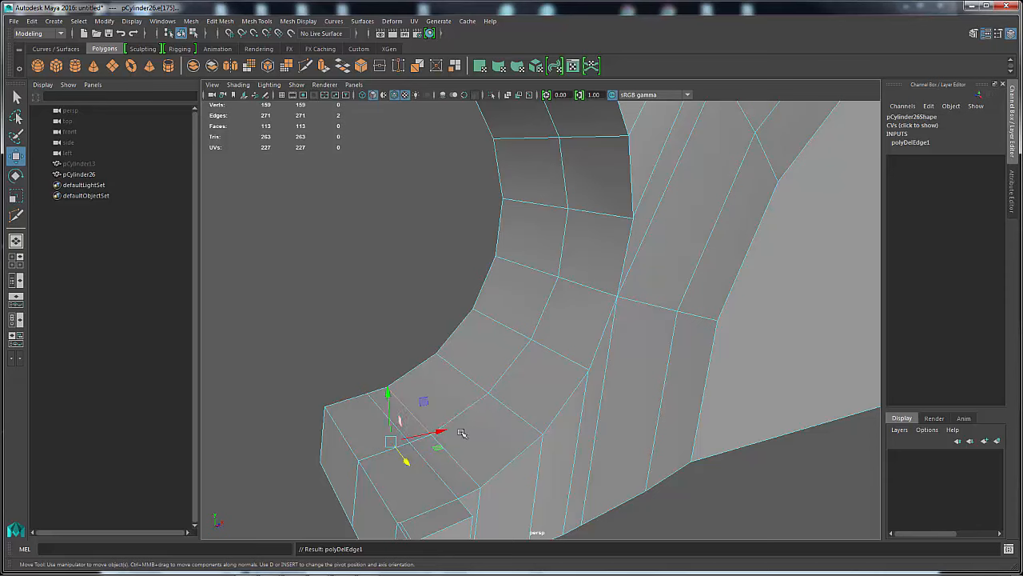
Step: Try to move the two side edge line vertices of the lowest tooth's outer face along Z together
alt+drag(461, 432, 592, 398)
right_click(671, 449)
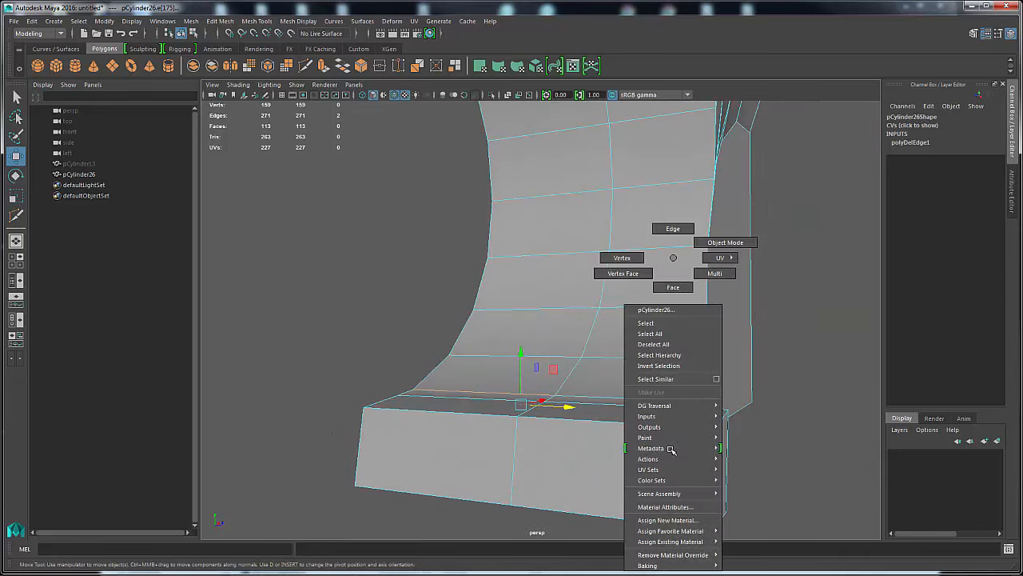
click(622, 258)
click(671, 425)
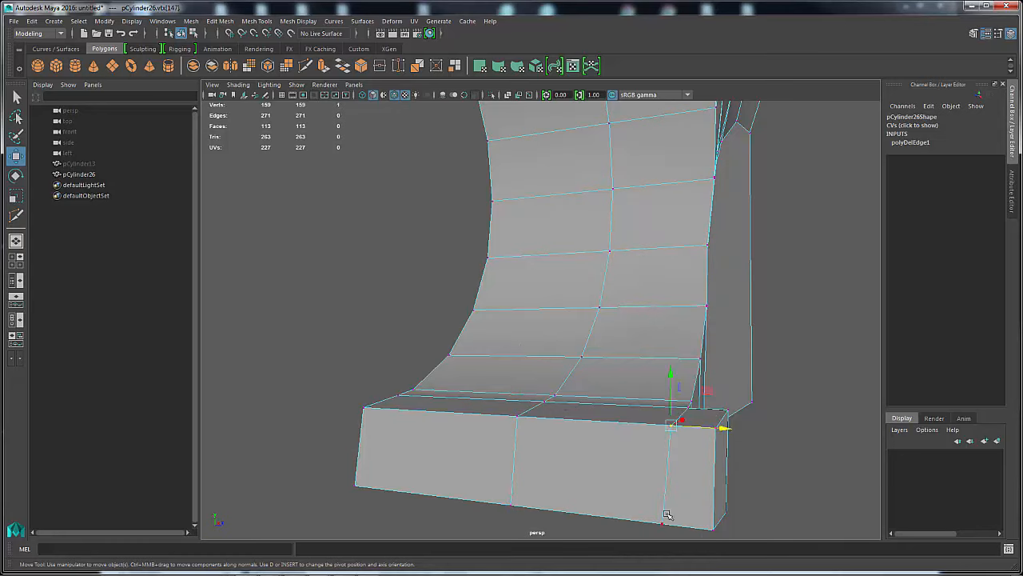
shift+click(664, 523)
drag(714, 477, 690, 478)
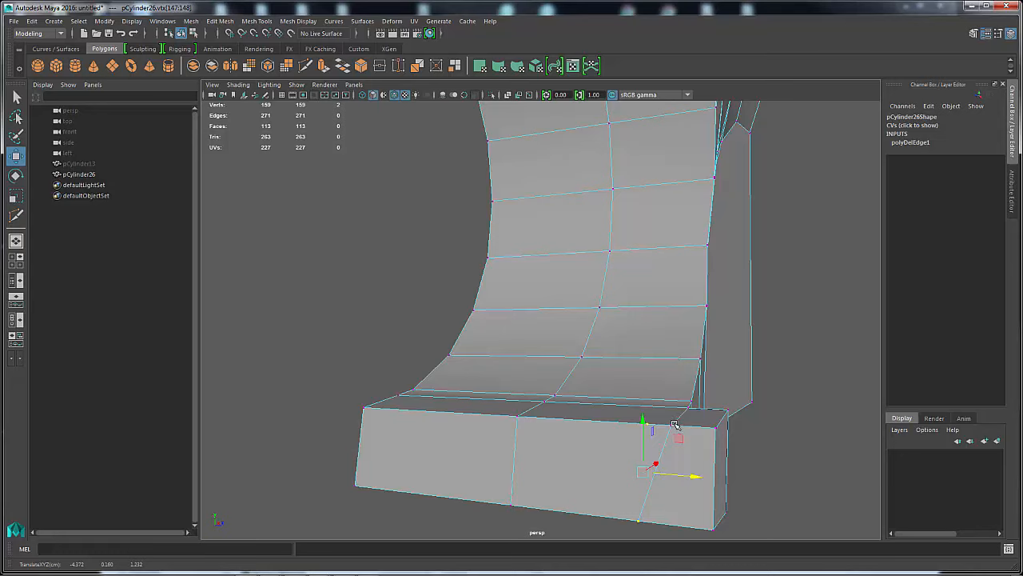
shift+click(694, 415)
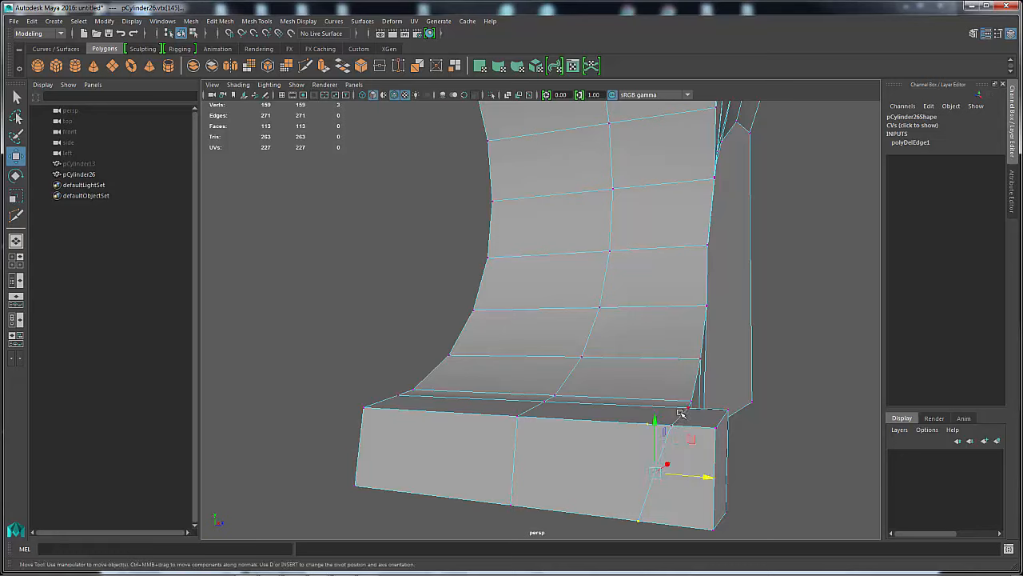
click(783, 429)
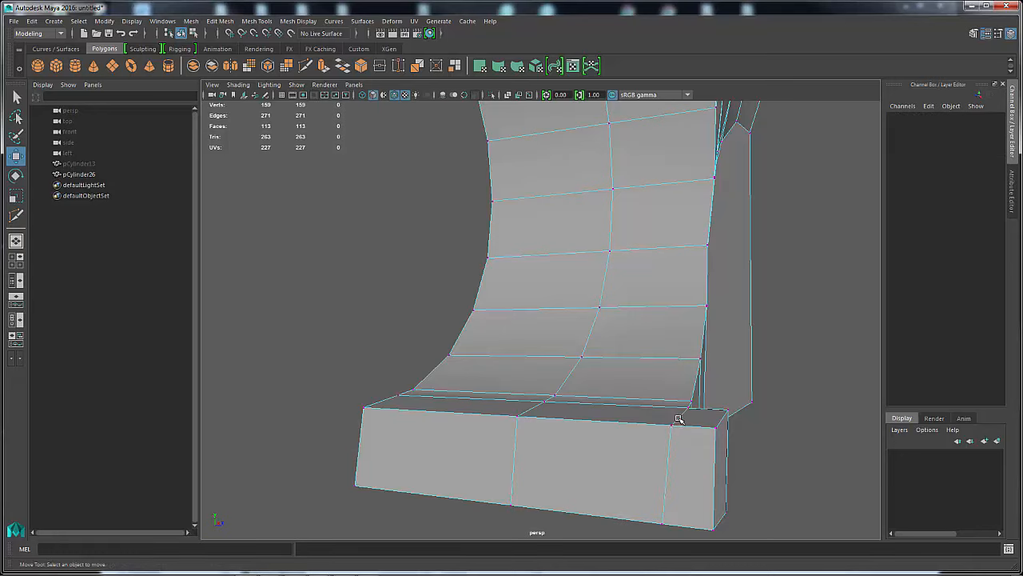
Step: Delete the redundant short edge beside the side edge line's vertex on the rim of the lowest tooth's upper face
right_drag(657, 417, 604, 258)
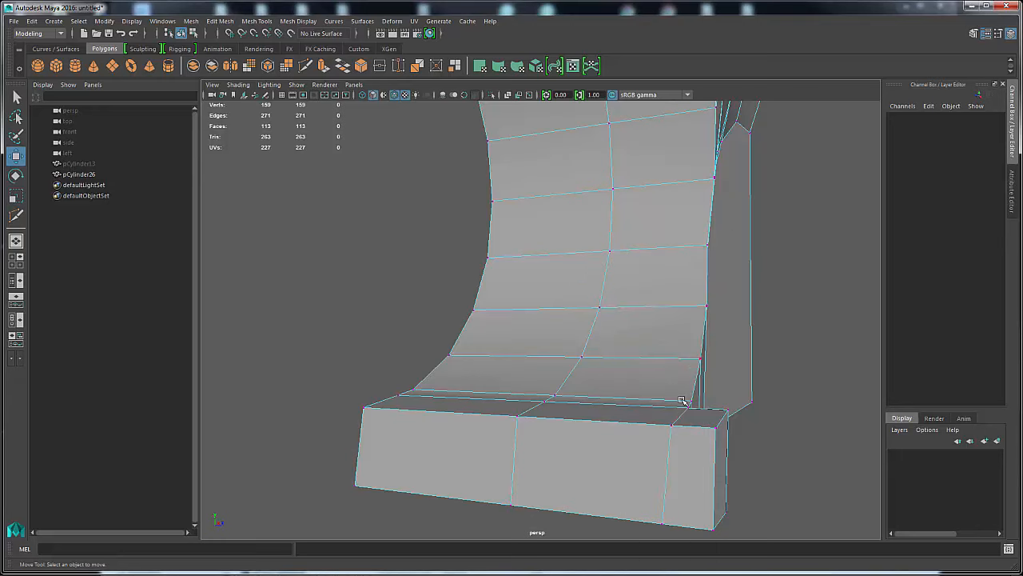
click(669, 433)
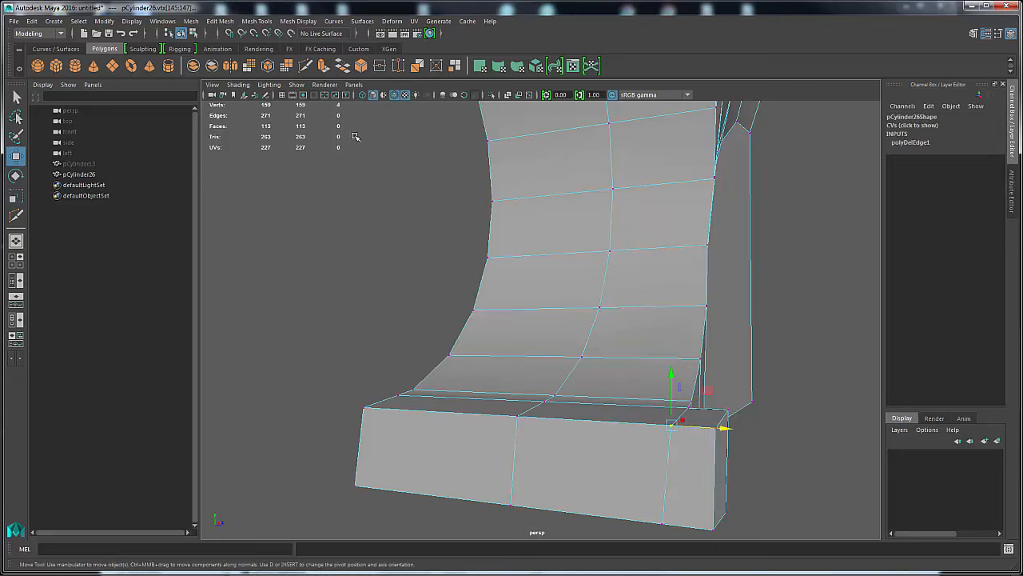
alt+drag(600, 325, 533, 196)
alt+drag(466, 269, 479, 336)
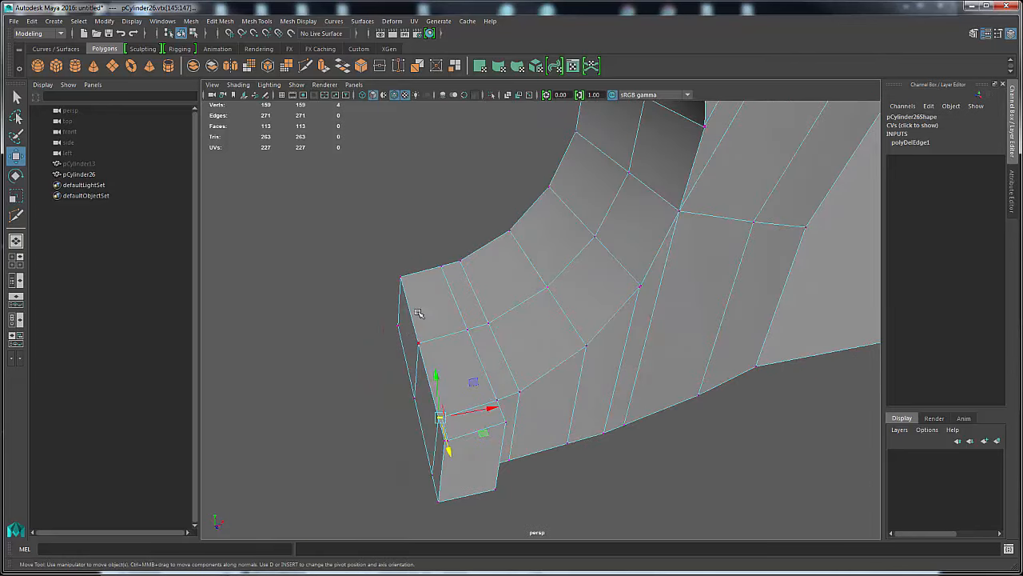
click(349, 410)
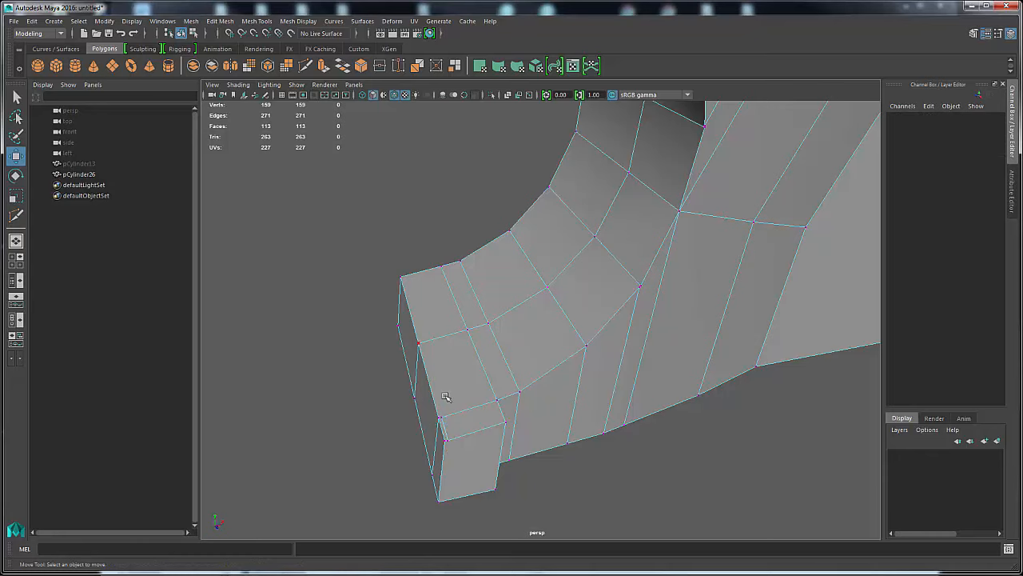
right_drag(445, 427, 447, 231)
click(447, 431)
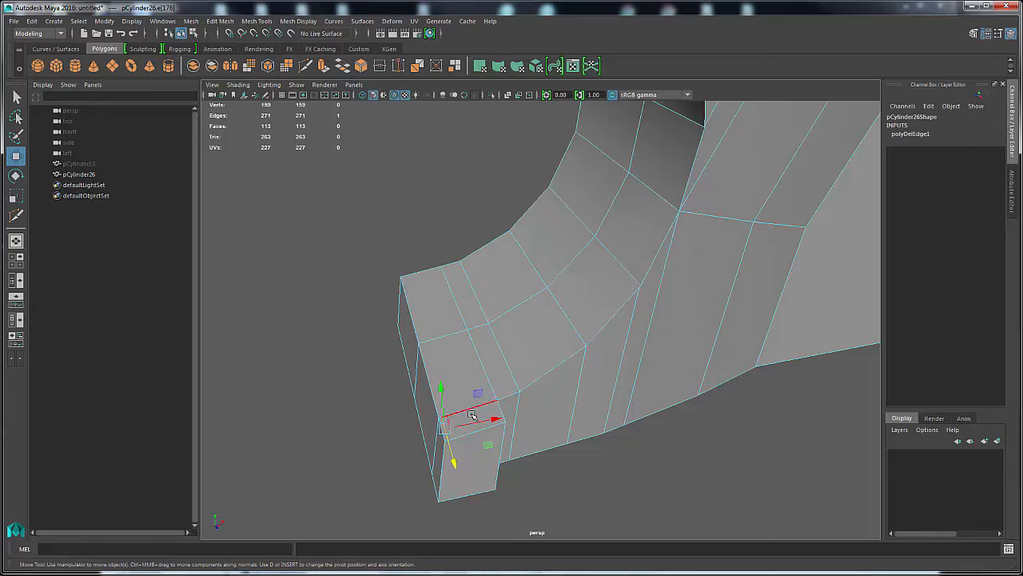
shift+right_drag(464, 377, 470, 399)
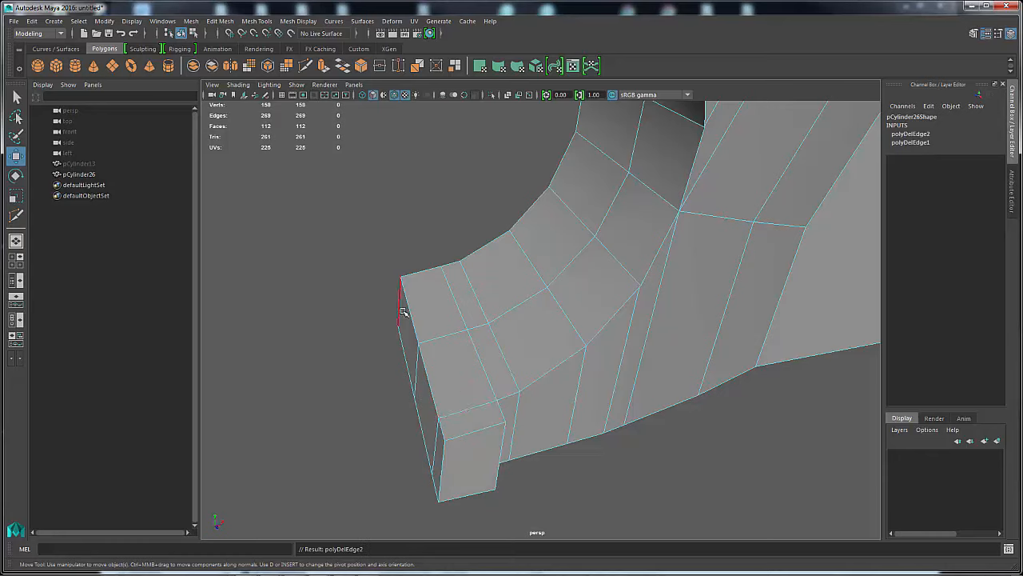
Step: Delete the stray vertices around the lowest tooth's upper face, excluding the outer face's lower corner vertex from the selection
right_drag(435, 257, 386, 257)
drag(347, 224, 472, 457)
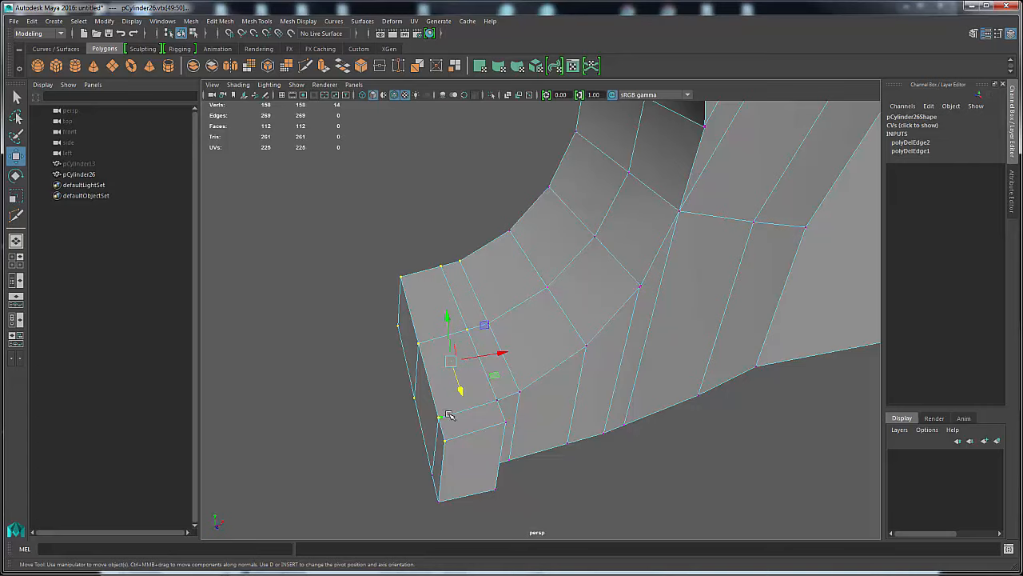
key(Delete)
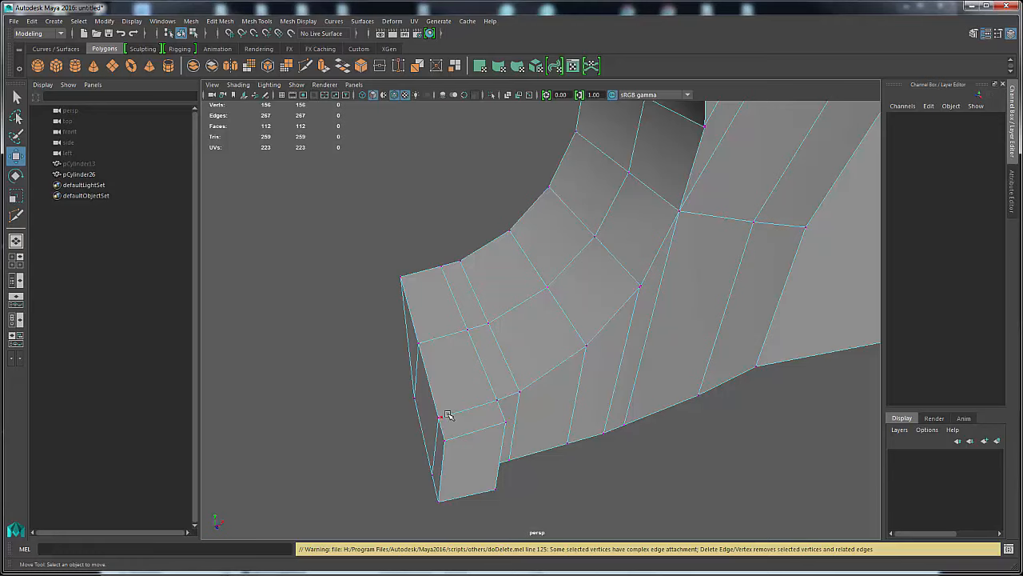
key(ctrl+z)
ctrl+click(398, 327)
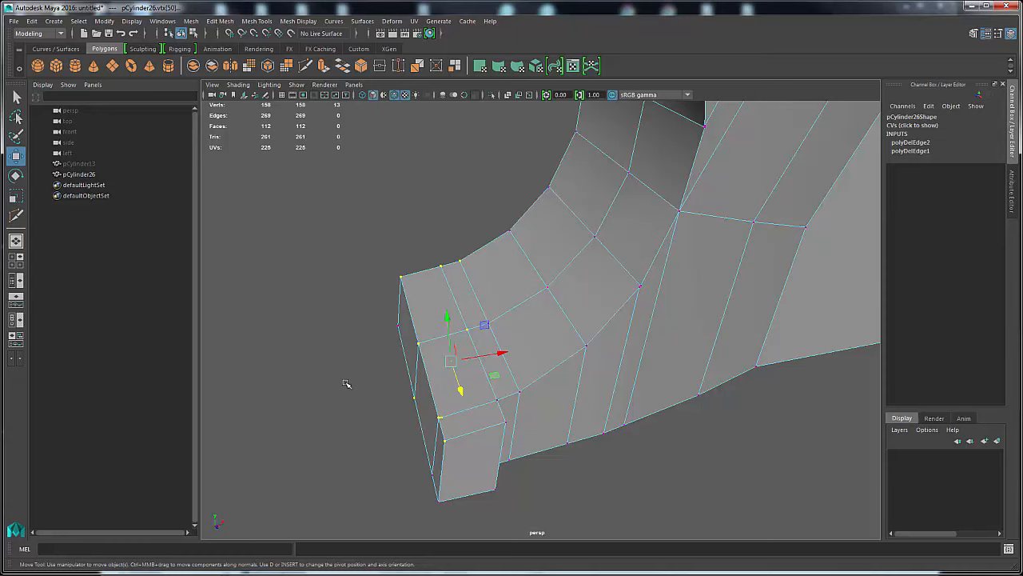
key(Delete)
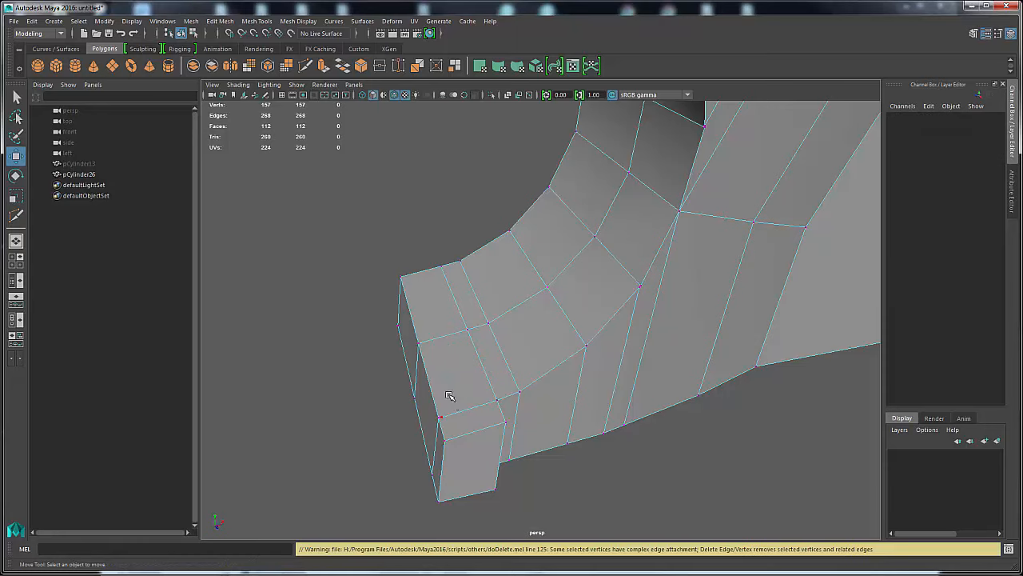
drag(427, 401, 462, 430)
key(Delete)
right_drag(439, 416, 433, 354)
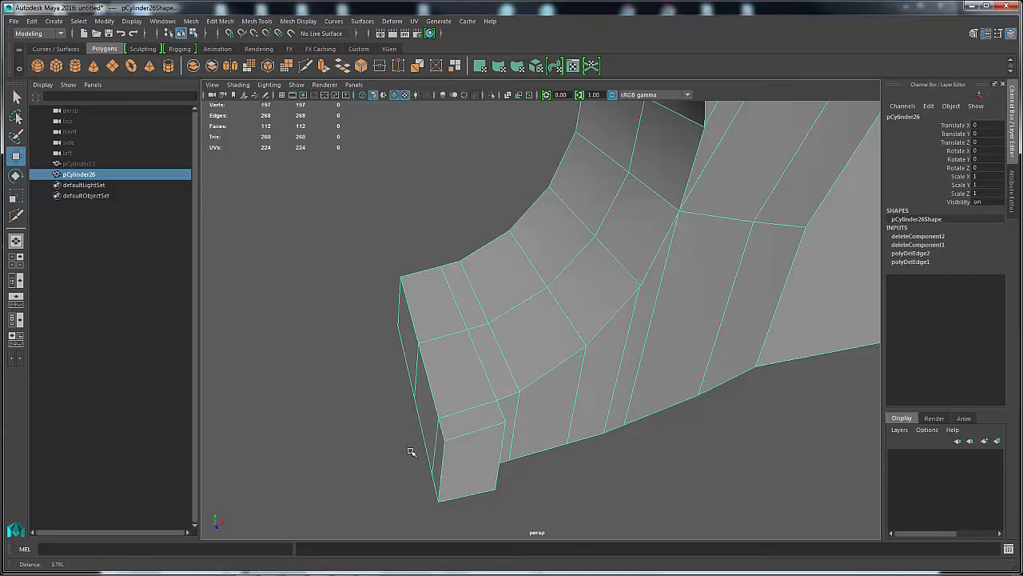
Step: Weld the stray vertex on the lowest tooth's rim onto the side edge line's vertex with the Target Weld tool
alt+drag(411, 452, 661, 340)
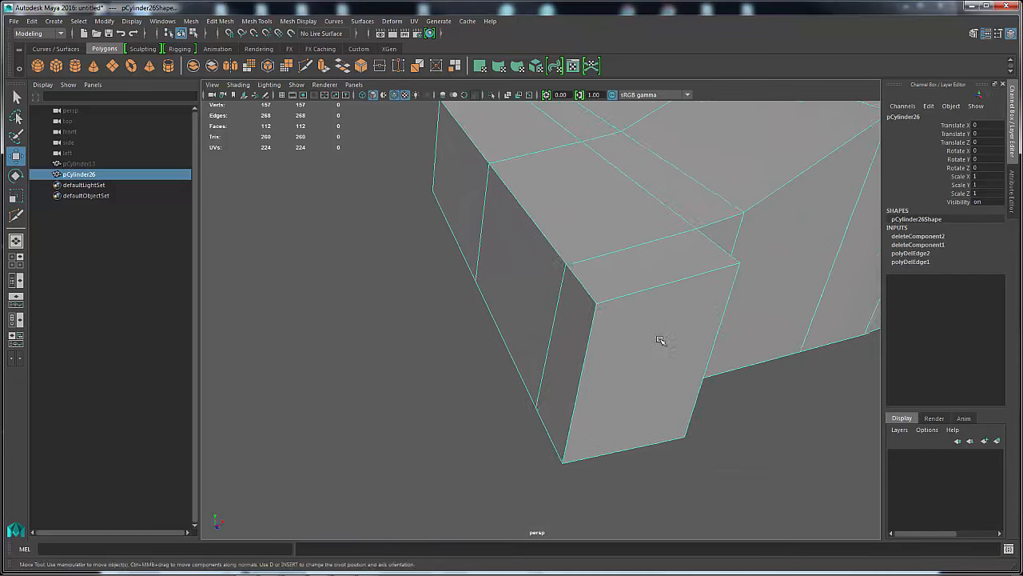
scroll(660, 341, up, 5)
scroll(648, 349, down, 3)
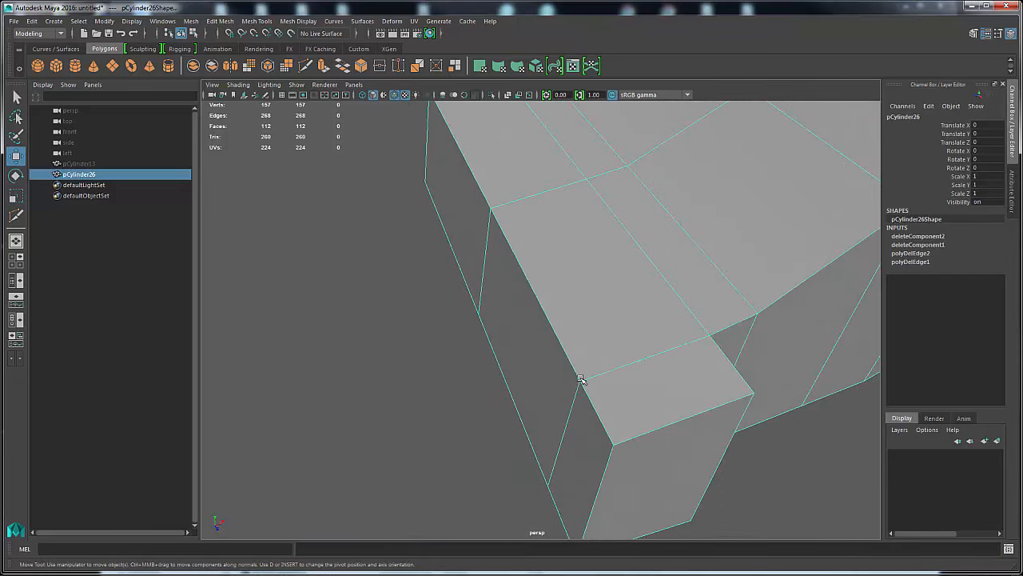
right_drag(581, 379, 560, 374)
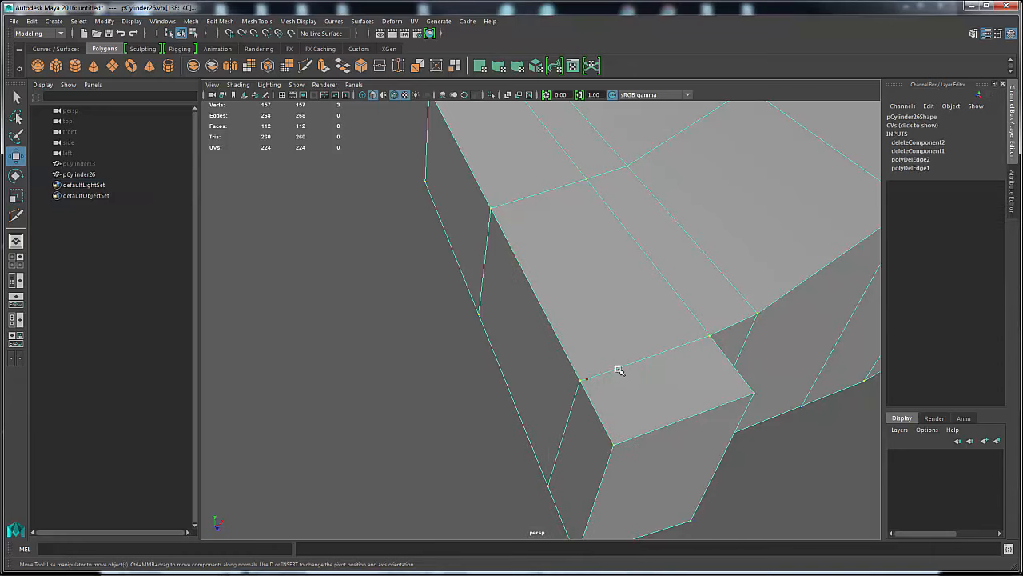
click(582, 380)
mouse_move(635, 333)
shift+right_down()
mouse_move(637, 289)
mouse_move(645, 320)
shift+right_up()
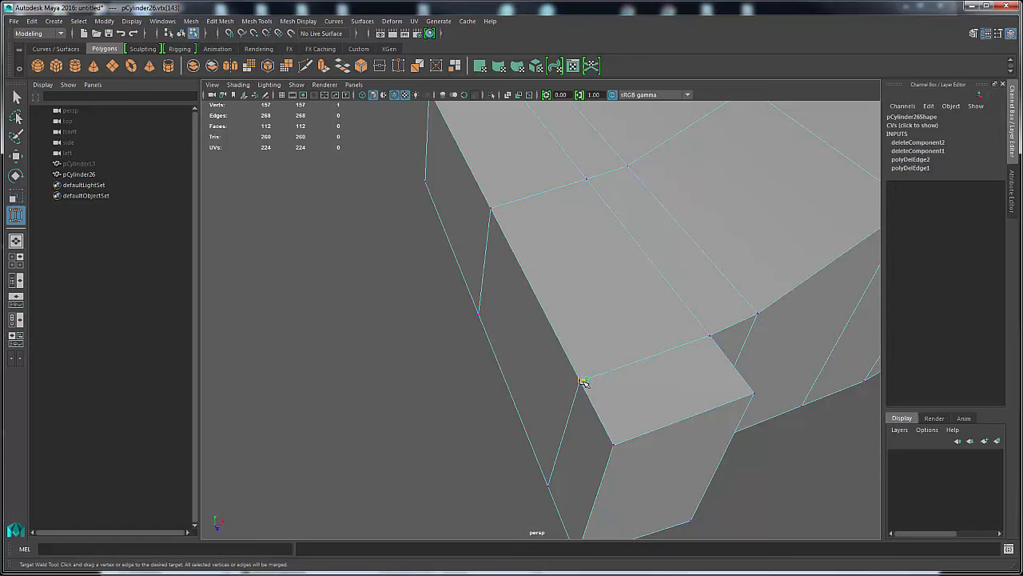
drag(584, 382, 583, 382)
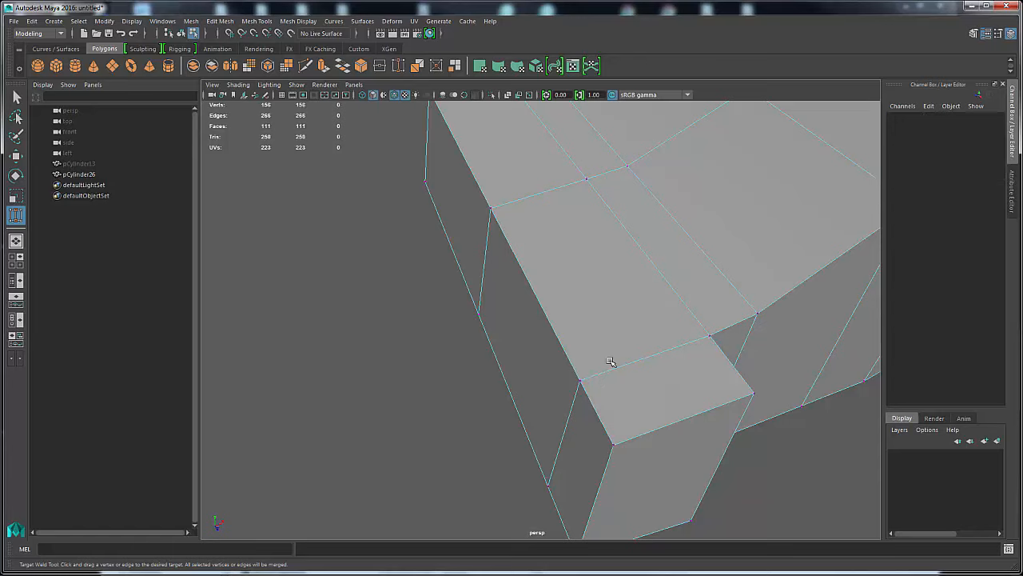
Step: Merge the overlapping vertices at the side edge line's rim corner with a distance threshold of 0.01
shift+right_drag(610, 359, 564, 257)
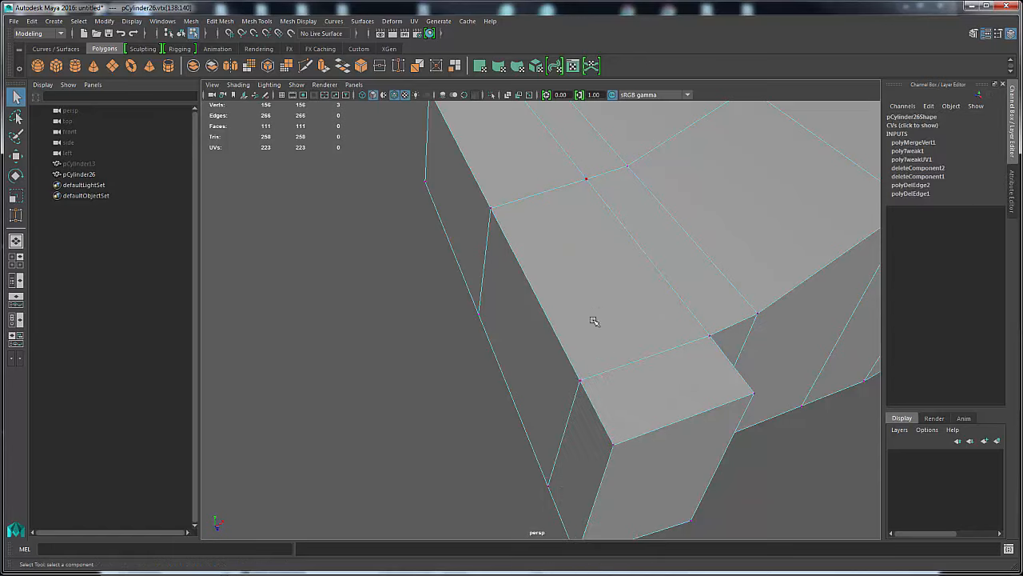
click(594, 397)
shift+right_drag(606, 384, 662, 298)
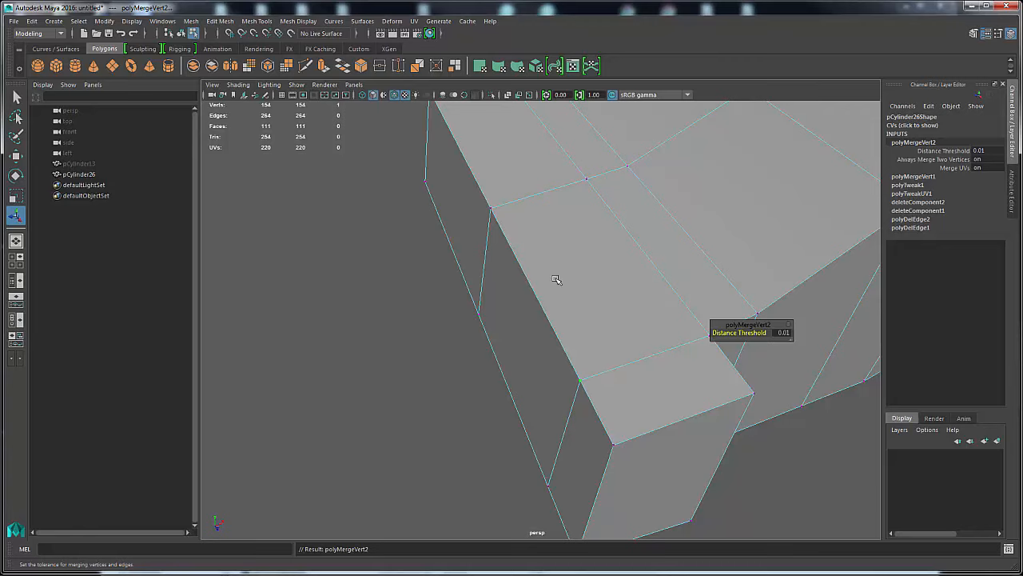
Step: Merge the two overlapping vertices where the middle edge line meets the lowest tooth's rim, with threshold 0.01
drag(482, 194, 506, 236)
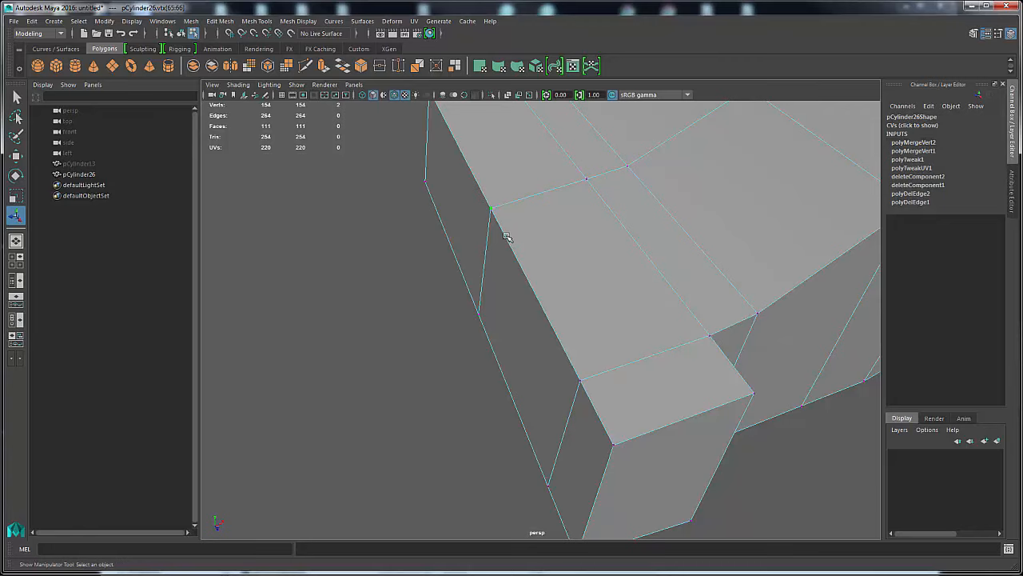
shift+right_drag(522, 229, 442, 139)
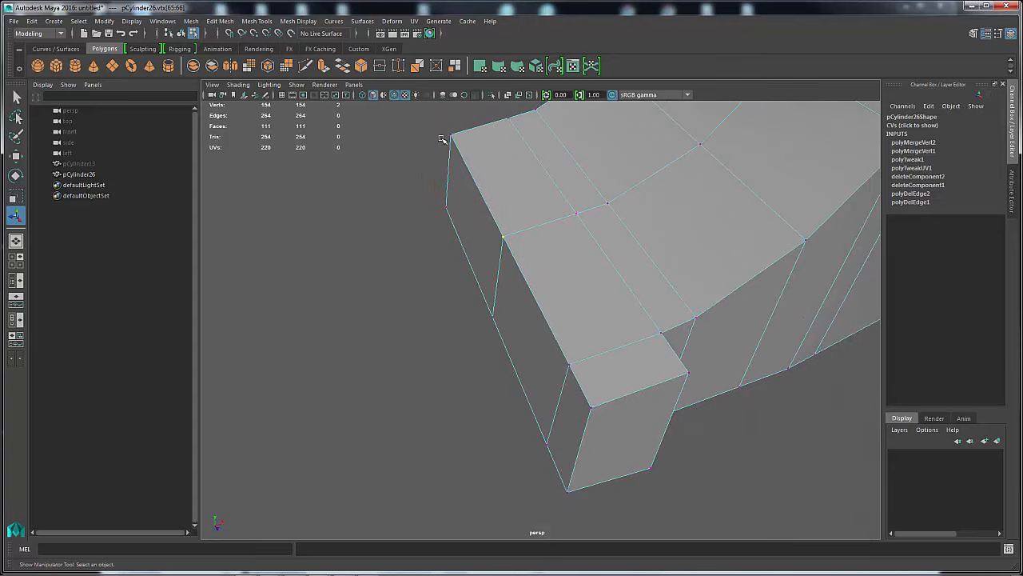
click(477, 157)
click(591, 389)
drag(487, 231, 534, 265)
shift+right_drag(572, 276, 618, 222)
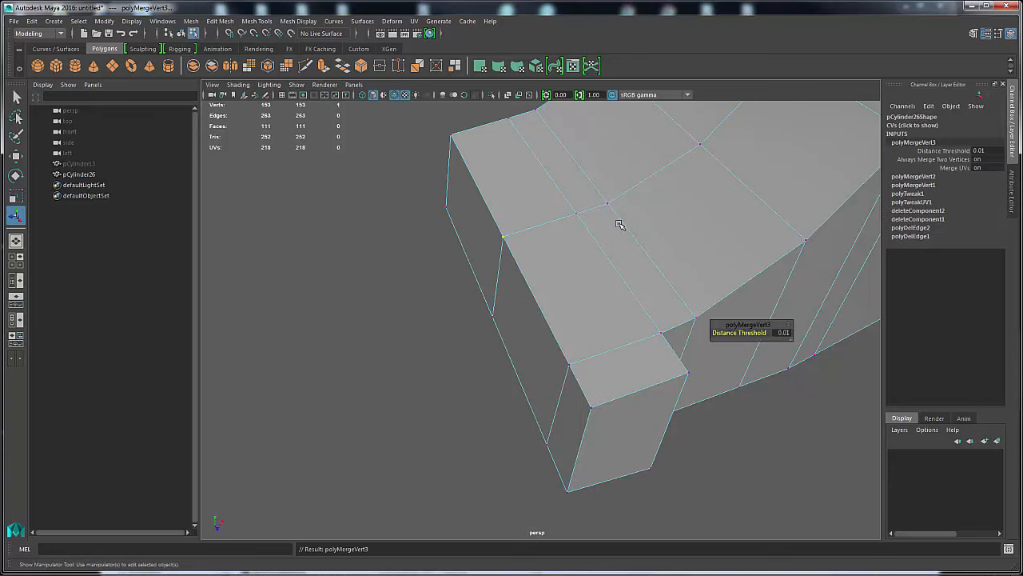
Step: Check the other vertices of the lowest tooth's upper face for overlapping duplicates
click(573, 356)
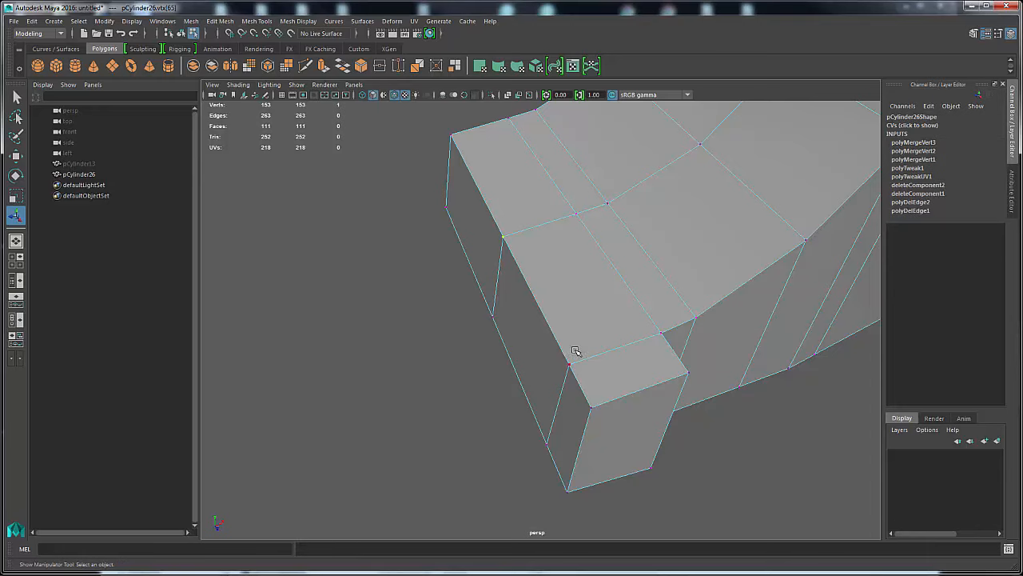
click(565, 365)
alt+drag(632, 329, 540, 326)
drag(513, 382, 514, 382)
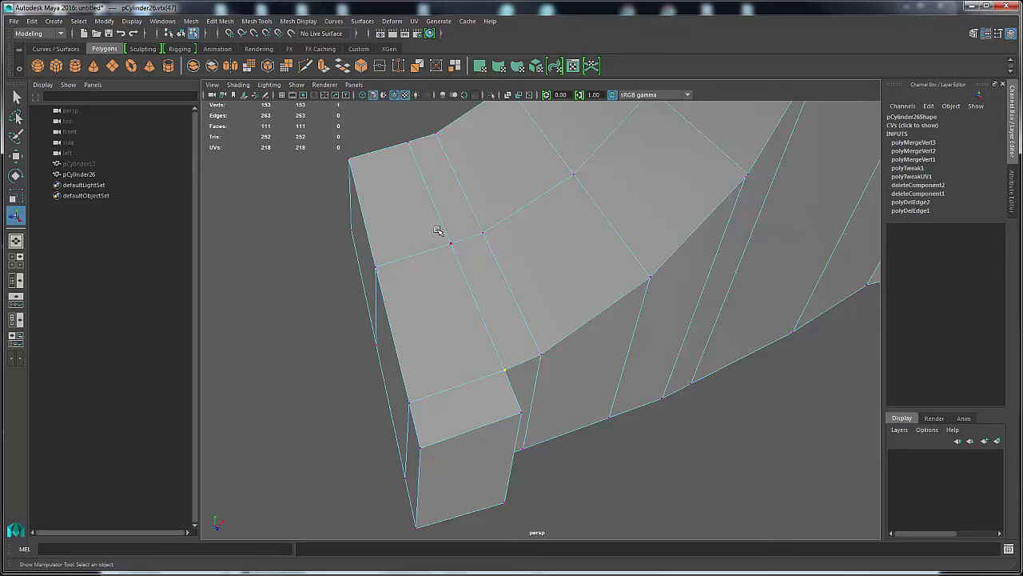
drag(438, 231, 464, 260)
mouse_move(455, 328)
alt+mouse_down()
mouse_move(530, 299)
mouse_move(571, 357)
mouse_move(631, 372)
mouse_move(746, 376)
alt+mouse_up()
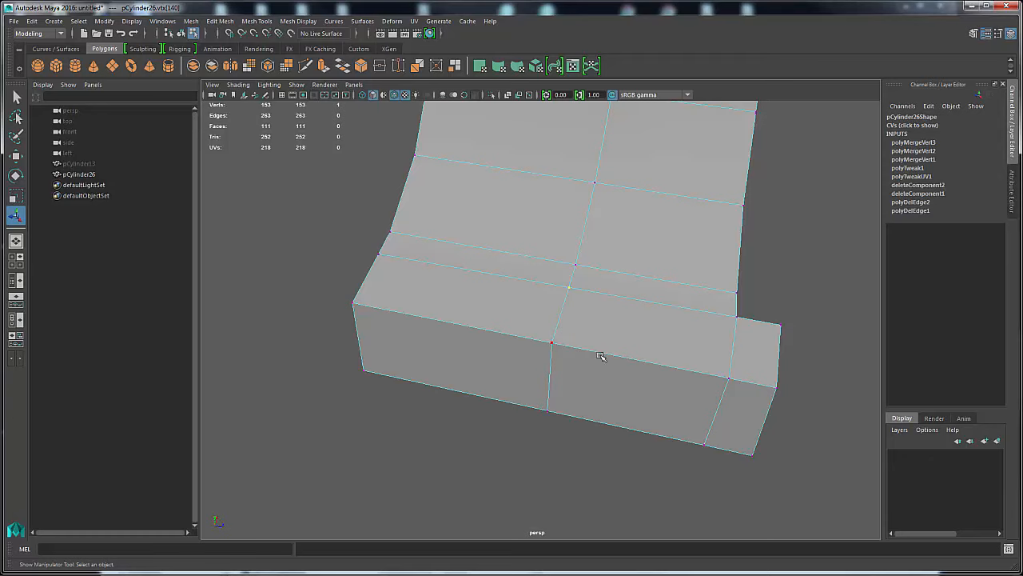
alt+drag(738, 463, 642, 351)
Step: Return to object mode and select the whole quarter wheel mesh
alt+right_drag(642, 352, 609, 518)
alt+drag(609, 518, 648, 343)
right_click(645, 258)
right_drag(682, 301, 697, 242)
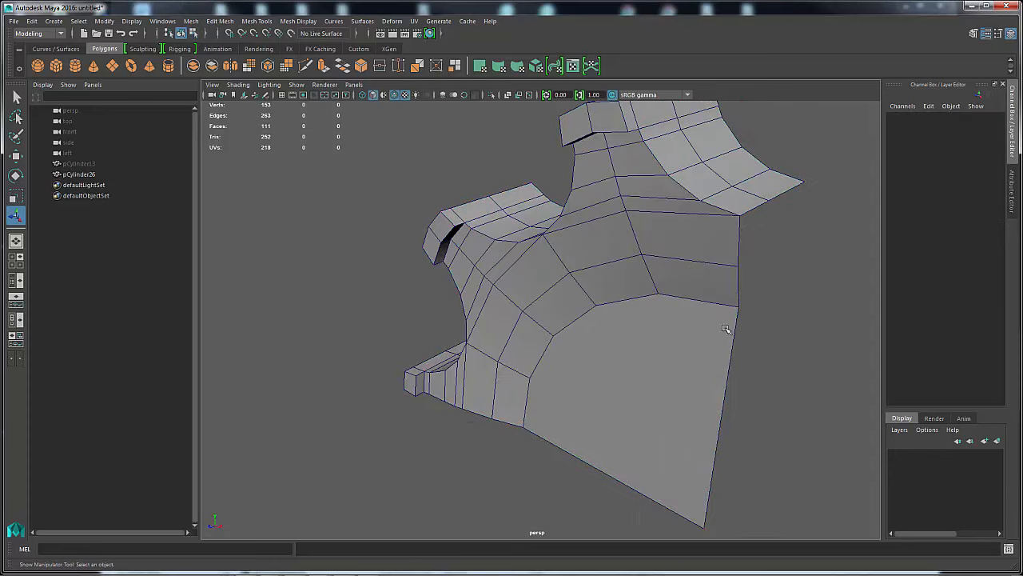
alt+right_drag(834, 377, 636, 327)
click(636, 327)
Step: Try to mirror the quarter wheel in the -X direction, and undo both attempts
shift+right_drag(725, 316, 717, 441)
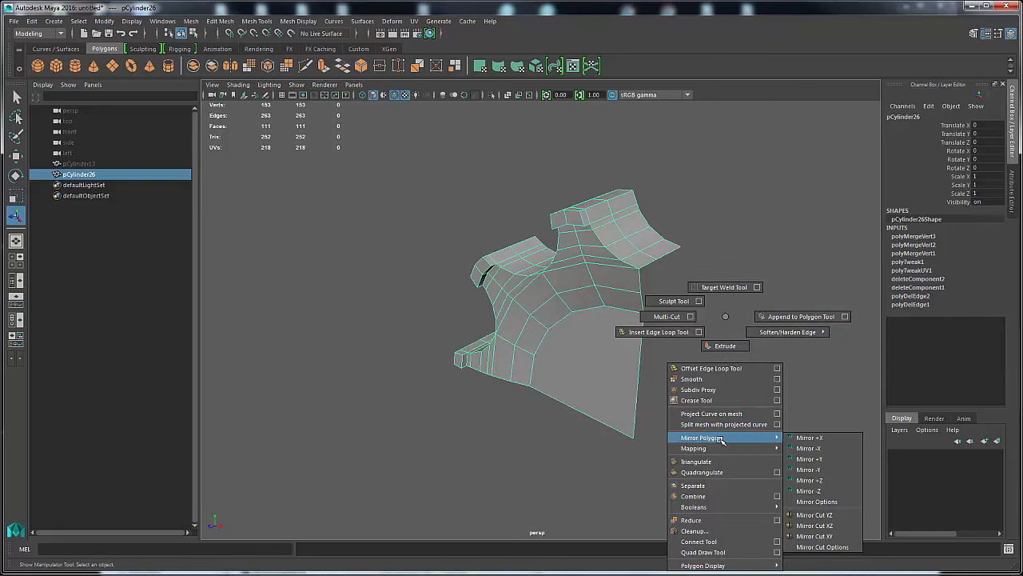
shift+right_drag(722, 438, 822, 451)
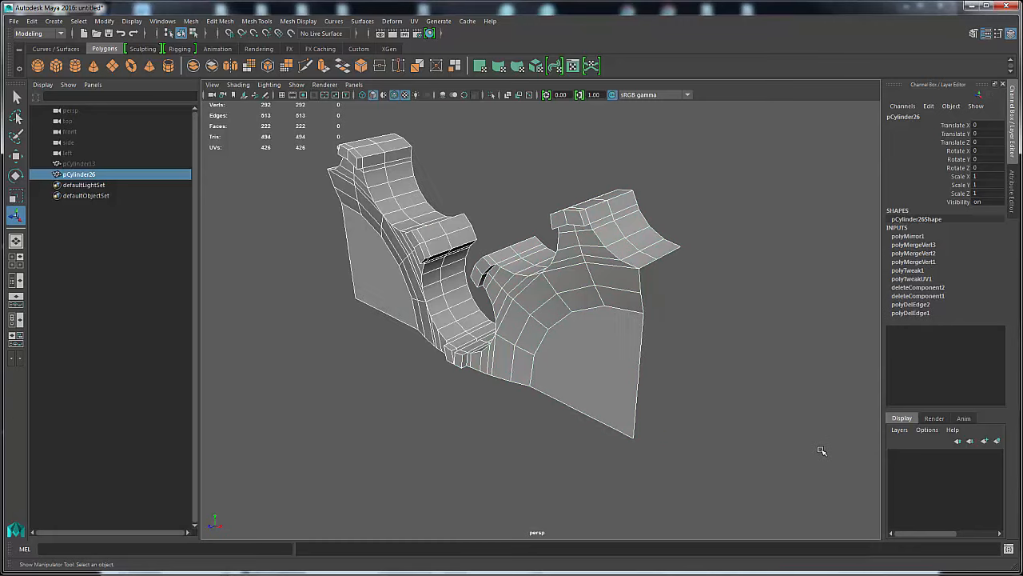
key(ctrl+z)
shift+right_drag(770, 406, 855, 451)
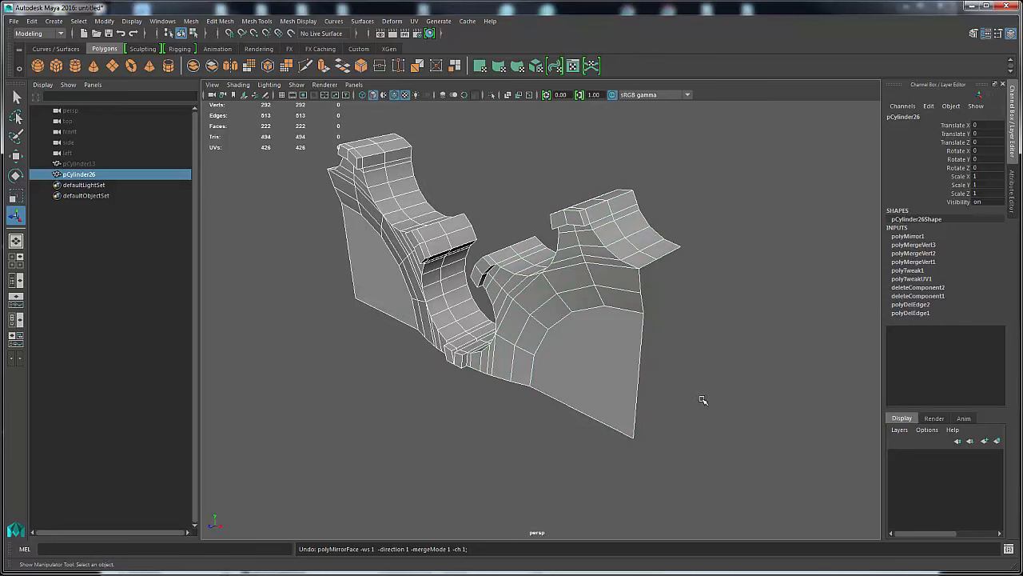
key(ctrl+z)
Step: Mirror the quarter wheel across its upright cut side into a half wheel
mouse_move(701, 400)
shift+right_down()
mouse_move(694, 448)
mouse_move(694, 438)
mouse_move(795, 448)
mouse_move(826, 438)
mouse_move(690, 404)
shift+right_up()
alt+drag(690, 405, 720, 397)
alt+middle_drag(702, 395, 658, 397)
alt+right_drag(657, 397, 607, 400)
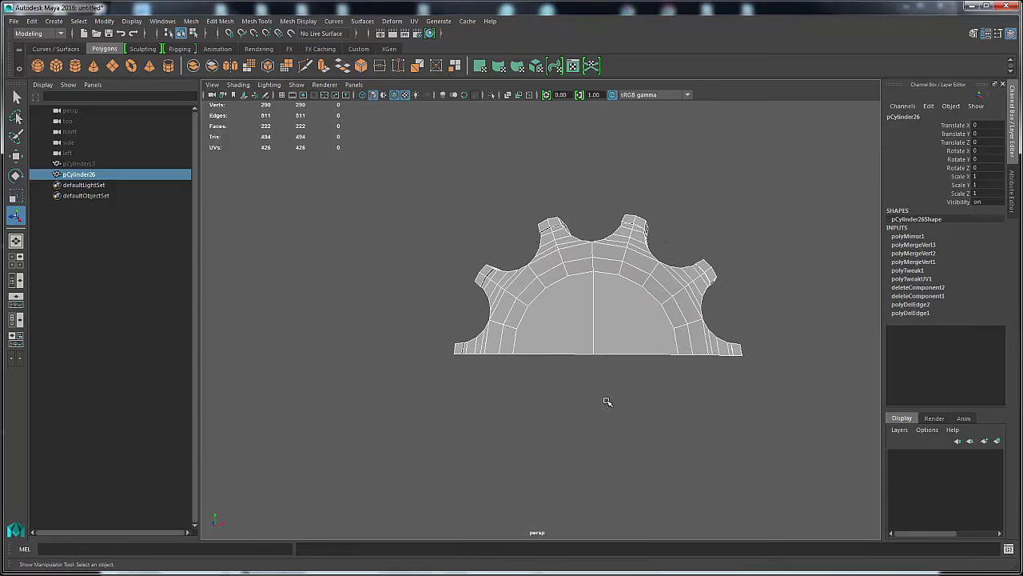
alt+drag(607, 399, 530, 413)
alt+right_drag(530, 413, 600, 384)
Step: Mirror the half wheel in the -Y direction into a full wheel
right_click(644, 349)
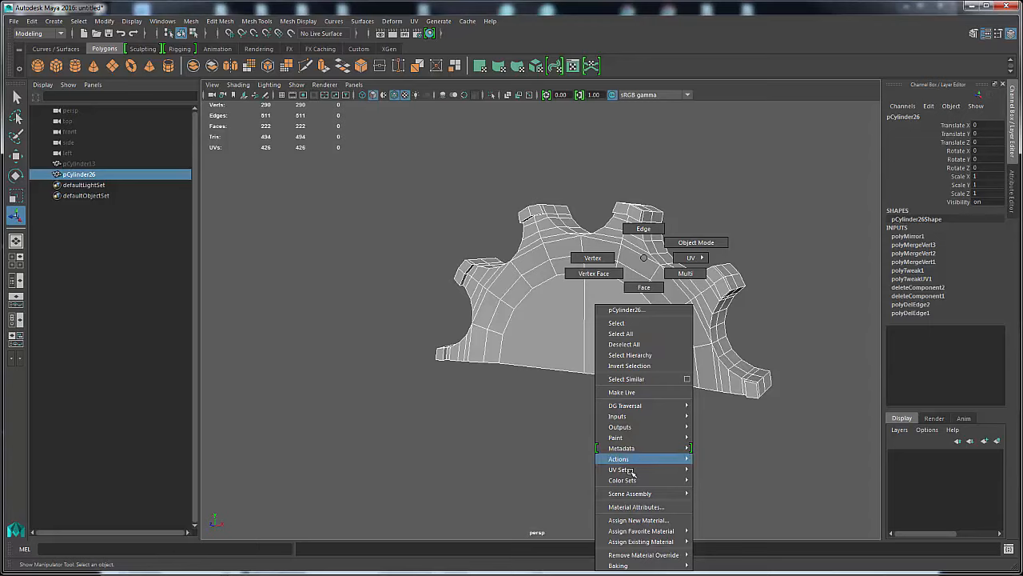
click(528, 379)
shift+right_click(616, 316)
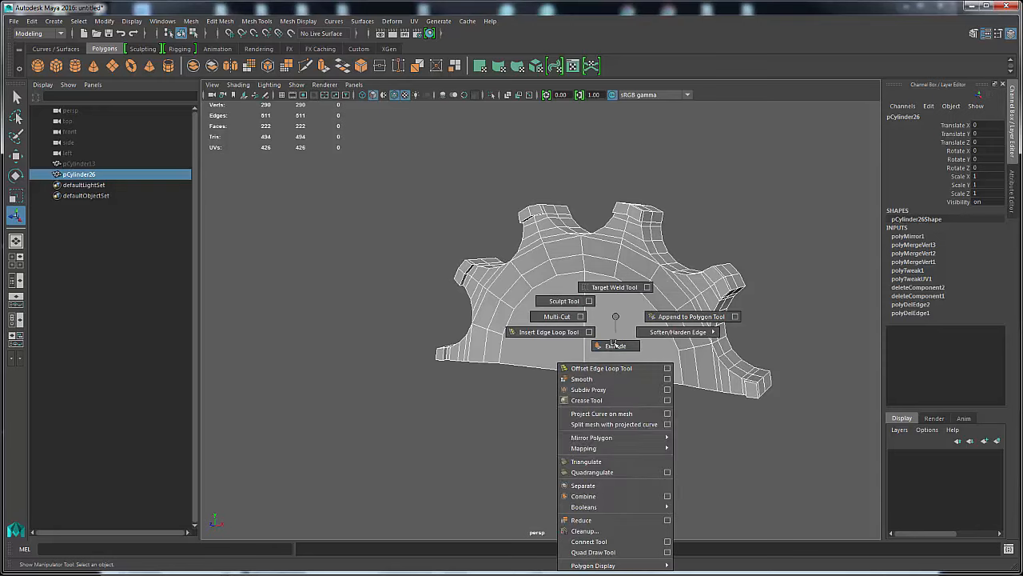
mouse_move(609, 438)
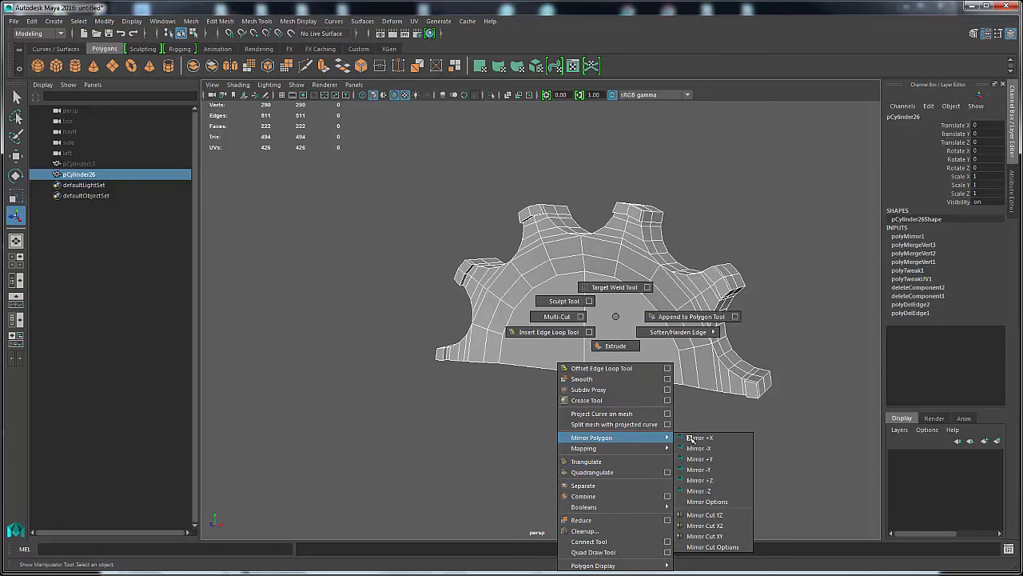
click(700, 469)
alt+drag(674, 415, 596, 420)
Step: Mirror the full wheel along Z to double its thickness, and inspect it from several sides
shift+right_drag(535, 390, 632, 491)
alt+drag(530, 390, 673, 327)
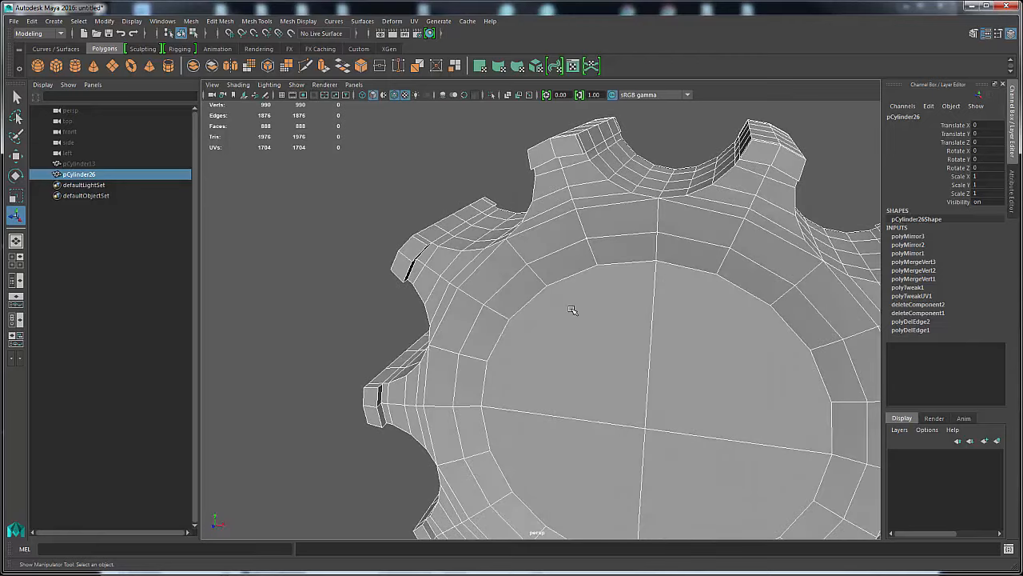
alt+drag(573, 309, 628, 347)
alt+right_drag(715, 370, 593, 370)
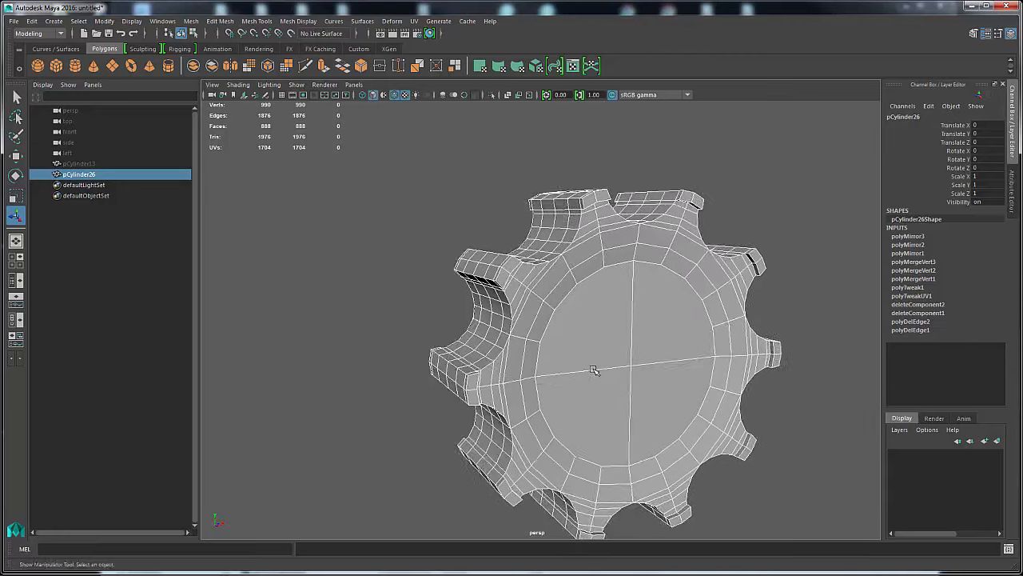
alt+drag(594, 369, 761, 343)
alt+right_drag(760, 343, 571, 324)
alt+drag(570, 324, 577, 383)
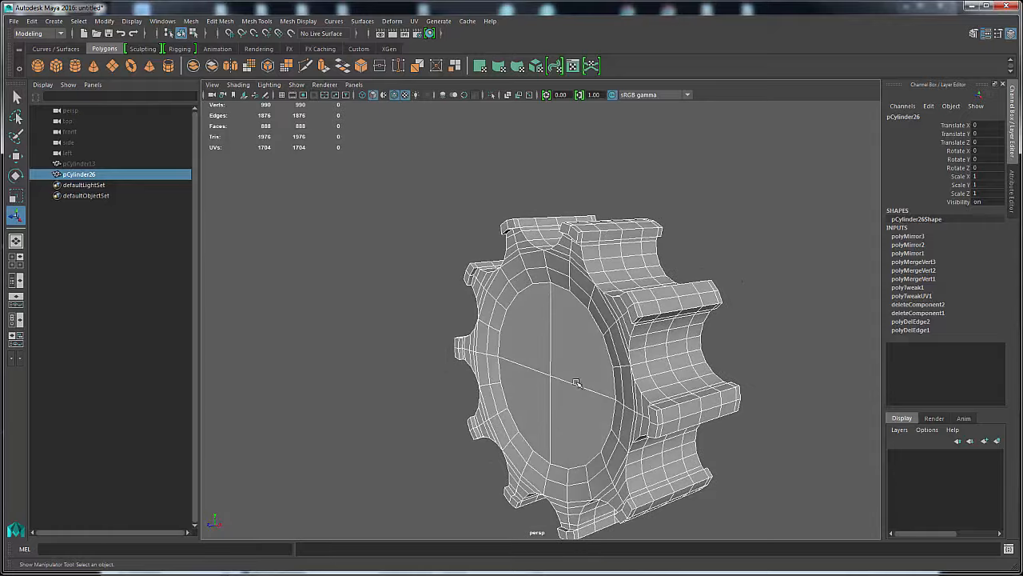
Step: Delete the construction history of the complete mirrored wheel, and clear the selection
alt+drag(675, 440, 519, 389)
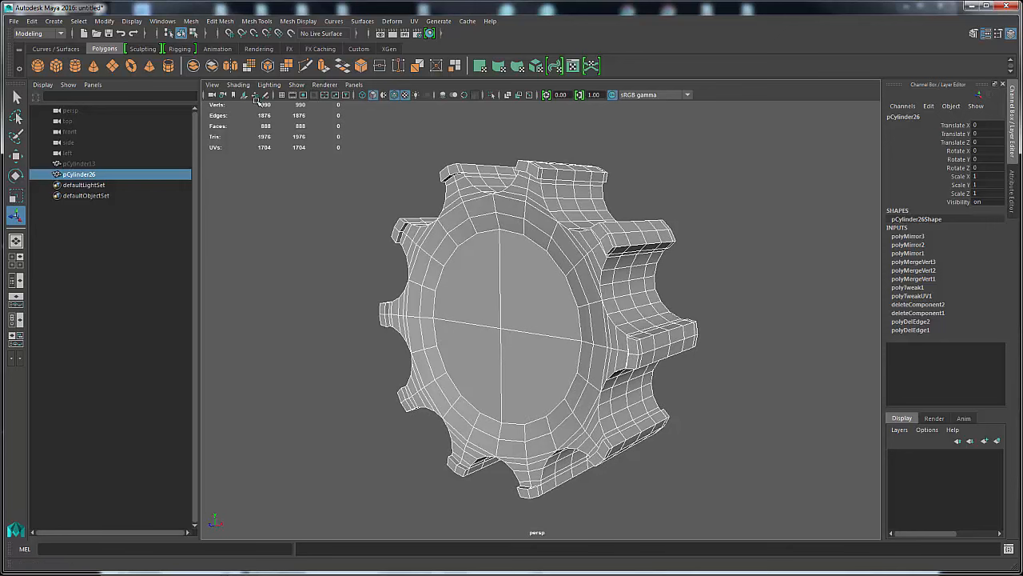
click(32, 21)
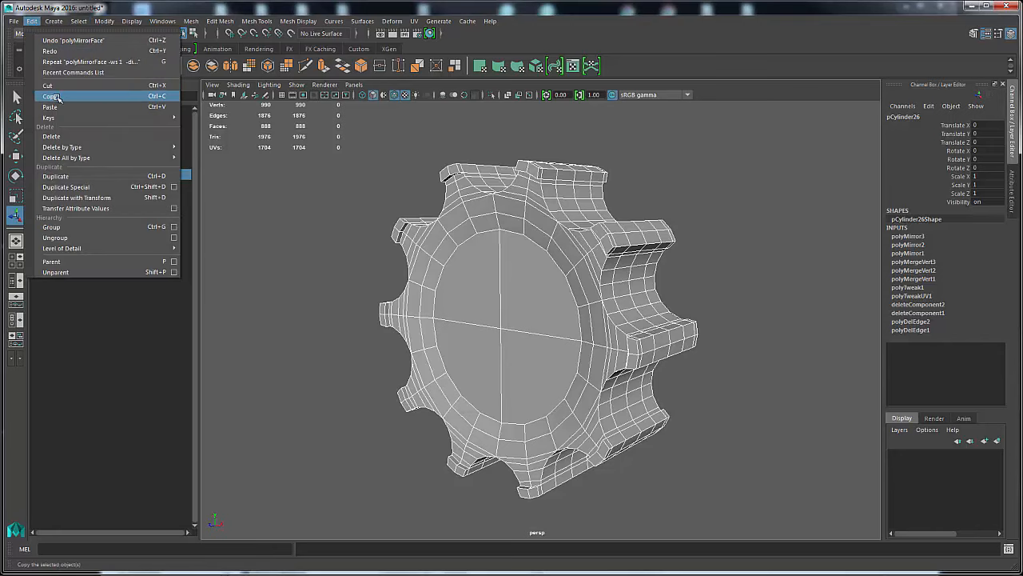
mouse_move(152, 147)
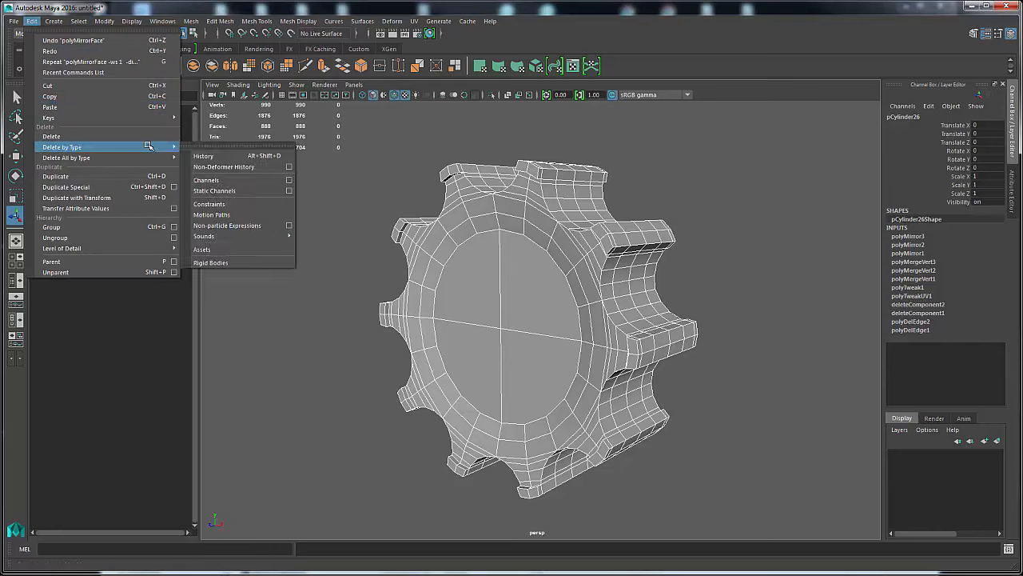
click(218, 156)
click(726, 287)
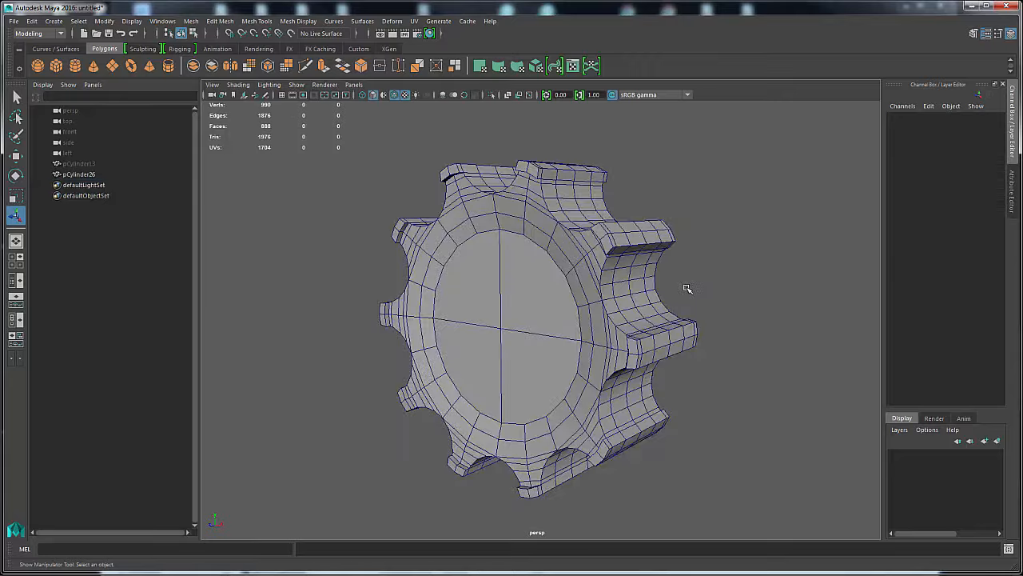
Step: Examine the wheel's edge flow on the teeth, the grooves between them and the round front face
alt+drag(686, 286, 544, 285)
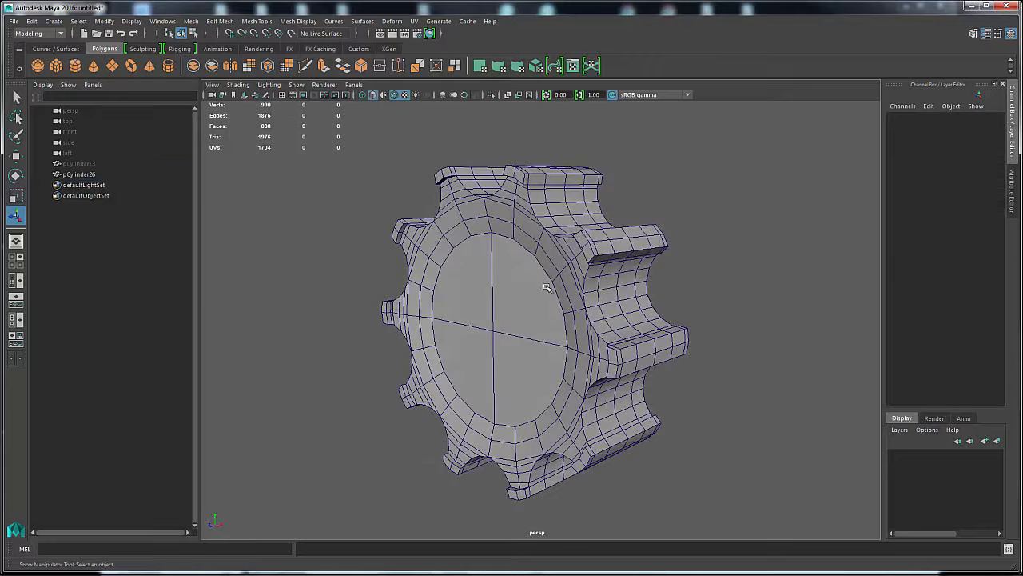
alt+right_drag(544, 285, 620, 282)
alt+drag(620, 282, 582, 292)
alt+right_drag(480, 295, 551, 291)
alt+drag(551, 291, 510, 316)
alt+drag(589, 283, 514, 327)
alt+right_drag(515, 327, 628, 318)
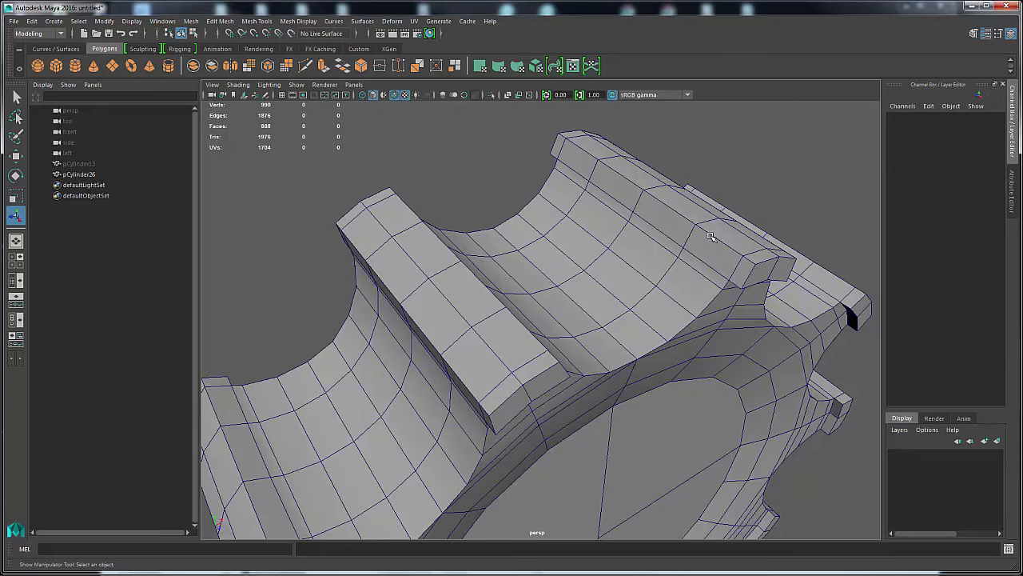
alt+drag(711, 237, 603, 169)
alt+drag(559, 316, 556, 312)
alt+drag(624, 312, 601, 317)
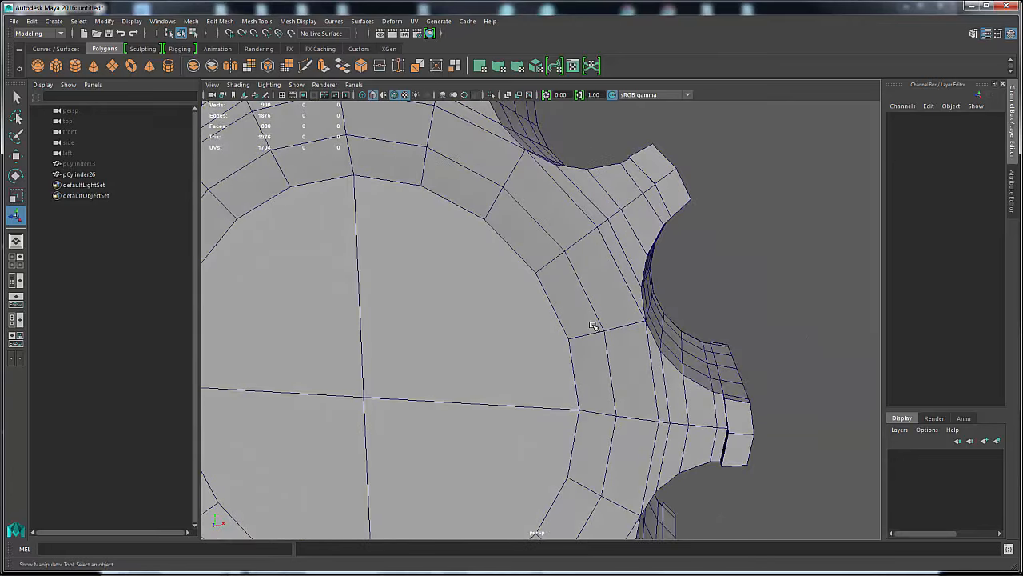
alt+right_drag(666, 341, 521, 348)
alt+drag(524, 347, 558, 336)
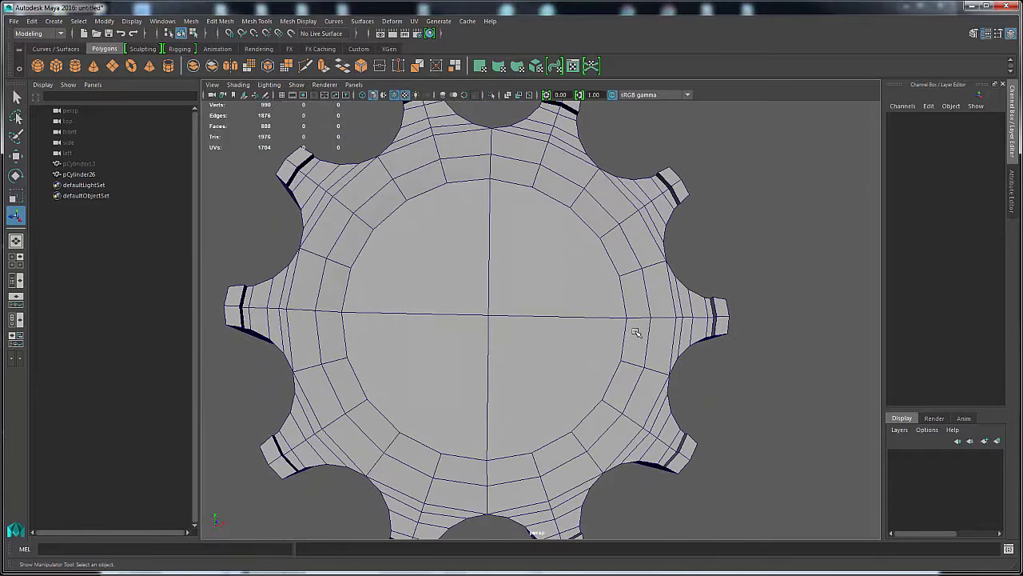
alt+drag(636, 332, 440, 257)
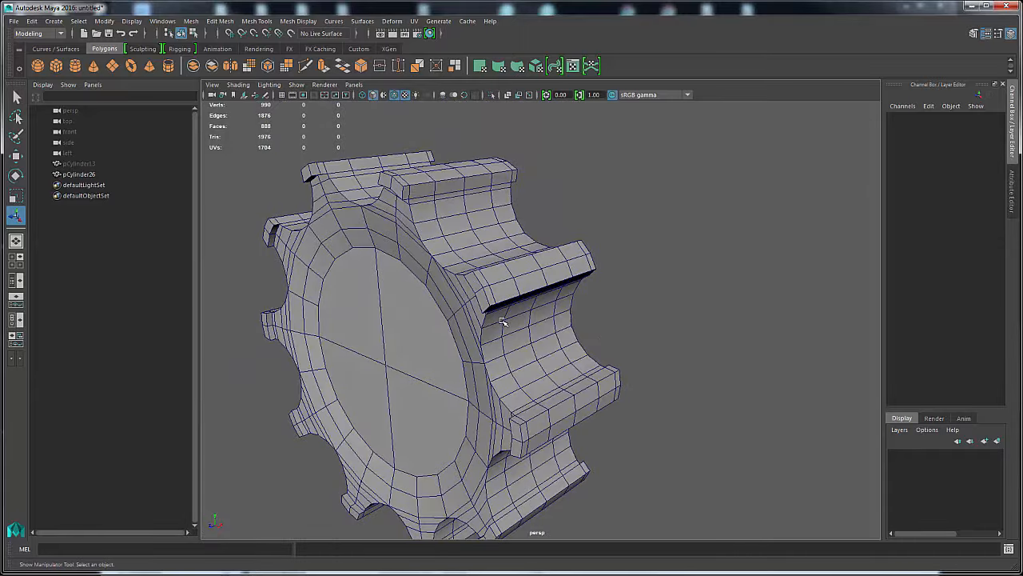
alt+drag(502, 321, 636, 345)
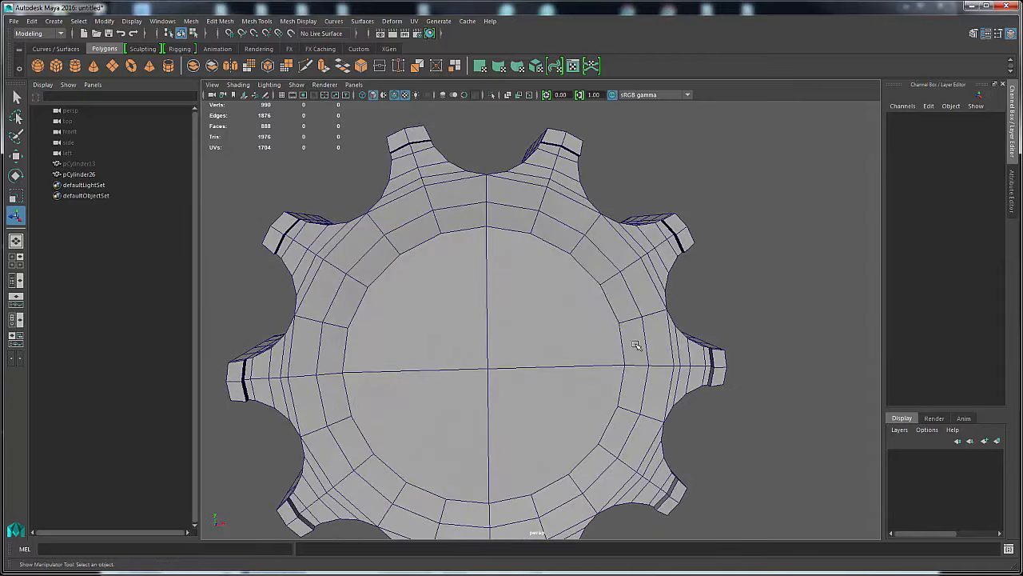
Step: Preview the whole wheel as a smoothed mesh, return it to the unsmoothed display, and check it from both sides
click(521, 342)
key(3)
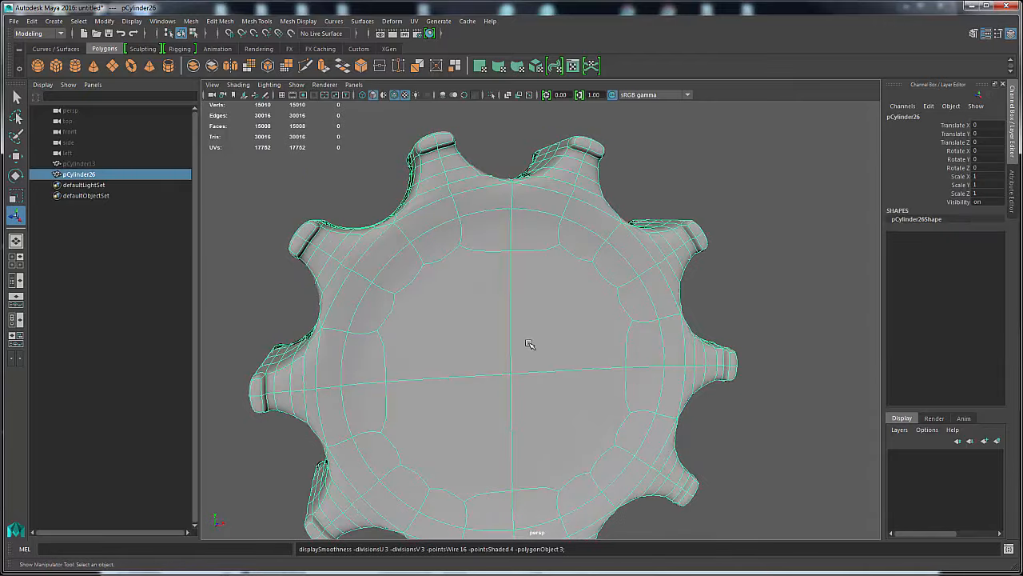
alt+drag(542, 345, 516, 353)
key(3)
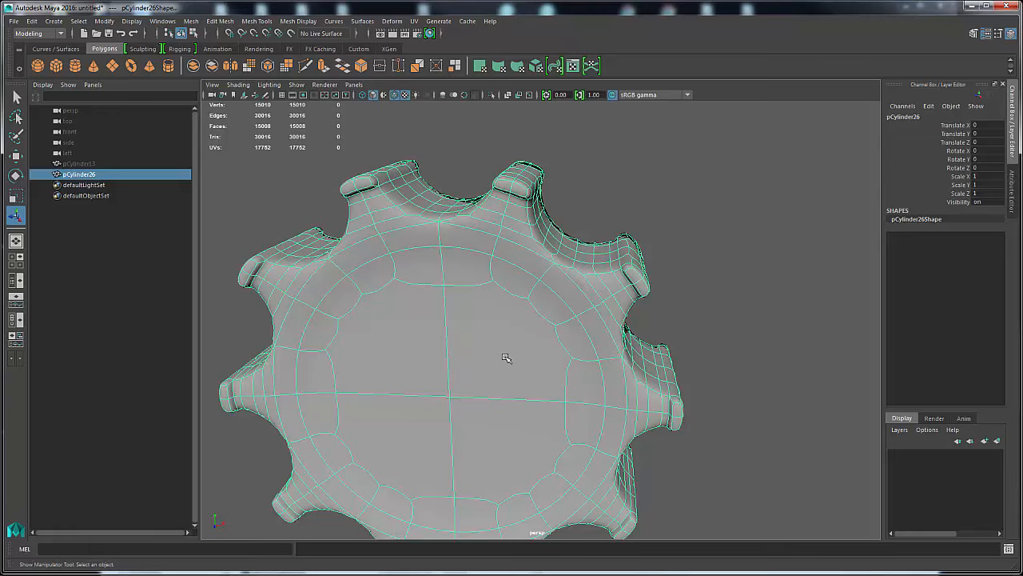
key(1)
alt+drag(503, 354, 573, 353)
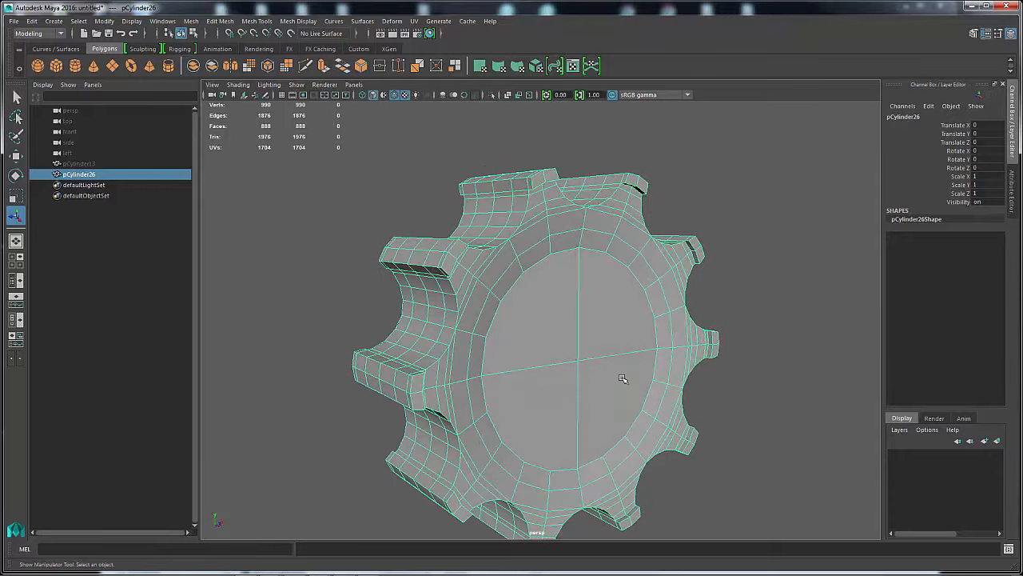
alt+drag(623, 378, 524, 384)
alt+drag(613, 384, 603, 359)
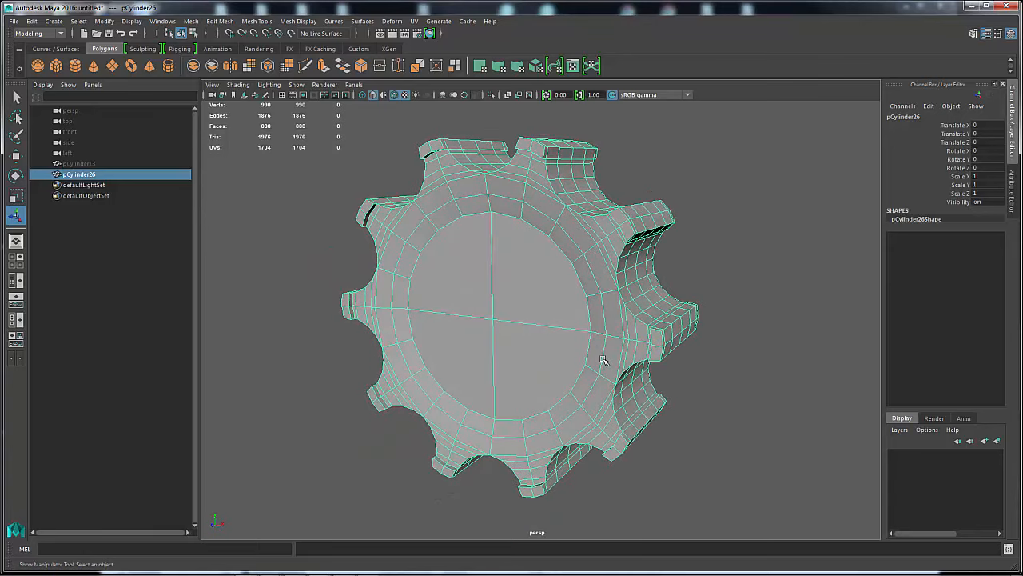